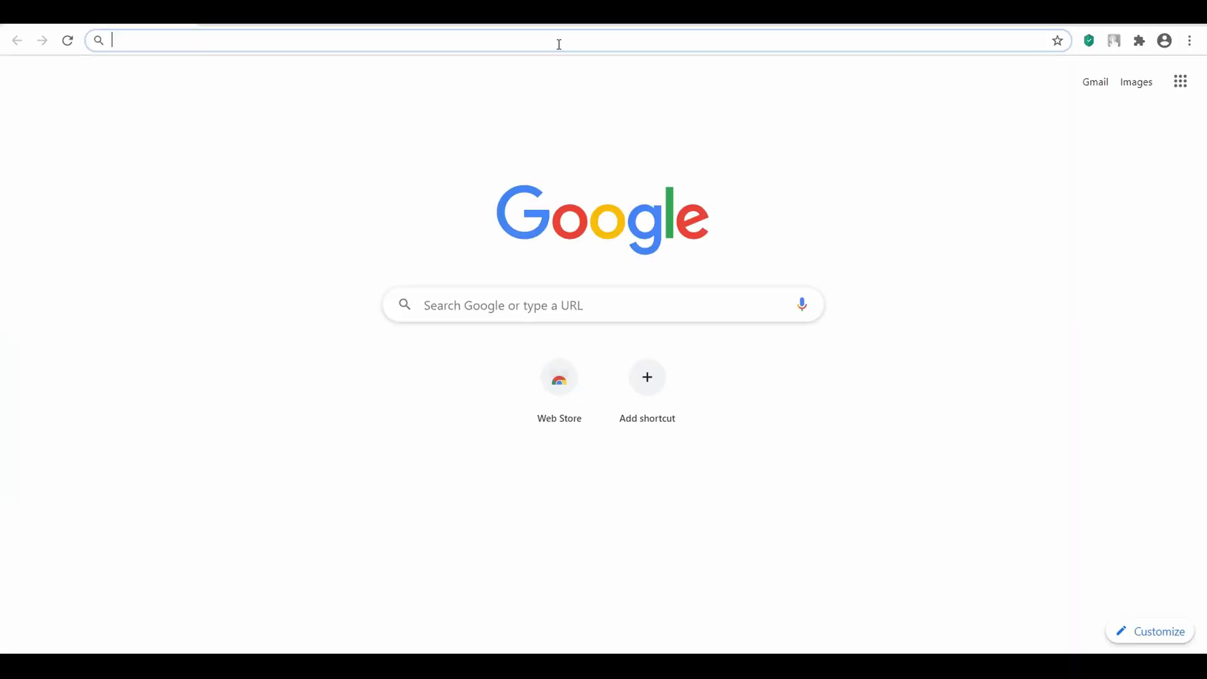
Search Google for "infographics design" and show the image results.
type("infographics design")
key("Return")
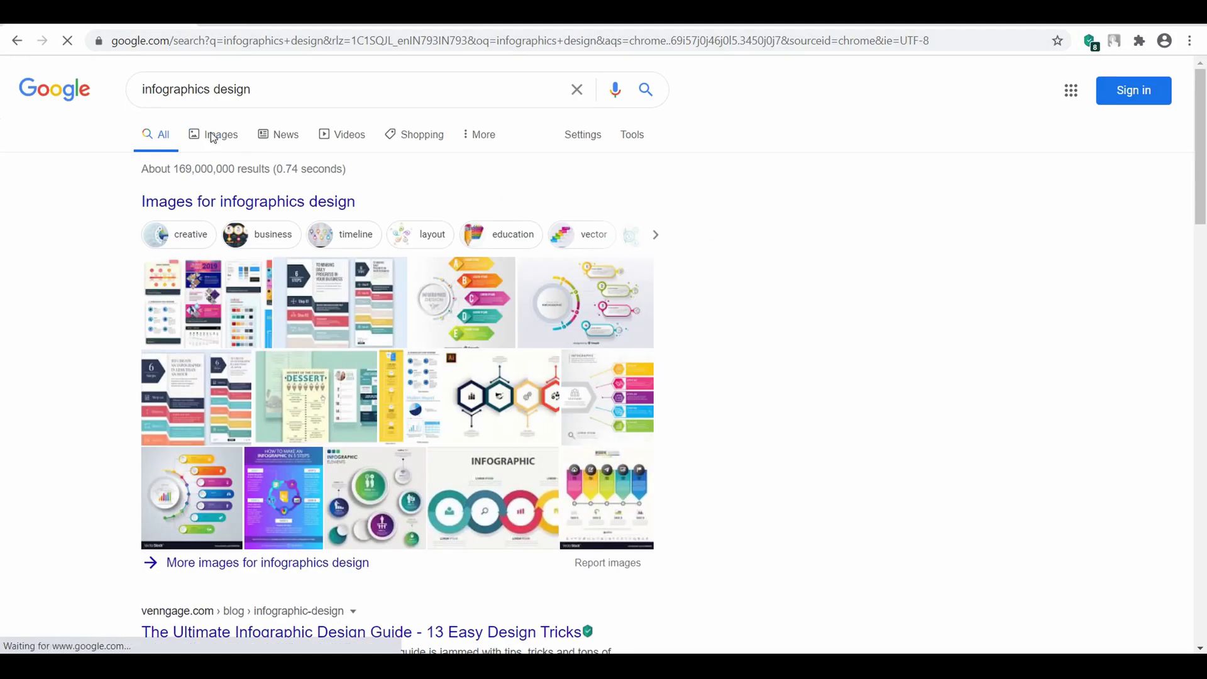
left_click(213, 133)
Switch to PowerPoint and delete the title and subtitle placeholders from the blank slide.
left_click(788, 286)
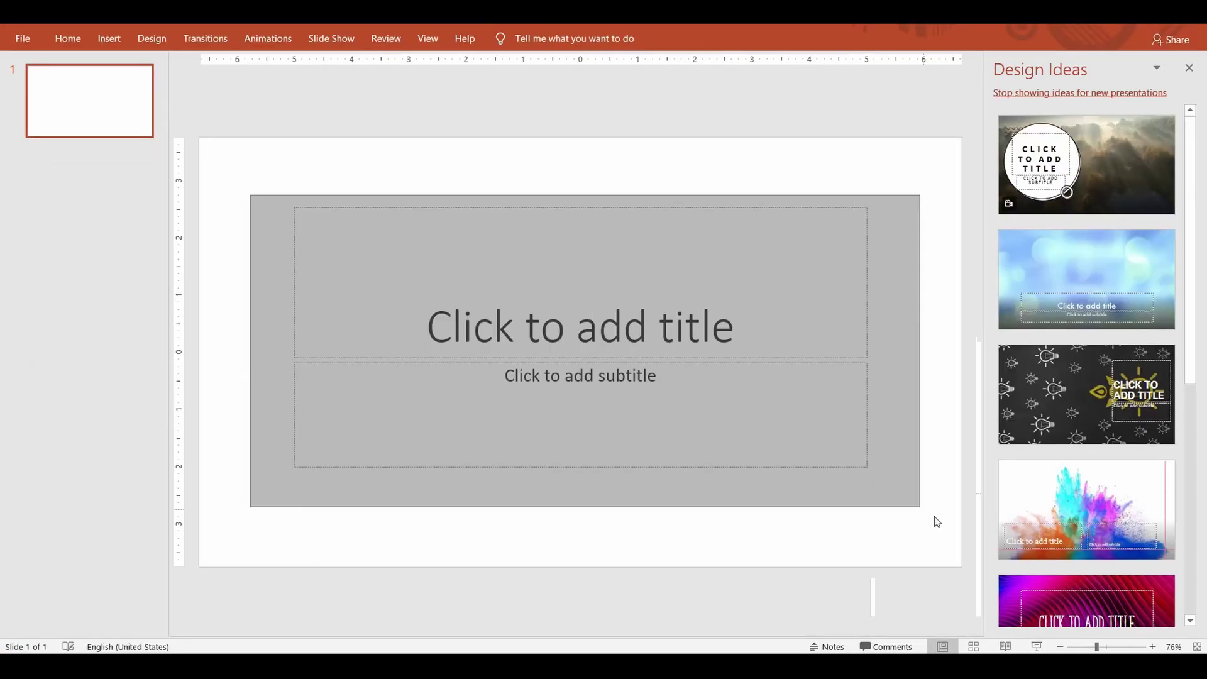
key("Delete")
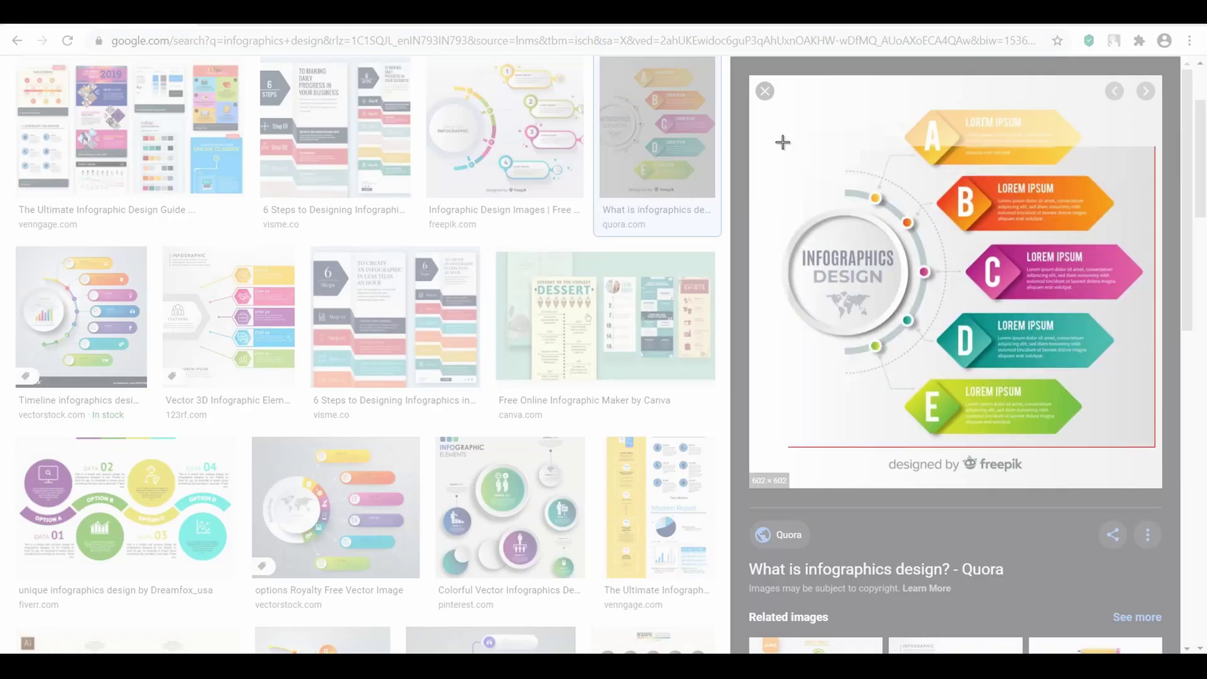
Capture the A–E "Infographics Design" picture from the browser, paste it onto the PowerPoint slide, and move it to the slide's left edge.
left_click(885, 56)
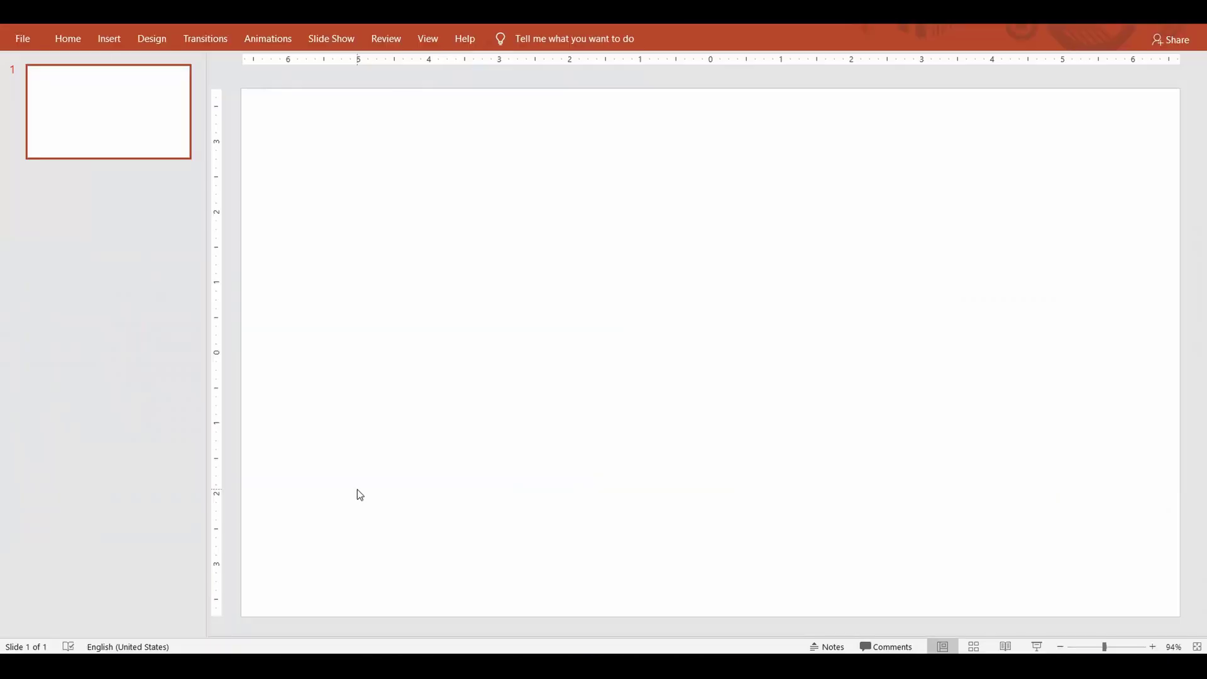
key("ctrl+v")
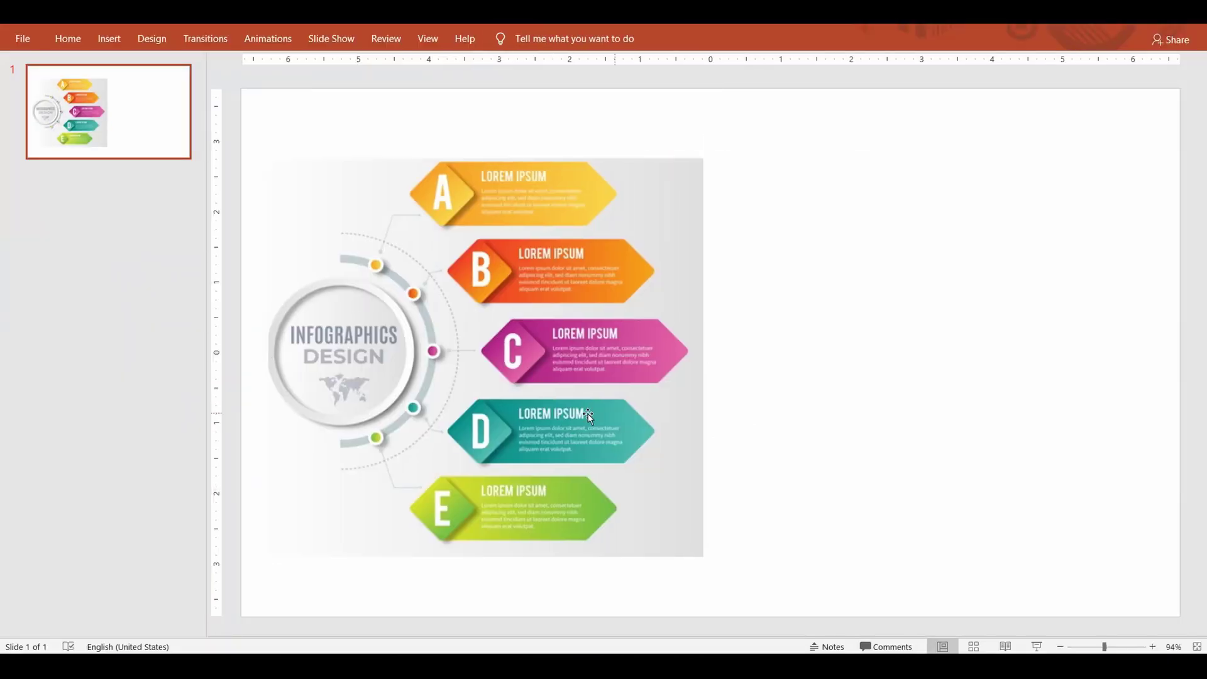
left_click_drag(574, 416, 547, 416)
left_click(765, 400)
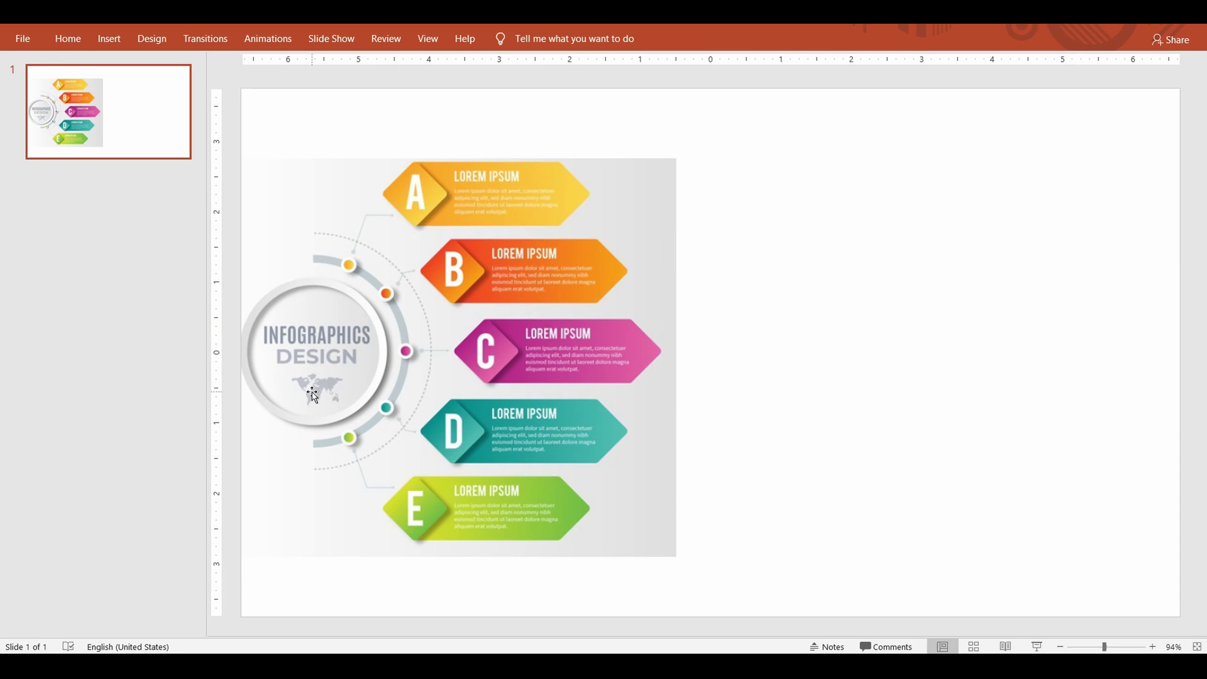
Paste the grey world map picture, shrink it, and place it in the slide's lower-left corner.
key("ctrl+v")
key("shift+Down")
key("shift+Down")
key("shift+Down")
key("shift+Down")
key("shift+Down")
key("shift+Down")
key("shift+Down")
key("shift+Down")
key("shift+Down")
key("shift+Down")
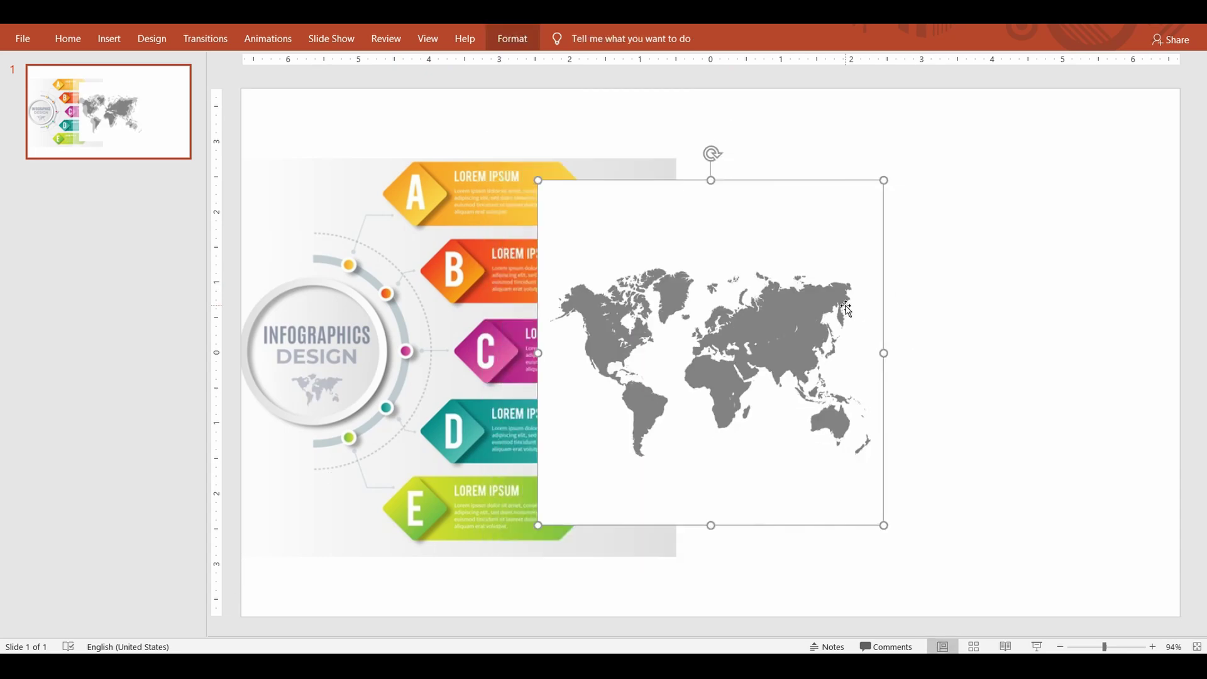
key("shift+Down")
key("shift+Down")
key("shift+Down")
key("shift+Down")
key("shift+Down")
key("shift+Down")
left_click_drag(714, 353, 305, 557)
left_click(825, 383)
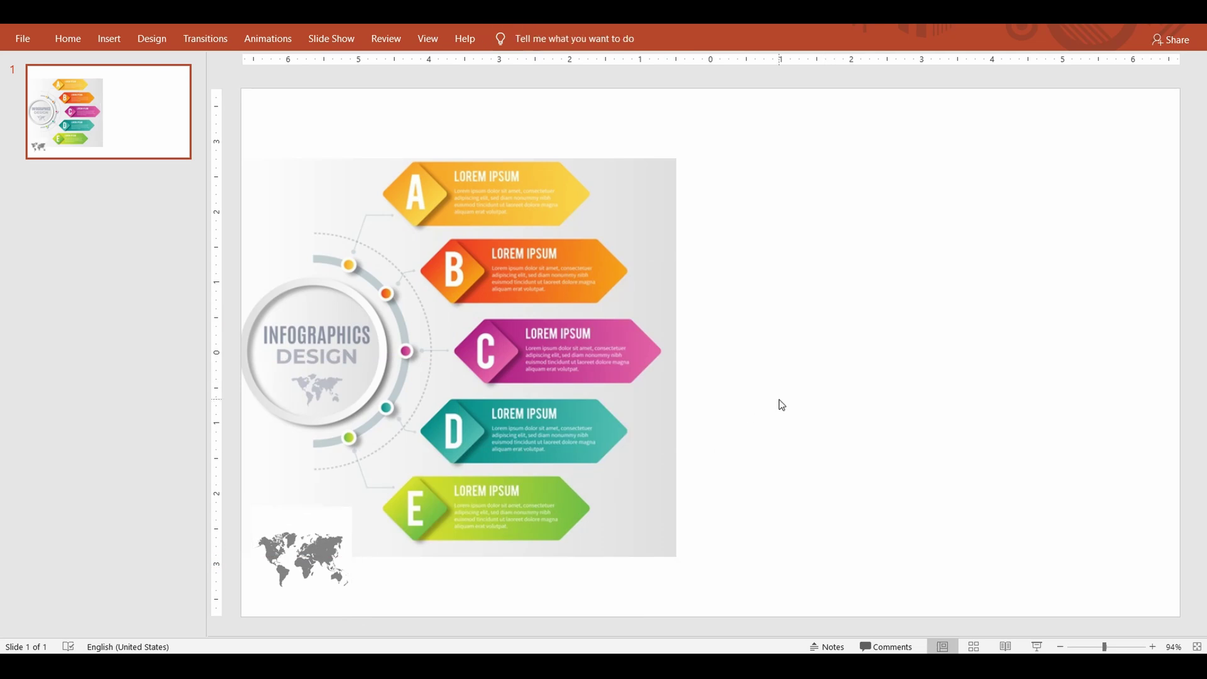
Shrink the infographic reference picture proportionally so it sits above the world map without overlapping it.
left_click(676, 555)
left_click_drag(676, 556, 570, 459)
left_click(284, 124)
left_click(68, 38)
left_click(744, 64)
left_click(757, 385)
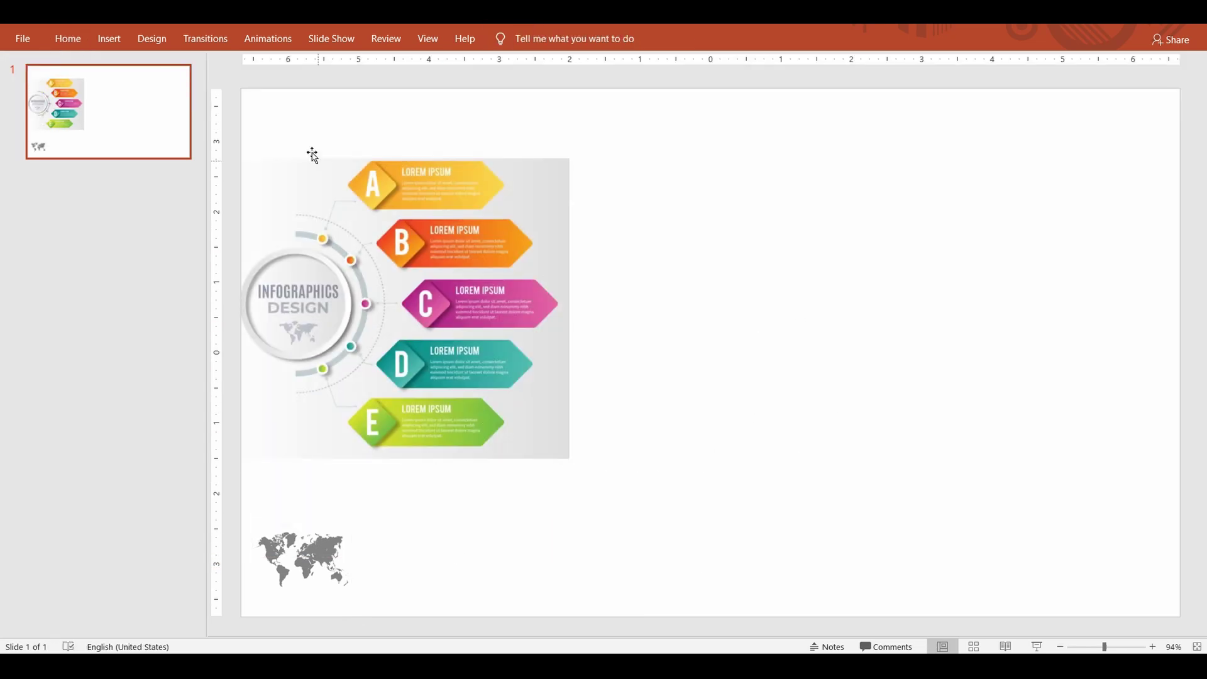
Draw a circle about 2.1 inches across near the middle of the slide, beside the reference picture.
left_click(72, 45)
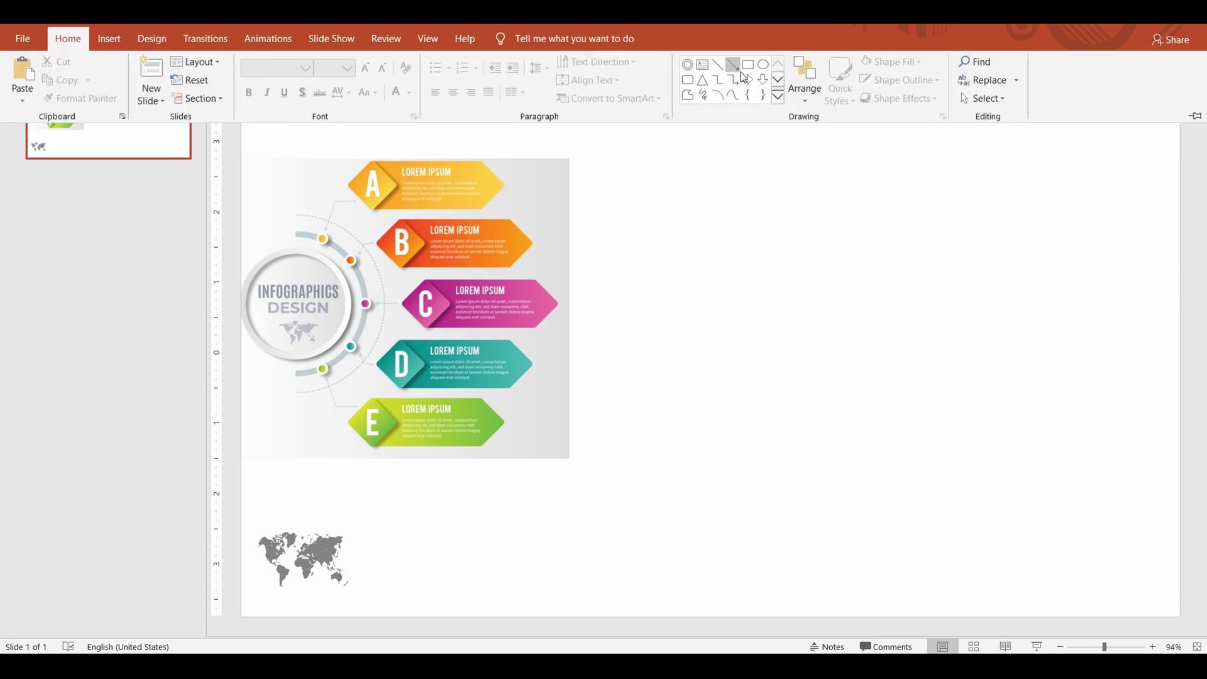
left_click(783, 100)
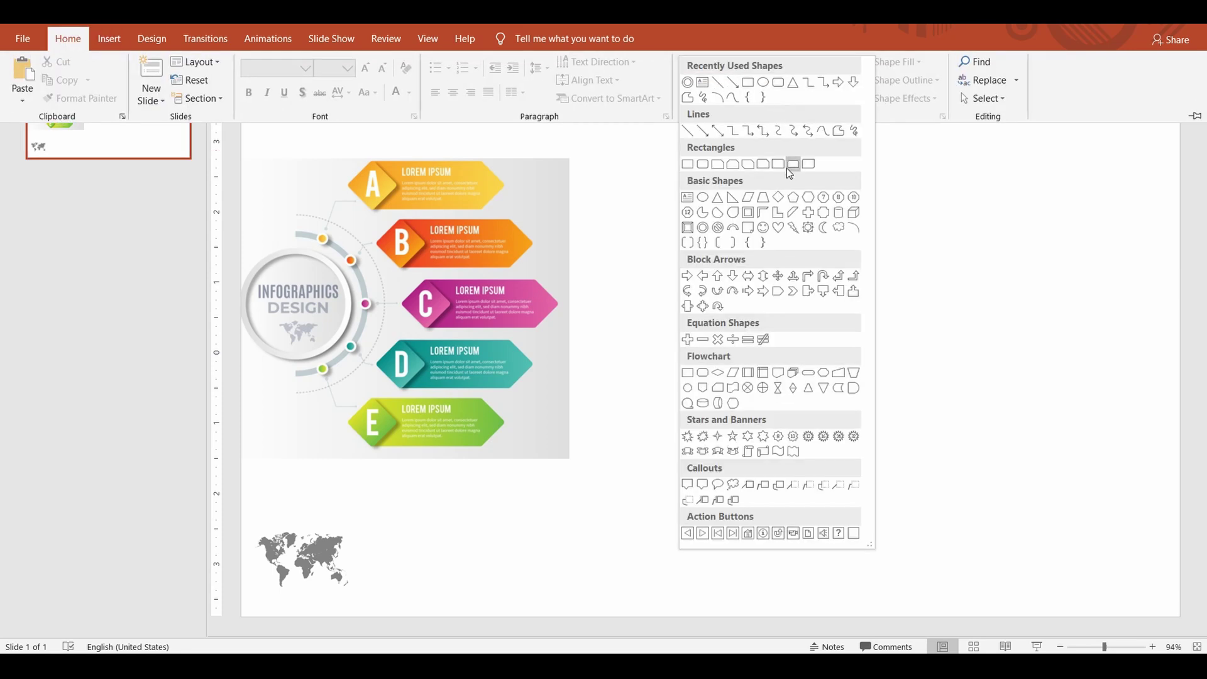
left_click(705, 197)
left_click_drag(695, 284, 838, 427)
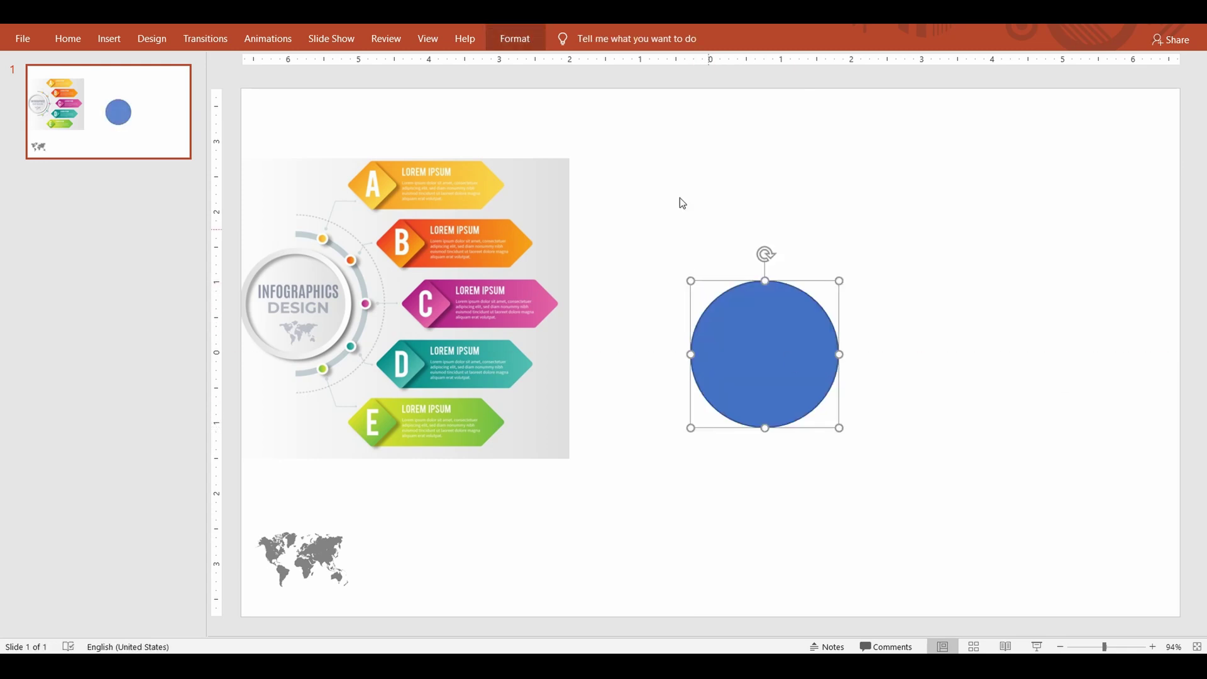
Set the circle's height to 2.1" so it matches its width.
left_click(515, 38)
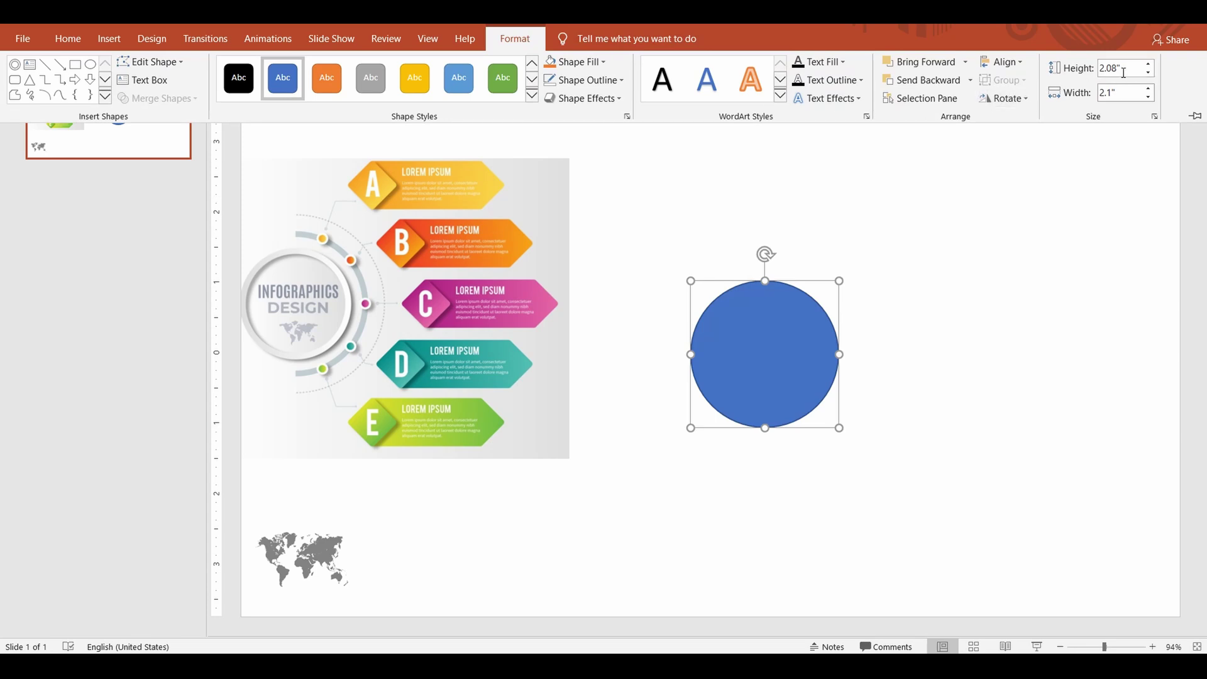
key("Right")
key("Left")
key("BackSpace")
key("BackSpace")
type("1")
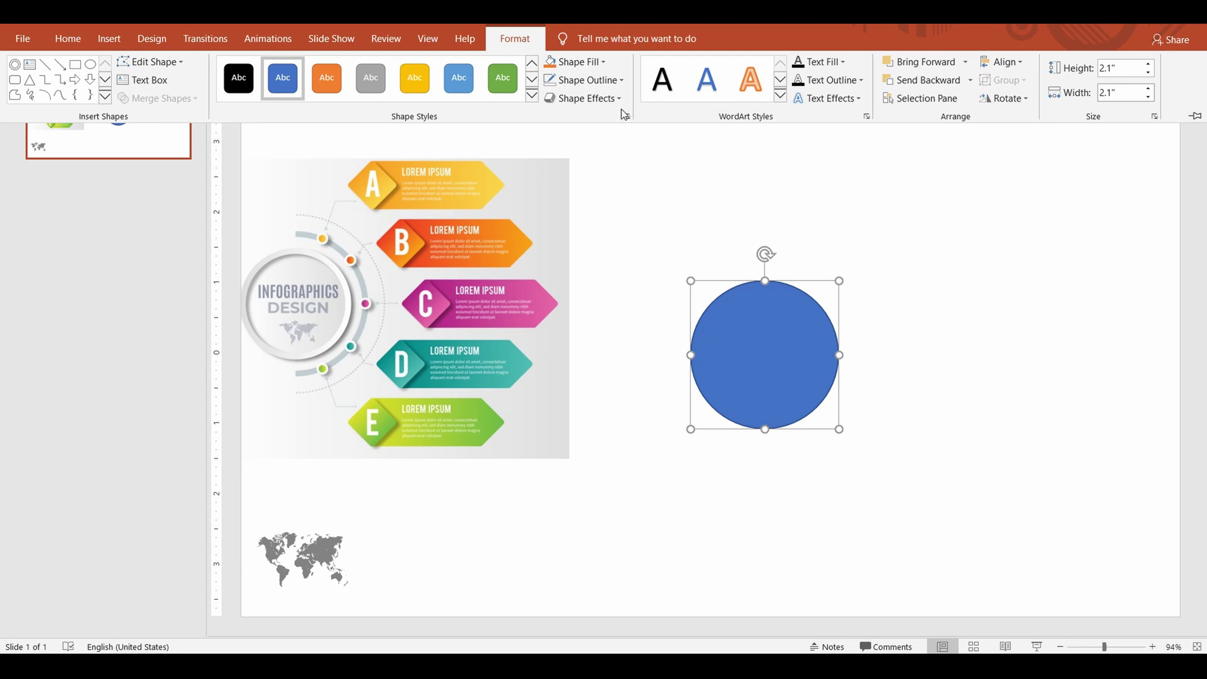
Remove the circle's outline and change its fill to a gradient fill.
left_click(583, 80)
left_click(610, 246)
left_click(575, 61)
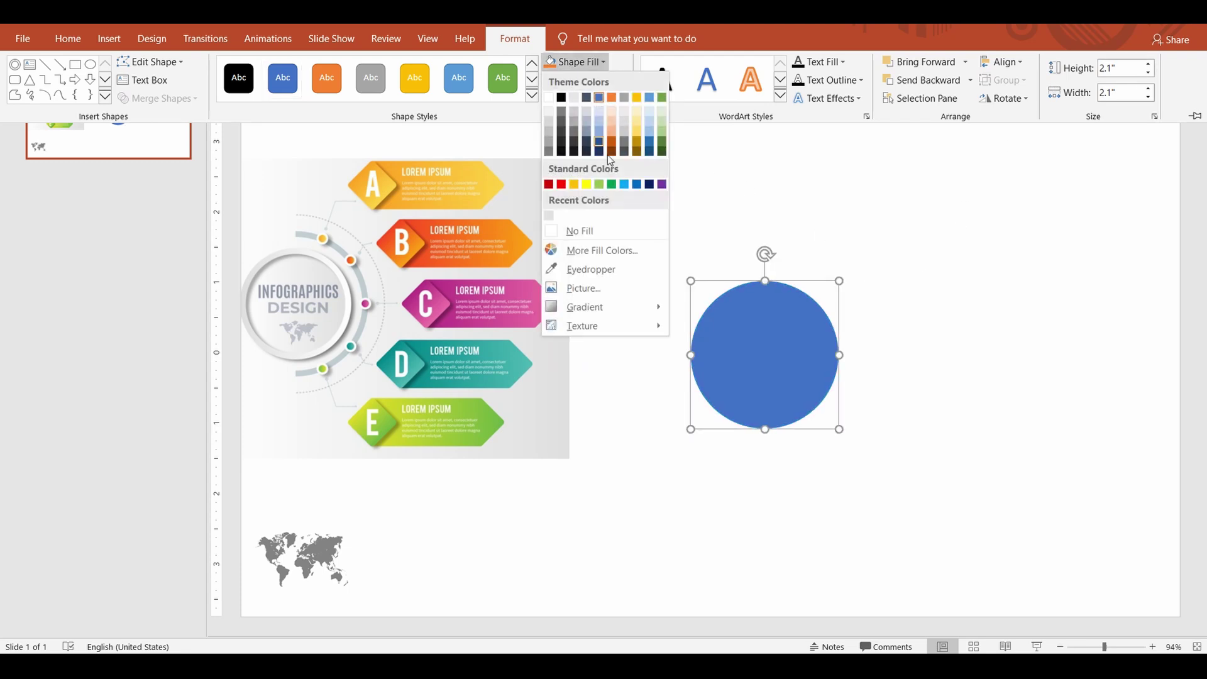
mouse_move(617, 307)
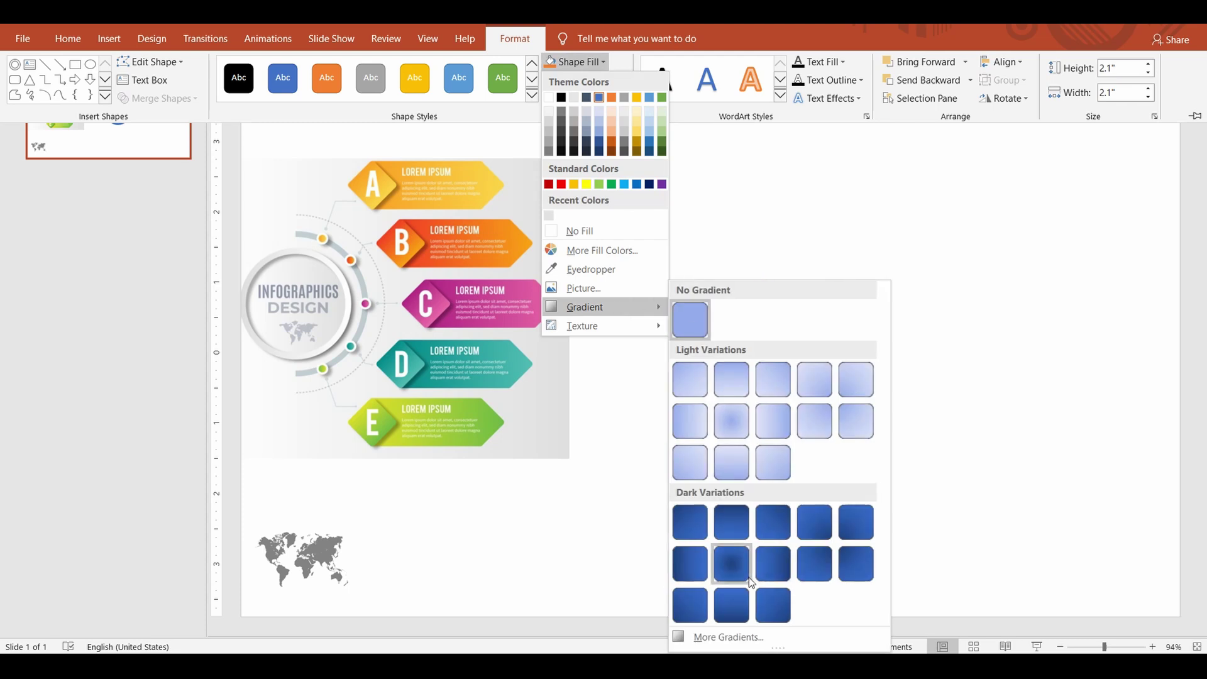
left_click(730, 637)
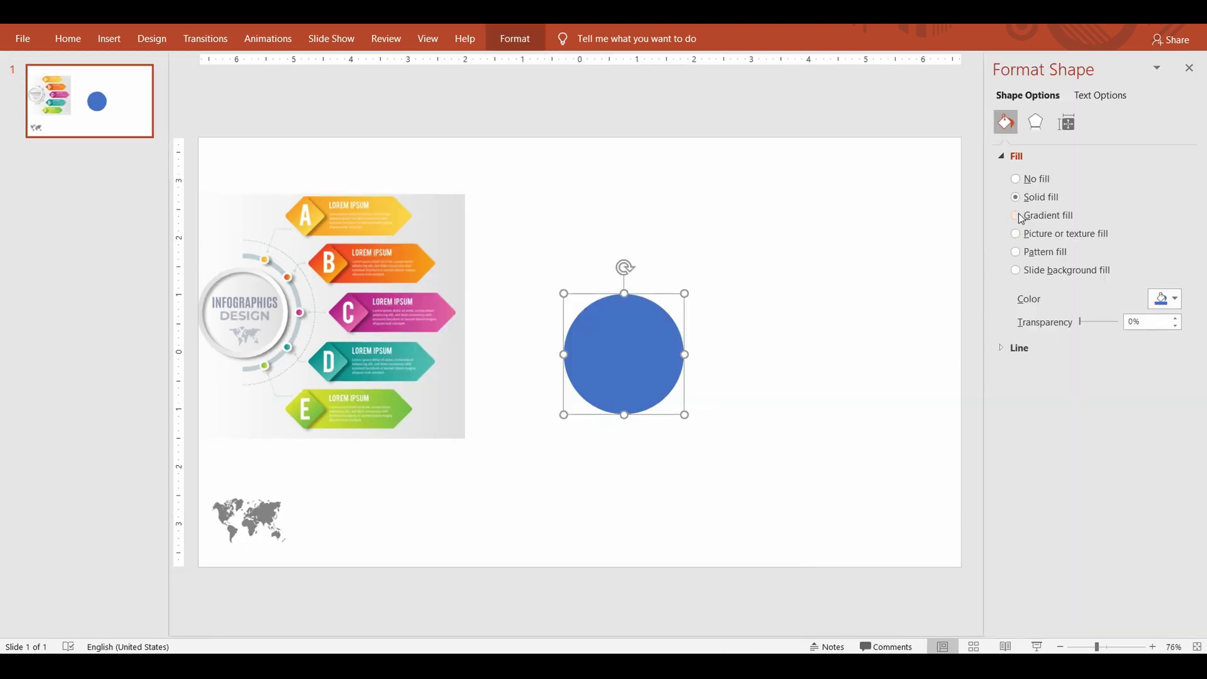
left_click(1020, 215)
Colour the circle's end gradient stop by sampling the central circle of the reference picture with the Eyedropper.
left_click(1032, 413)
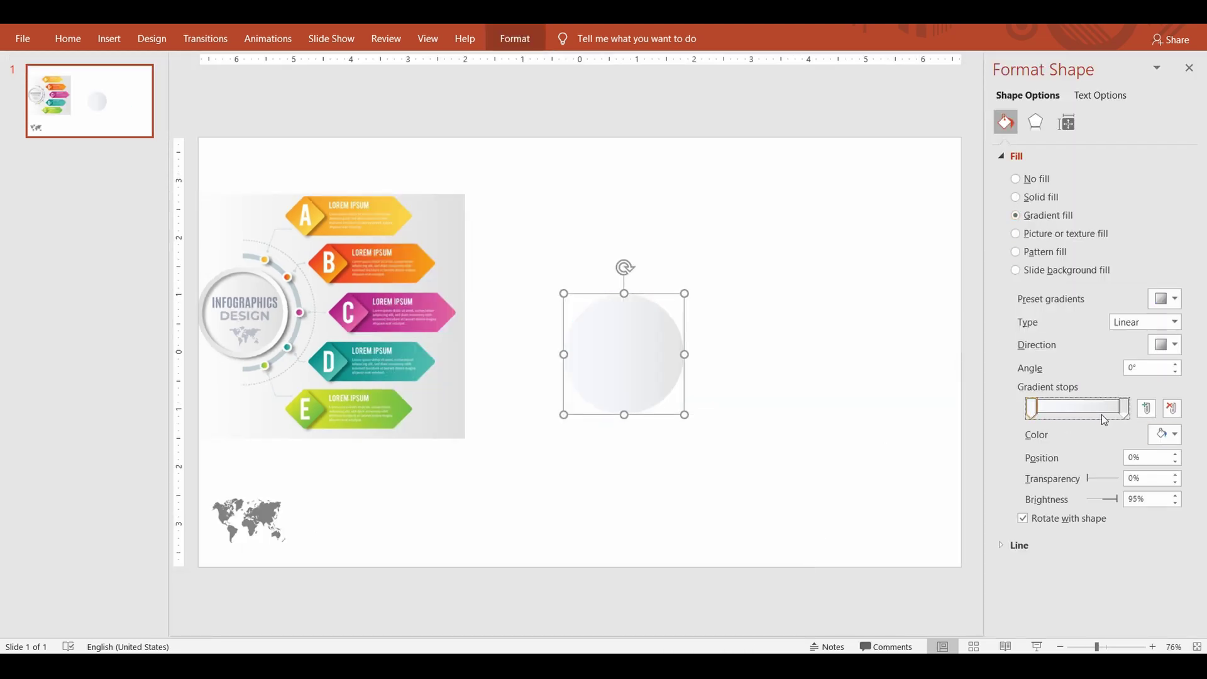
left_click(1171, 435)
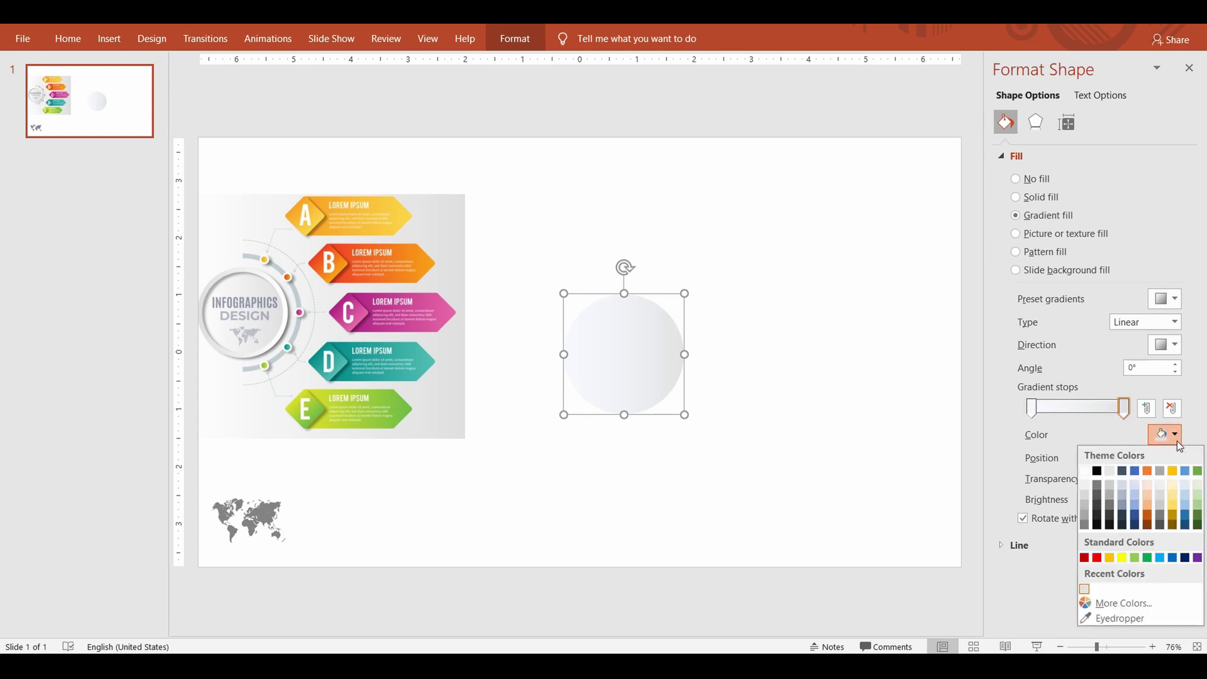
left_click(1132, 616)
left_click(279, 316)
left_click(907, 345)
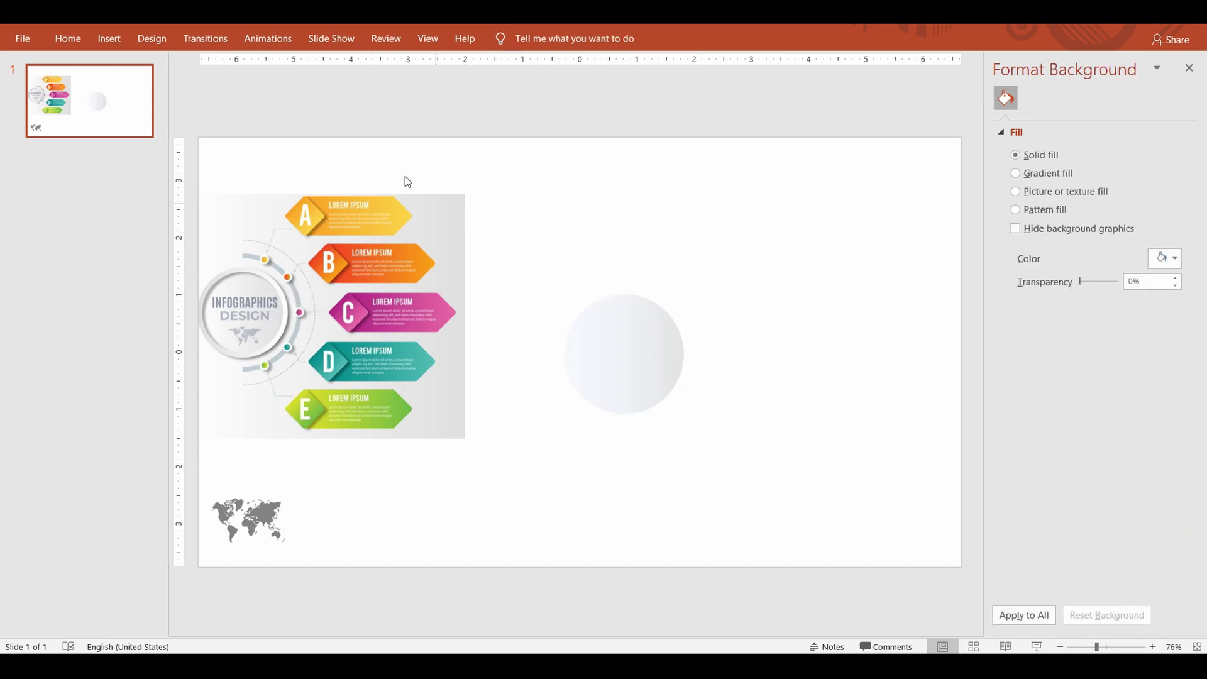
Draw a hollow circle (donut) about 2.7 inches wide over the gradient circle.
left_click(68, 39)
left_click(782, 105)
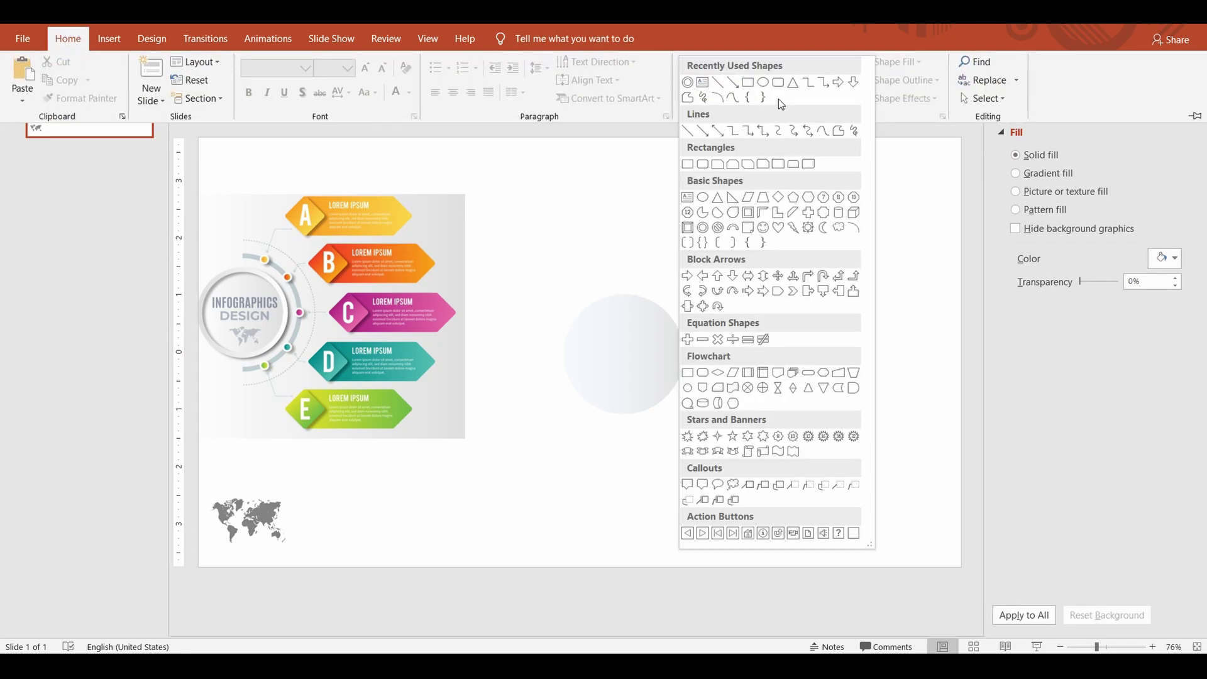
left_click(703, 227)
mouse_move(559, 290)
left_mouse_down()
mouse_move(704, 455)
mouse_move(719, 450)
mouse_move(709, 444)
left_mouse_up()
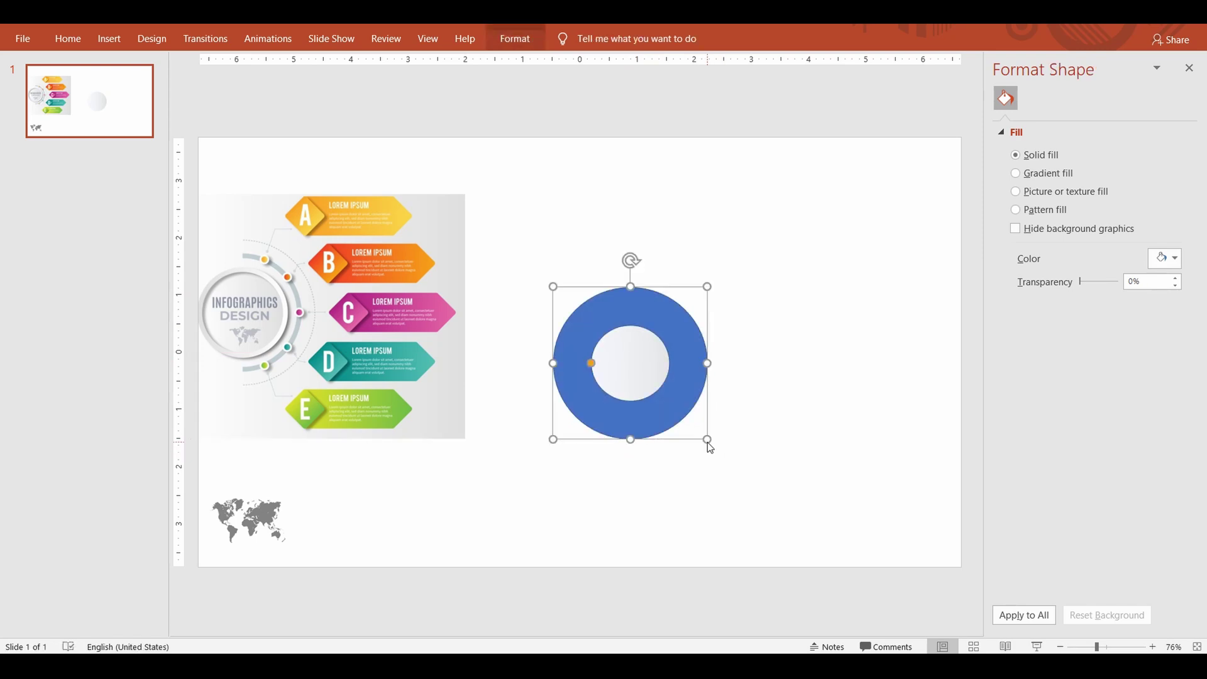
Resize the donut to 2.4" high and 2.4" wide, and thin its band to a narrow ring around the circle.
left_click(515, 39)
left_click(1134, 73)
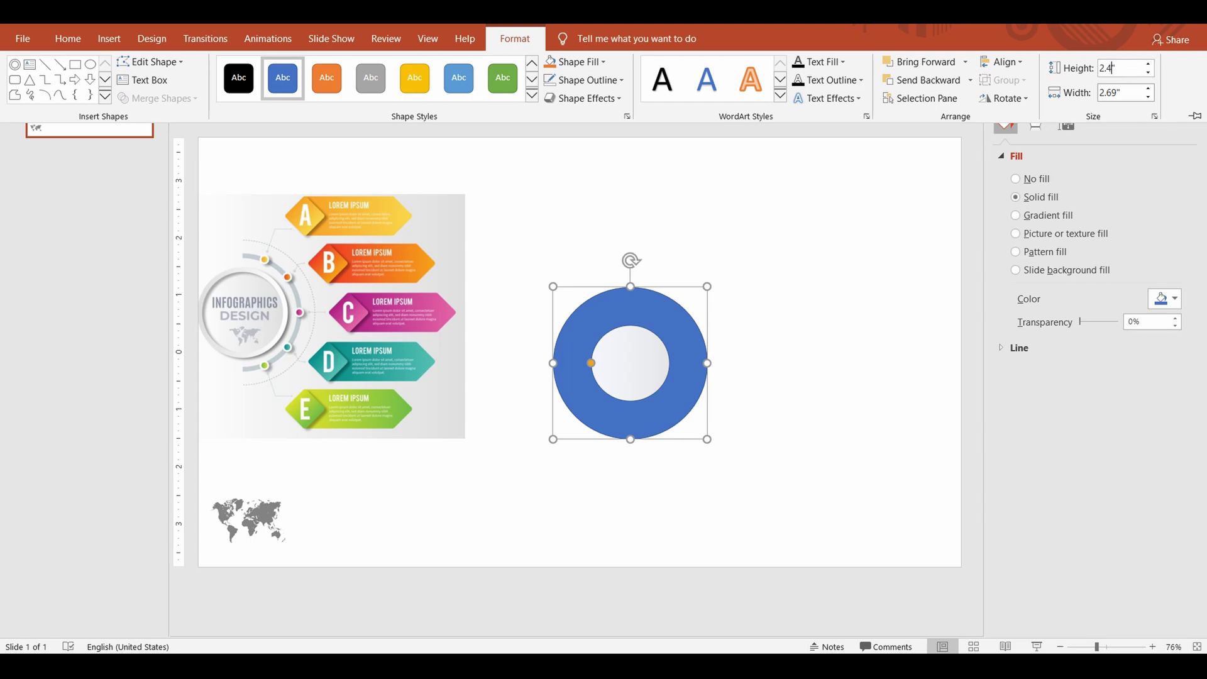
type("2.4")
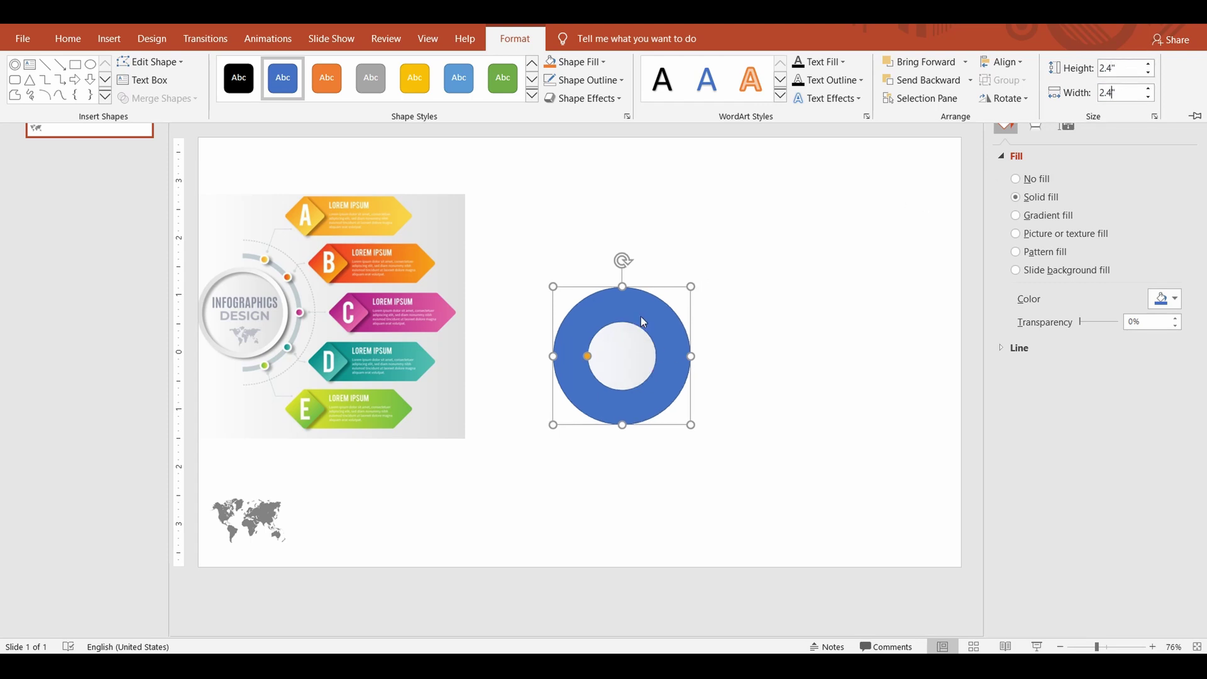
left_click_drag(587, 356, 559, 360)
Select the circle and the donut and align them to each other with Align Center and Align Middle.
left_click(621, 361)
left_click_drag(532, 225, 786, 502)
left_click(516, 38)
left_click(1003, 62)
left_click(1018, 100)
left_click(1009, 65)
left_click(1028, 160)
left_click(742, 377)
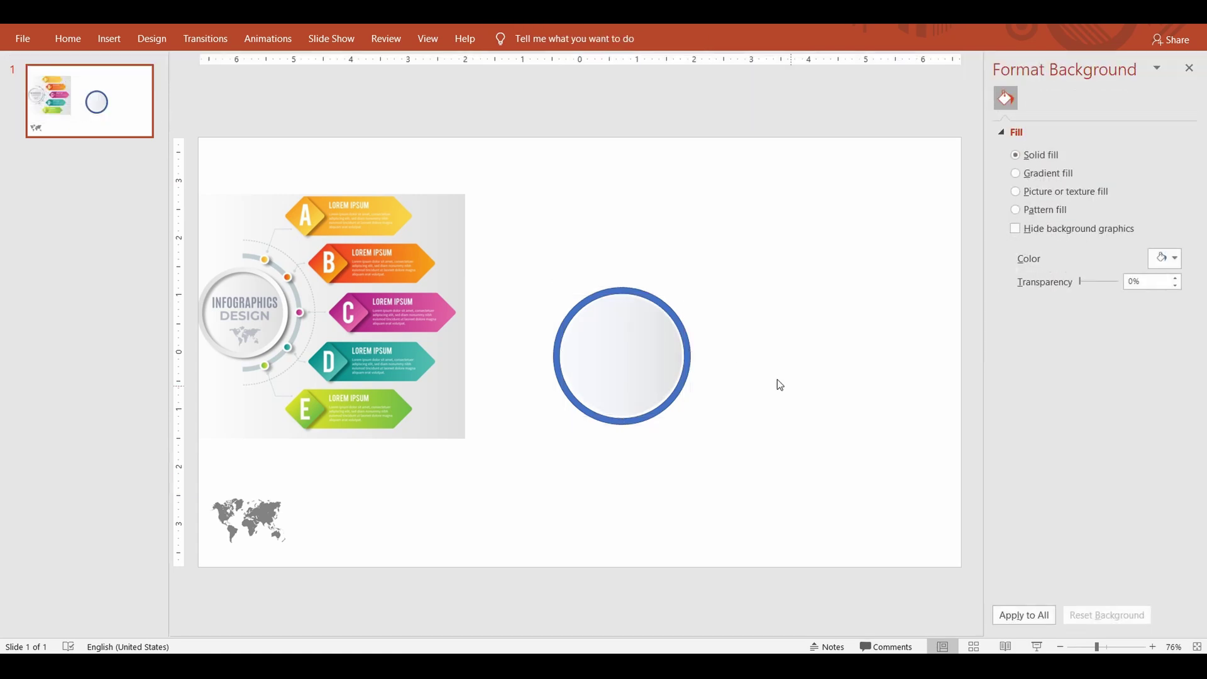
Set the blue donut's height and width both to 2.3".
left_click(685, 342)
left_click(515, 39)
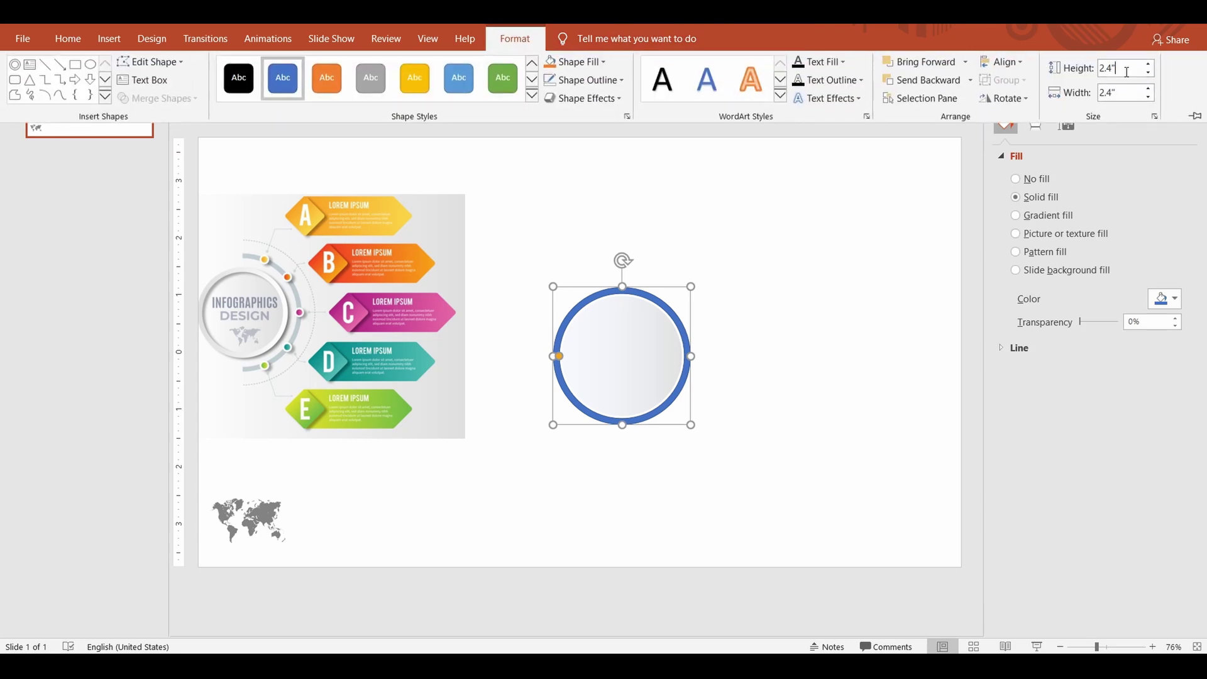
type("2.3")
key("Return")
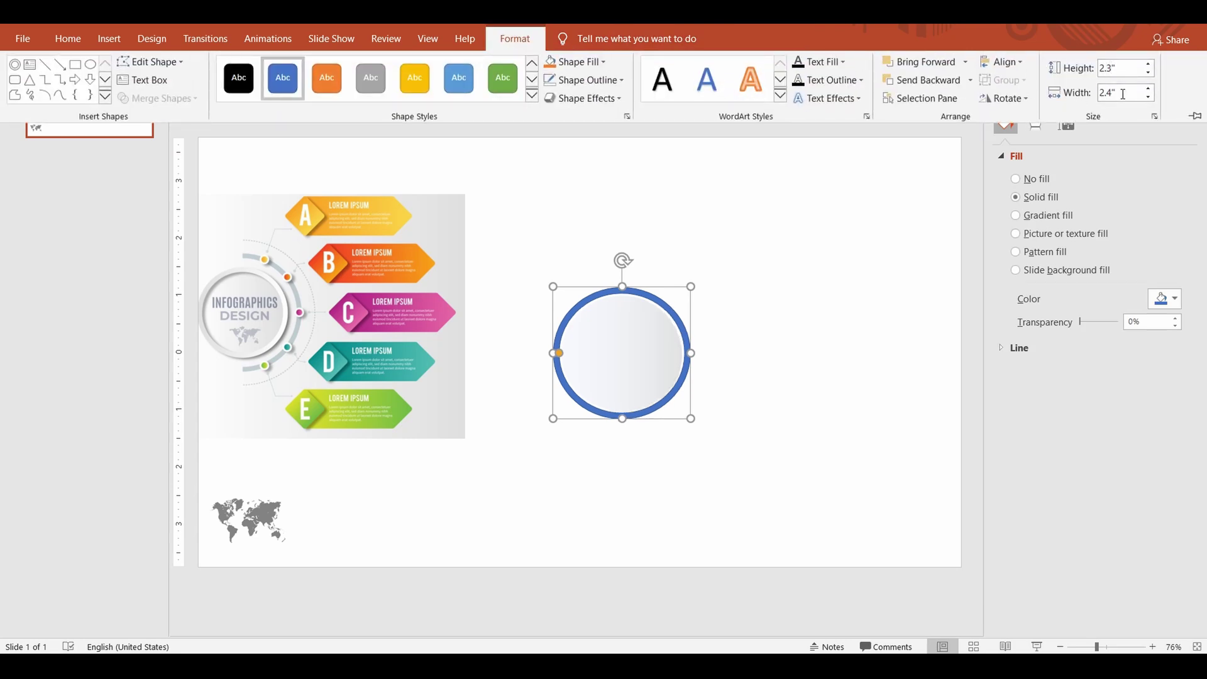
type("2.3")
key("Return")
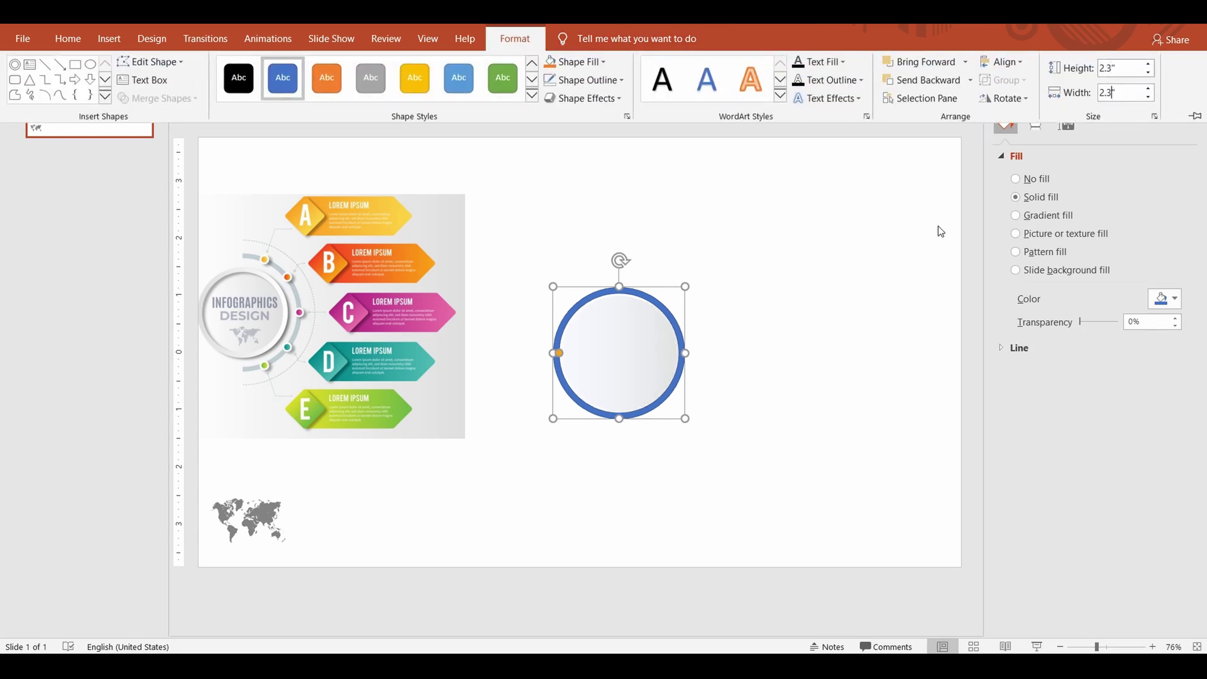
Change the blue donut's solid fill to a gradient fill.
left_click(534, 46)
left_click(575, 62)
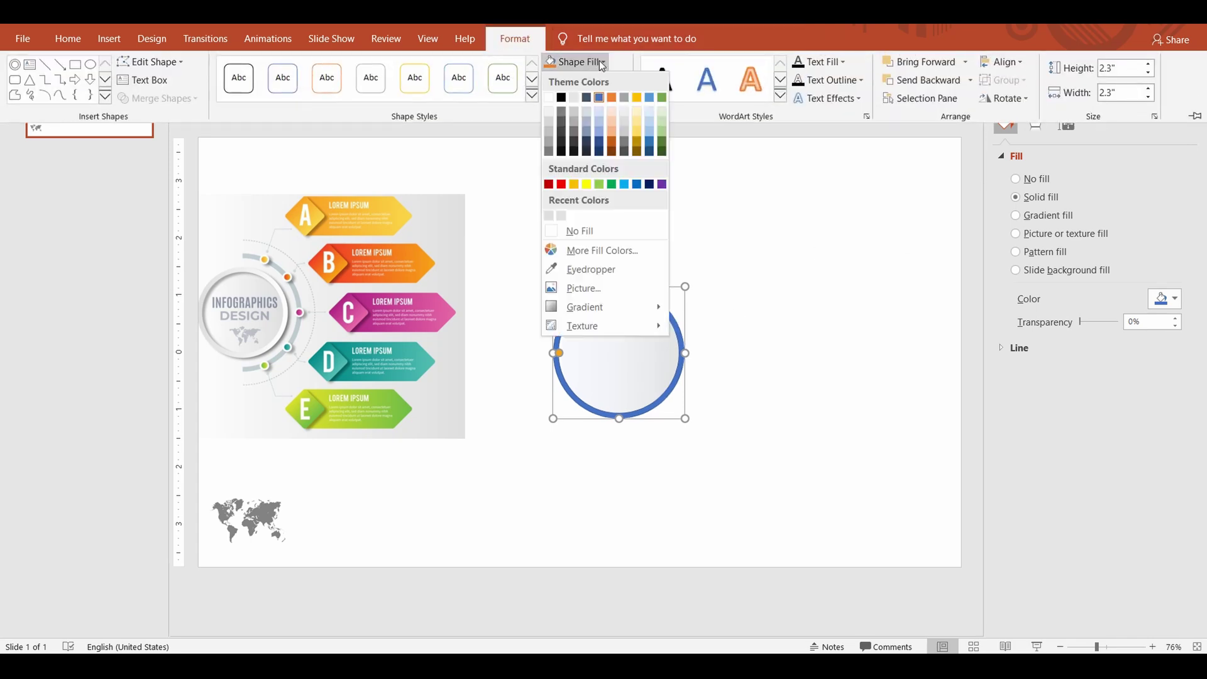
mouse_move(629, 307)
left_click(729, 637)
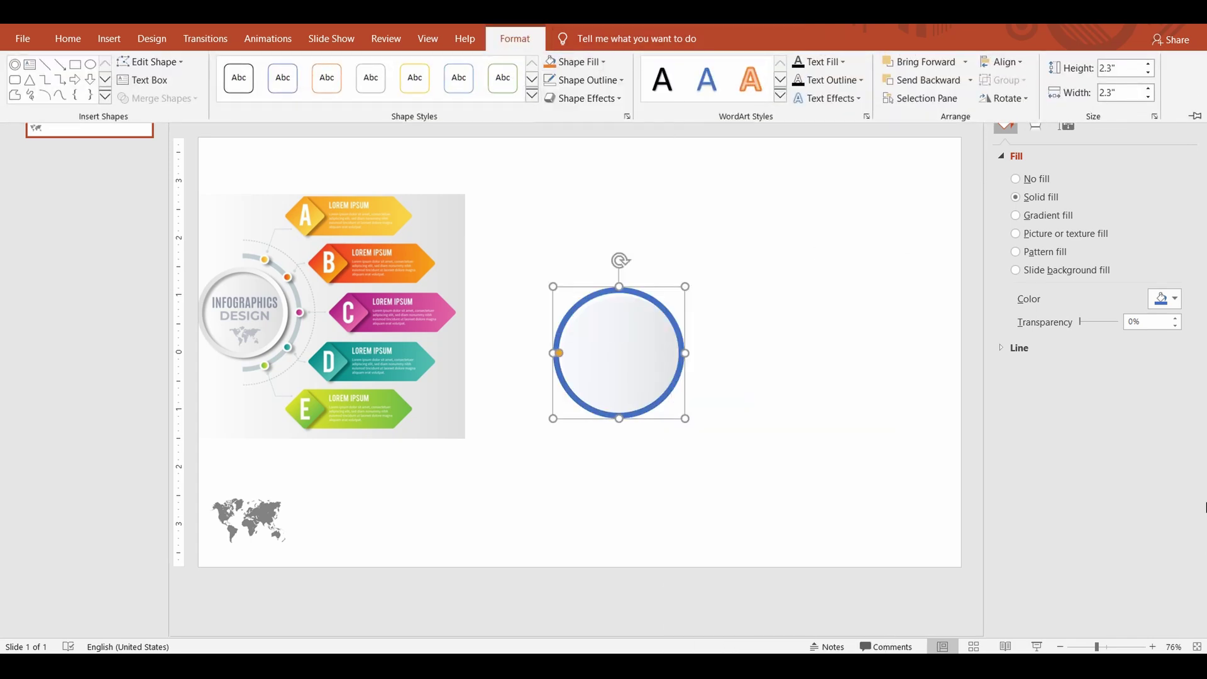
left_click(1020, 217)
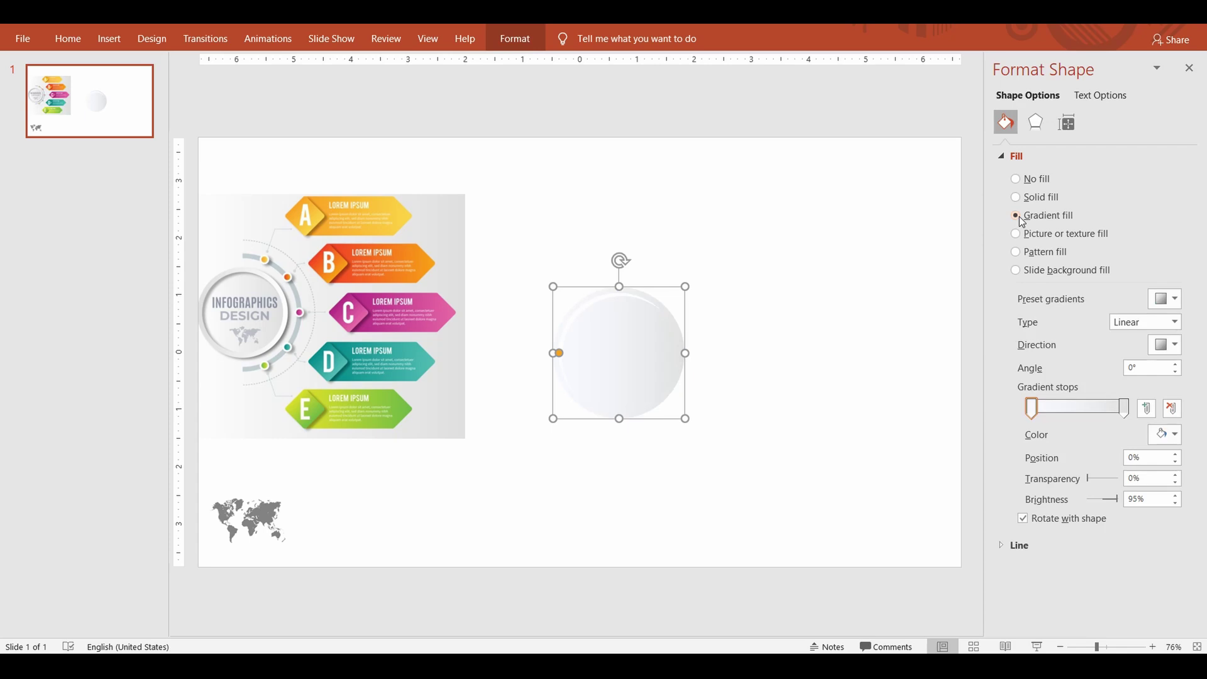
Set the donut's linear gradient diagonally at 225° and colour its end stop with the white theme shade darkened by 25%.
left_click(1171, 346)
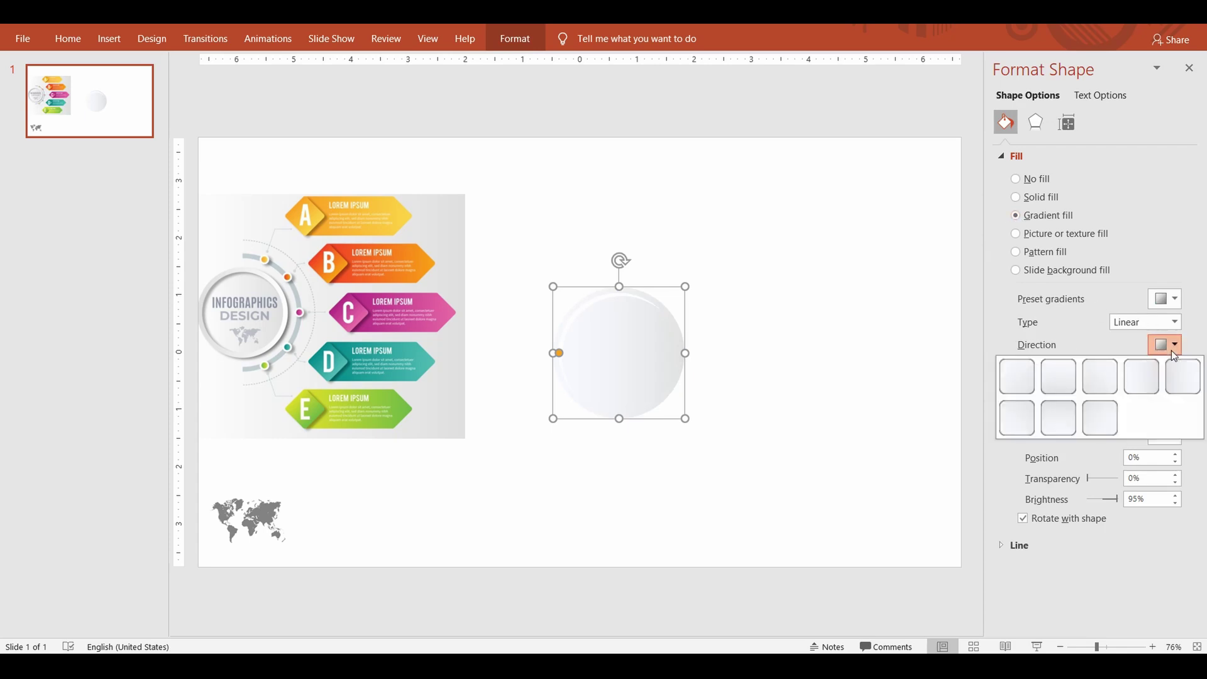
left_click(1016, 376)
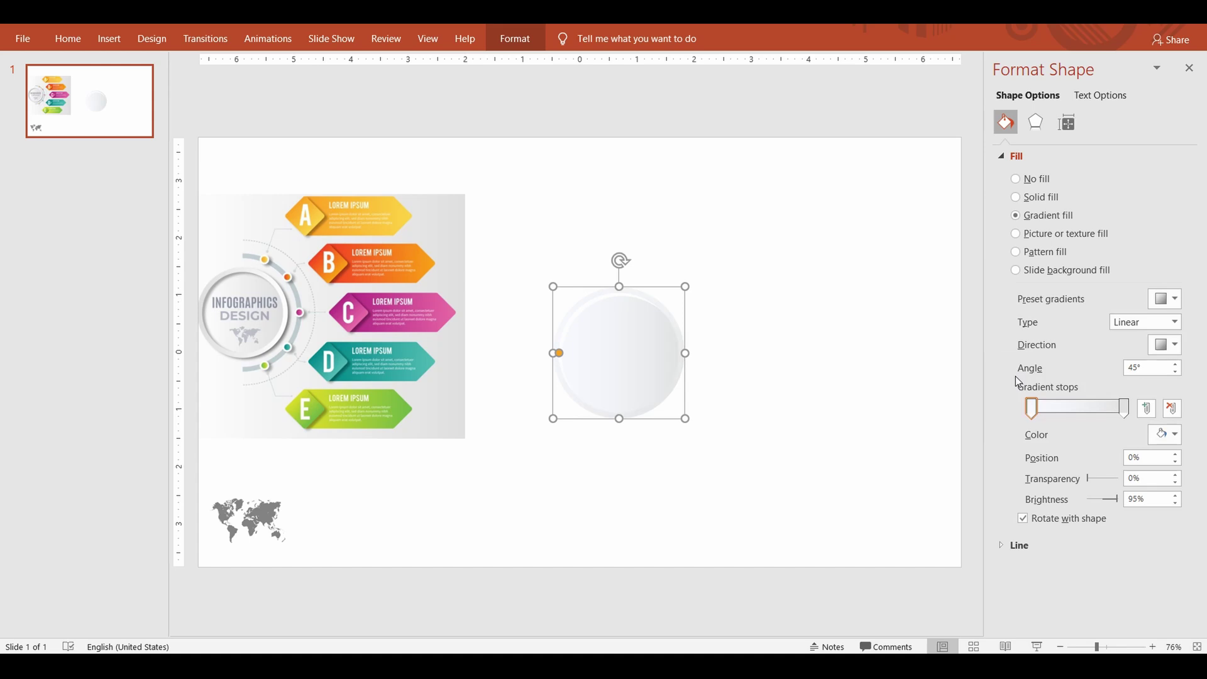
left_click(1176, 346)
left_click(1100, 418)
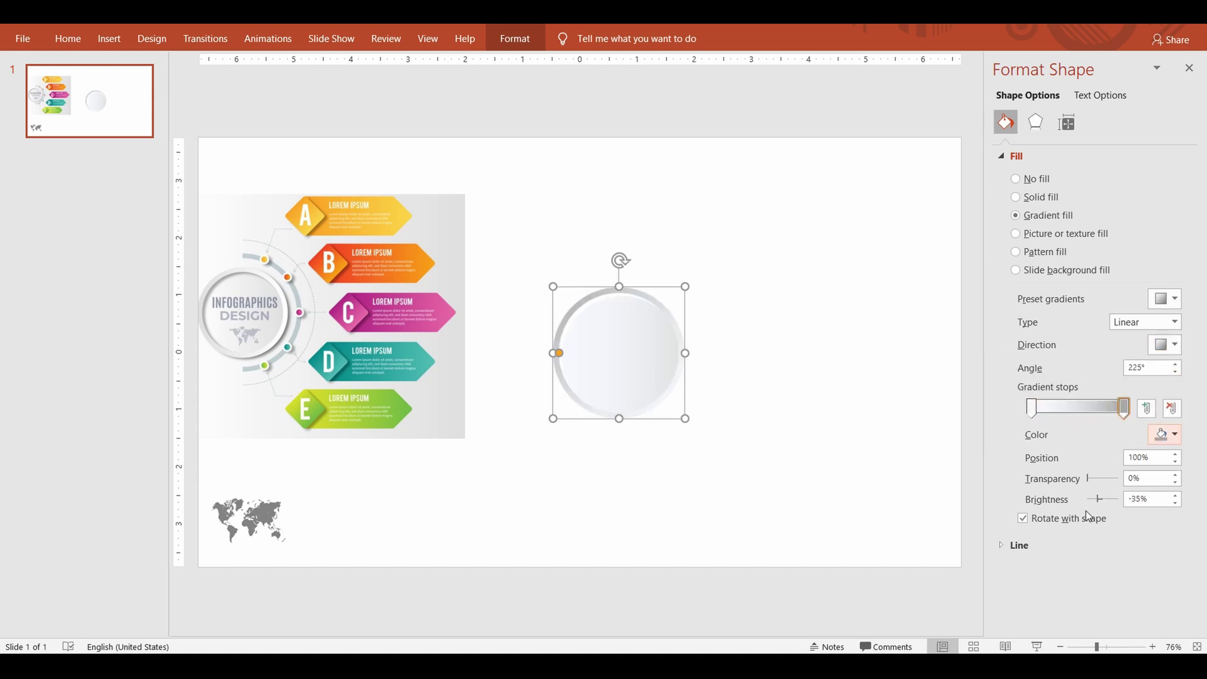
left_click(1167, 435)
left_click(1086, 510)
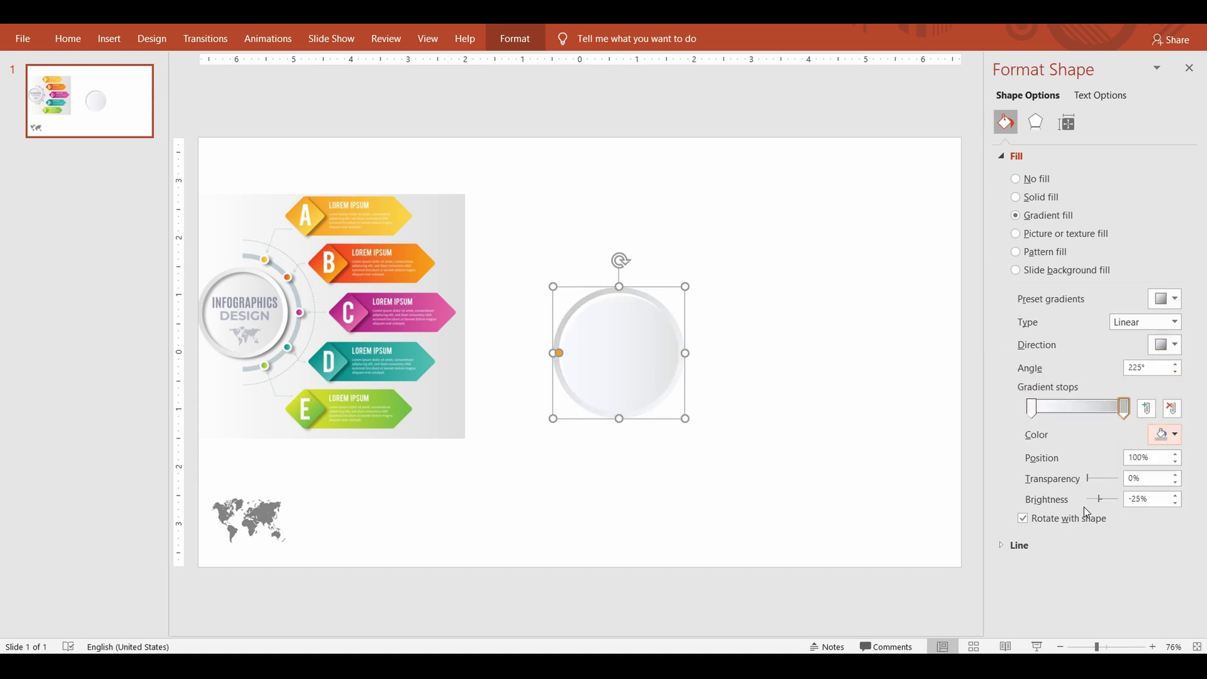
Set the central circle's height and width both to 2.3".
left_click(895, 385)
left_click(660, 376)
left_click(512, 40)
left_click(1130, 70)
type("2.3")
key("Return")
left_click(1122, 92)
type("2.3")
key("Return")
left_click(679, 311)
left_click(513, 40)
left_click(809, 220)
left_click(619, 382)
left_click(754, 361)
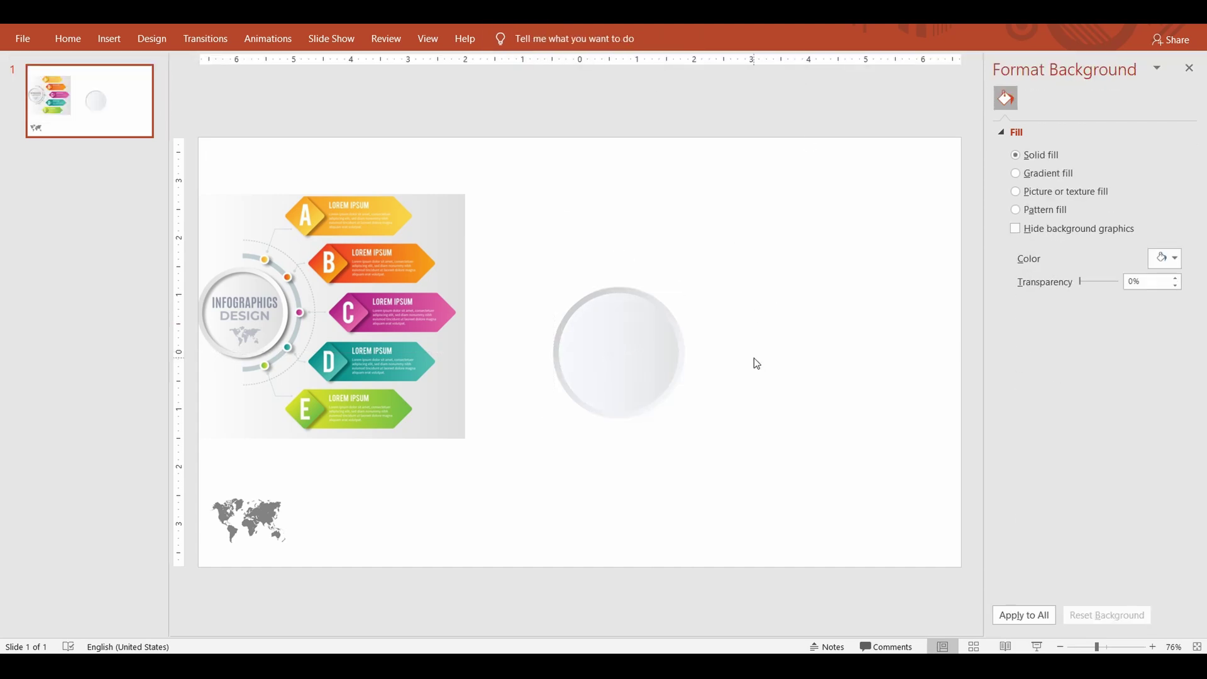
Apply an outer shadow to the ring, offset towards the bottom right.
left_click(642, 375)
left_click(515, 38)
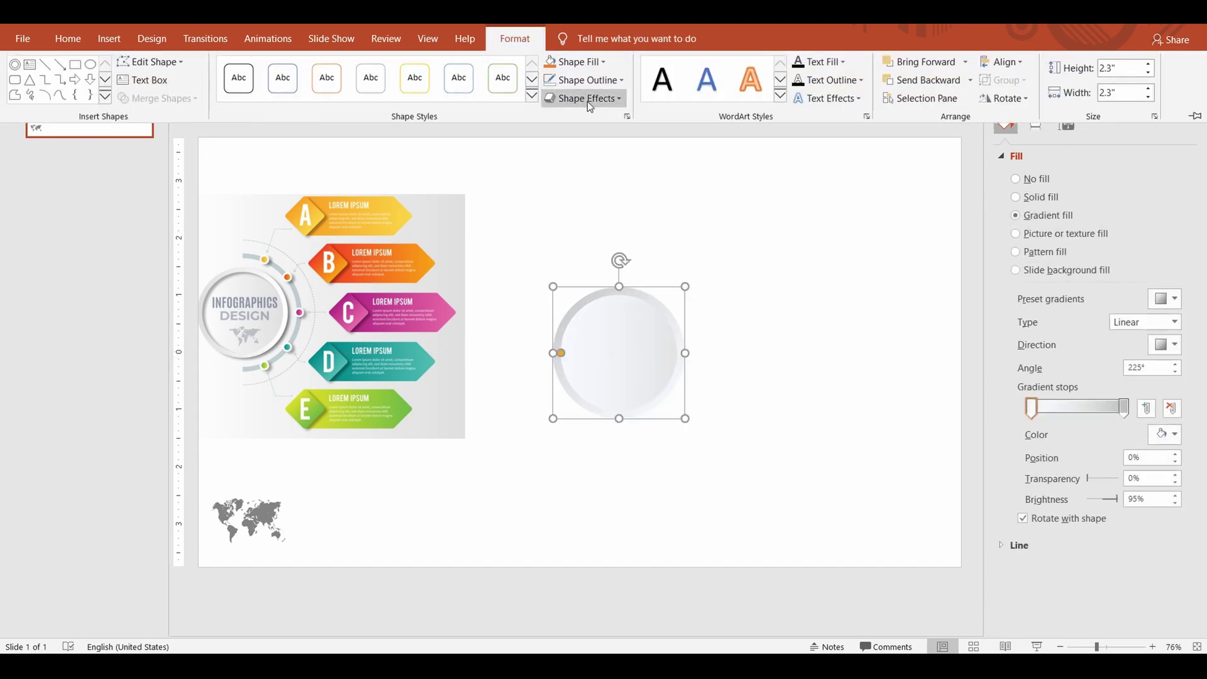
left_click(583, 98)
mouse_move(604, 164)
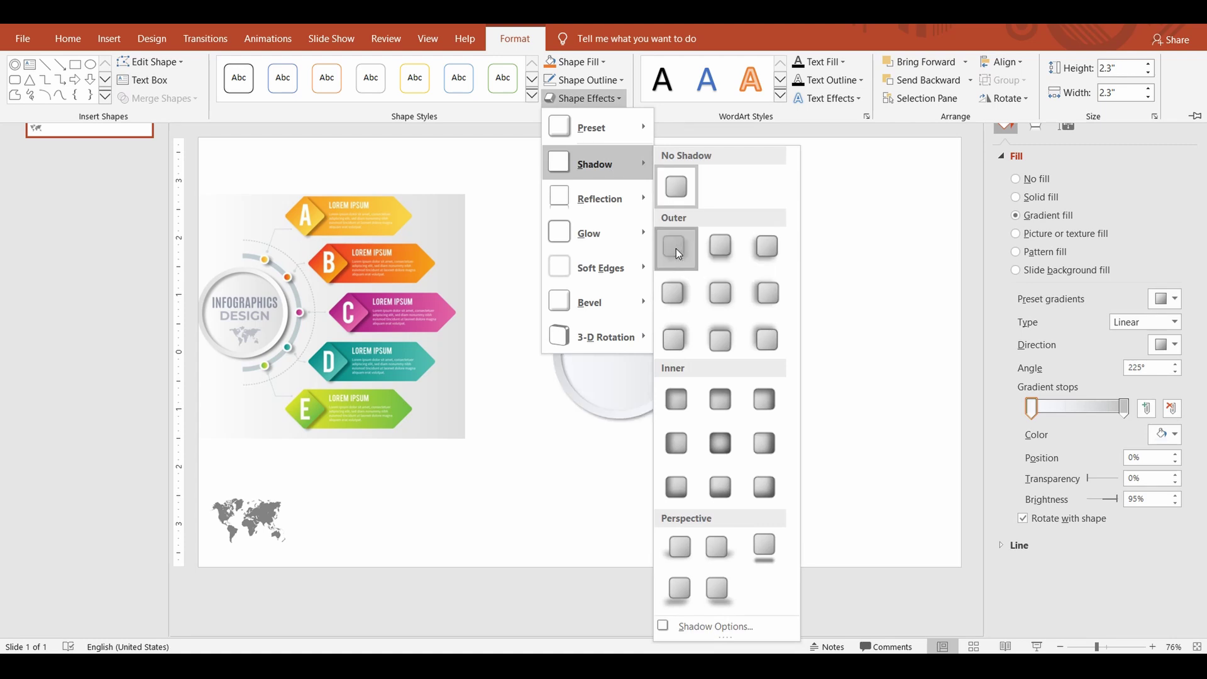
left_click(677, 248)
Set the ring's shadow distance to 5 pt.
left_click(584, 98)
mouse_move(603, 164)
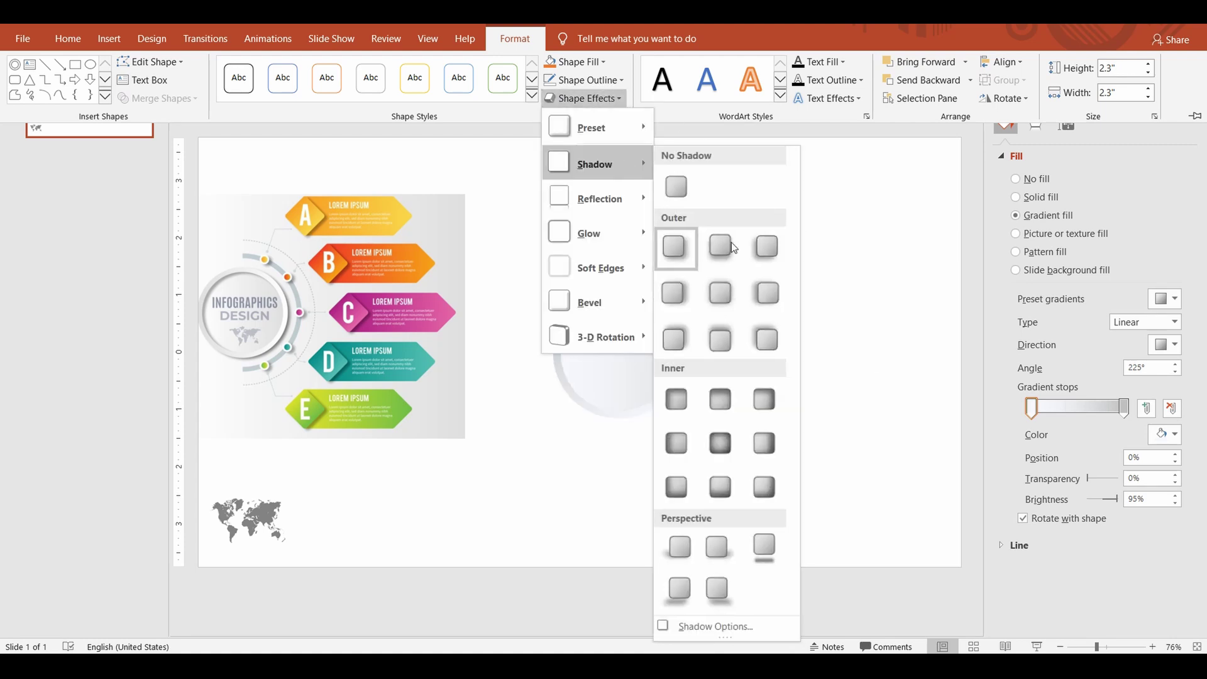
left_click(705, 624)
left_click(1176, 304)
left_click(1176, 304)
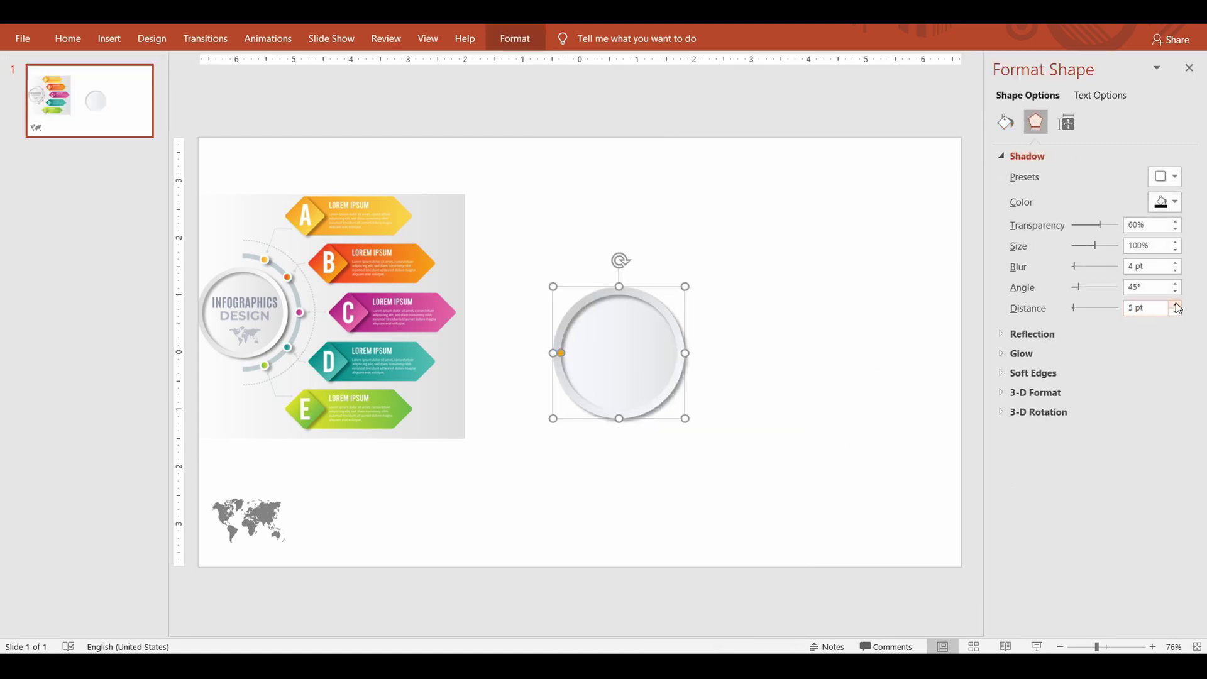
left_click(733, 370)
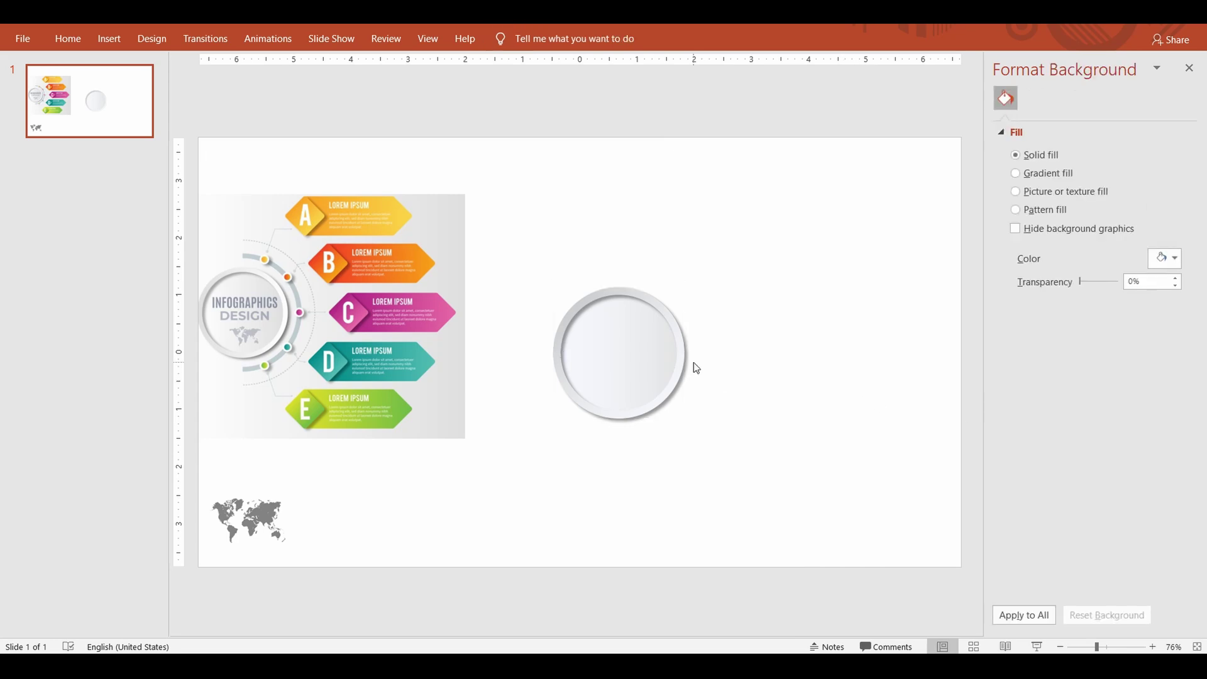
Rework the ring's gradient by colouring its first stop and an intermediate stop white and removing a surplus stop.
left_click(681, 365)
left_click_drag(1075, 408, 1105, 415)
left_click(1032, 410)
left_click(1166, 435)
left_click(1088, 472)
left_click(1064, 409)
left_click(1165, 435)
left_click(1088, 472)
left_click_drag(1067, 413, 1077, 413)
left_click(1172, 409)
left_click(856, 397)
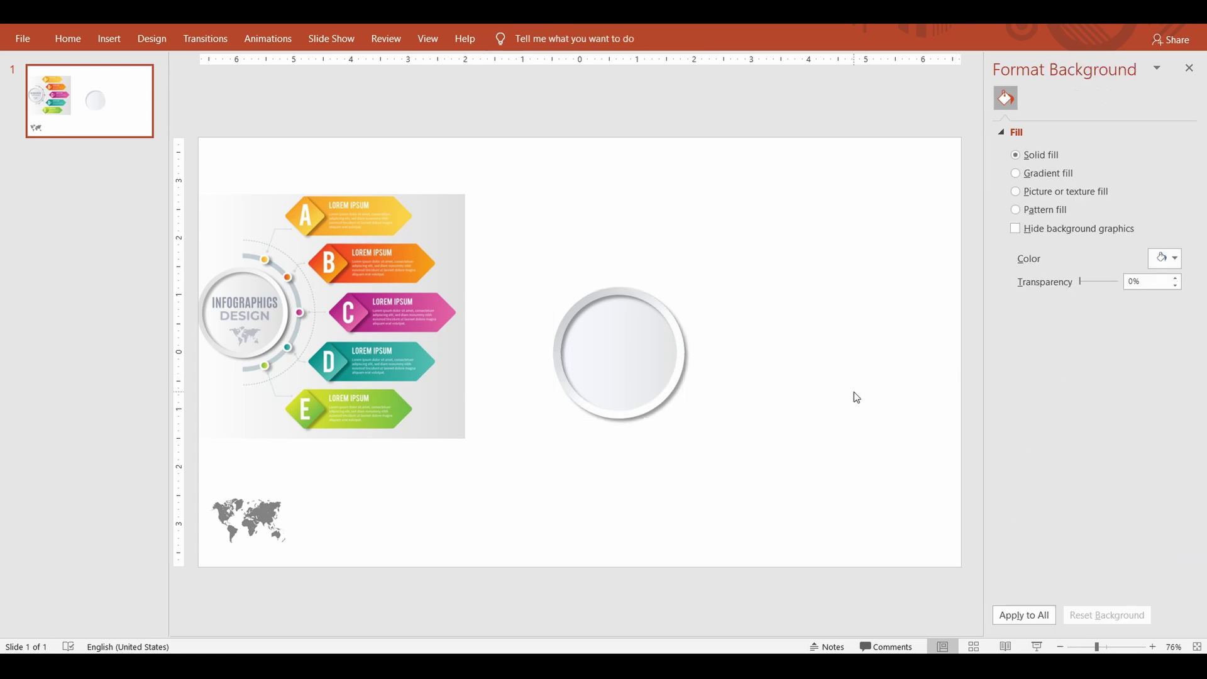
Insert a text box above the circle reading "INFOGRAPHICS" and "DESIGN" on two lines.
left_click(68, 39)
left_click(686, 73)
left_click(636, 250)
type("INFO")
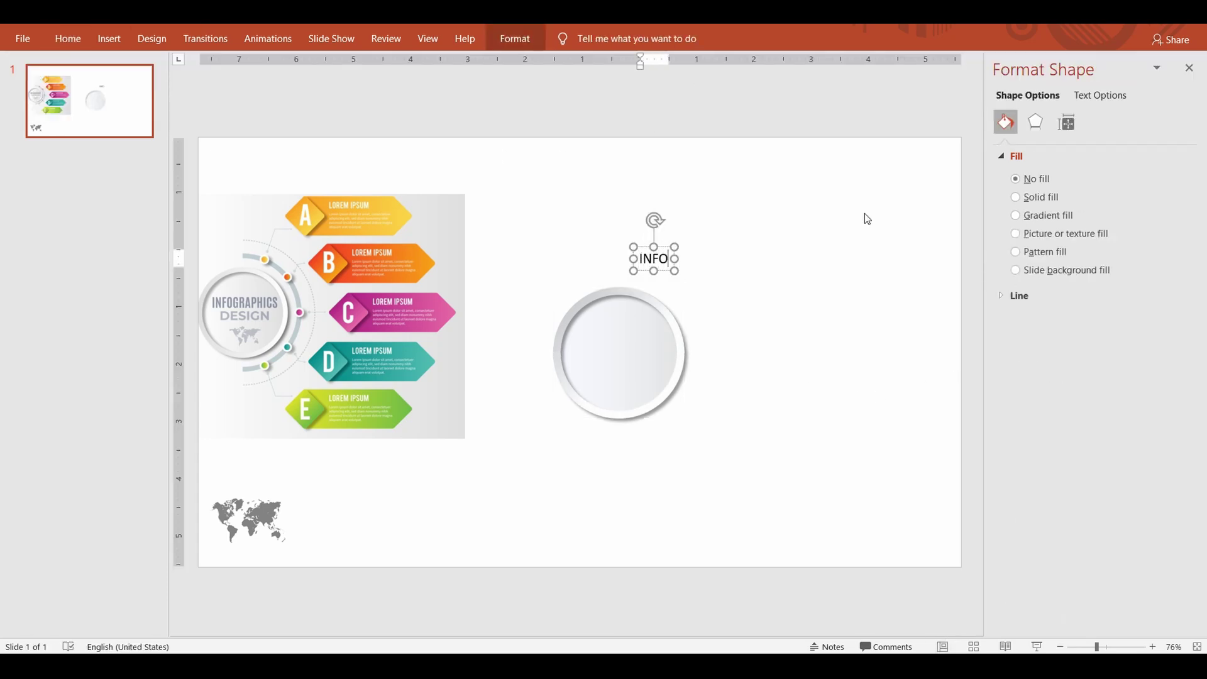
type("GRAPHICS")
key("Return")
type("DESIGN")
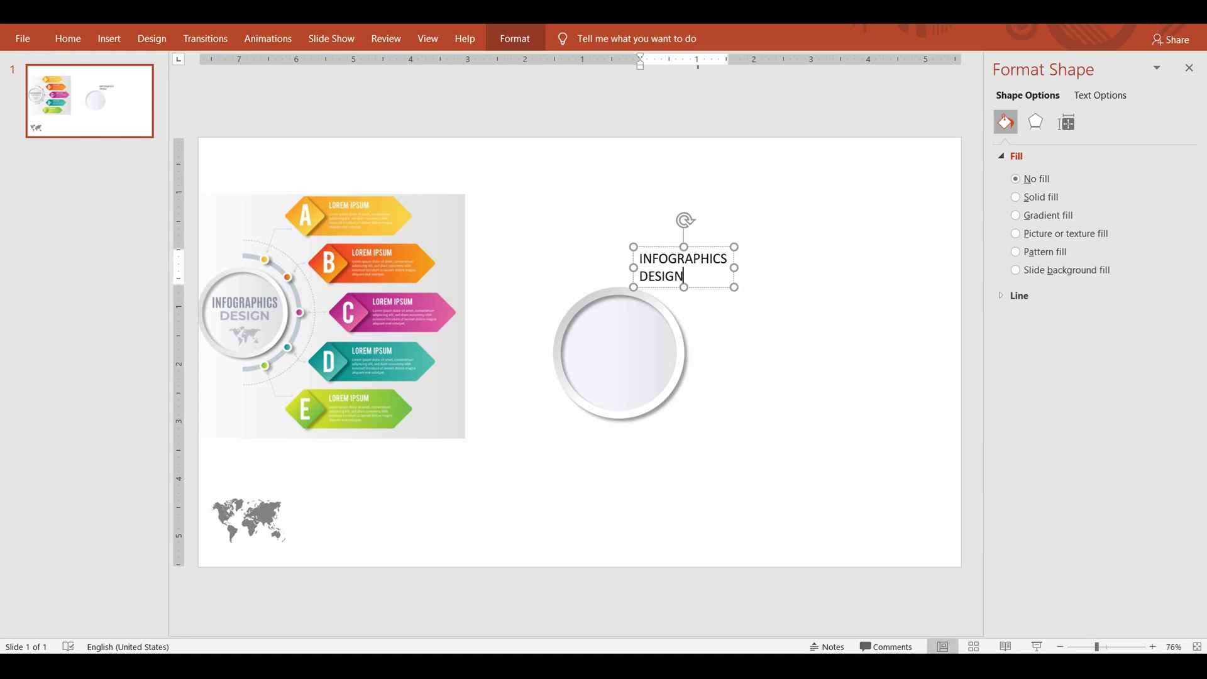
Make the word DESIGN bold and colour it with the grey sampled from the reference picture's DESIGN lettering.
double_click(683, 276)
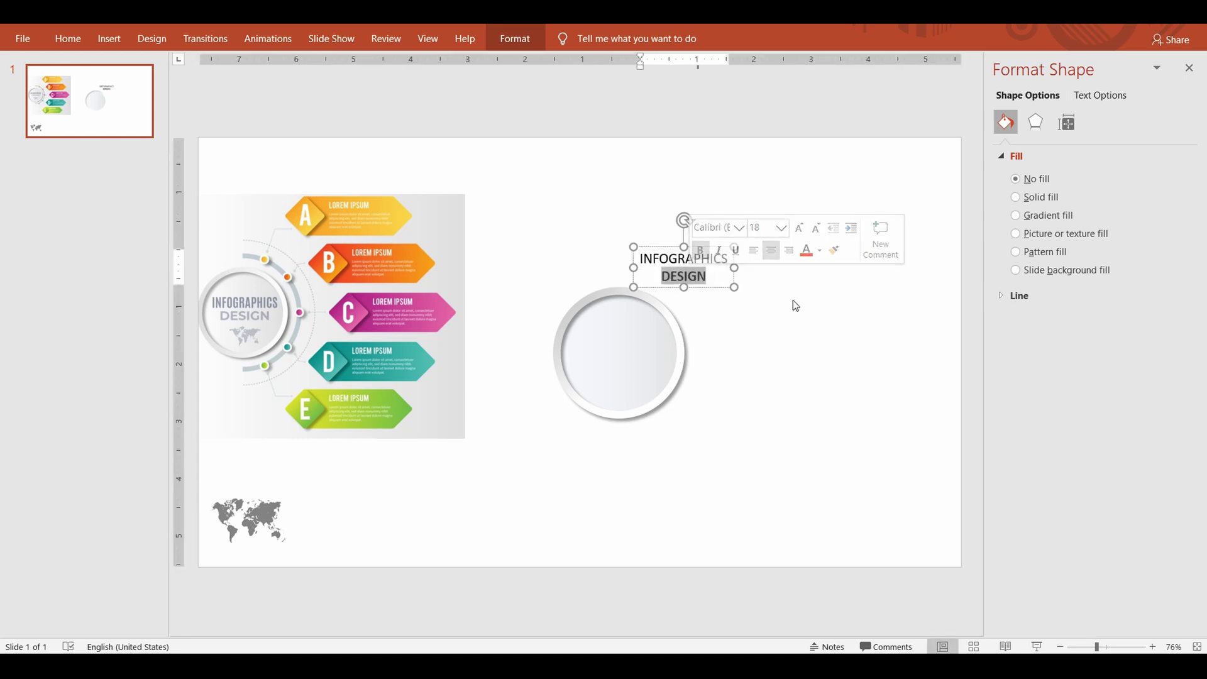
left_click(820, 250)
left_click(833, 447)
left_click(267, 316)
Make the word INFOGRAPHICS bold and colour it with the grey sampled from the reference picture's INFOGRAPHICS lettering.
double_click(668, 262)
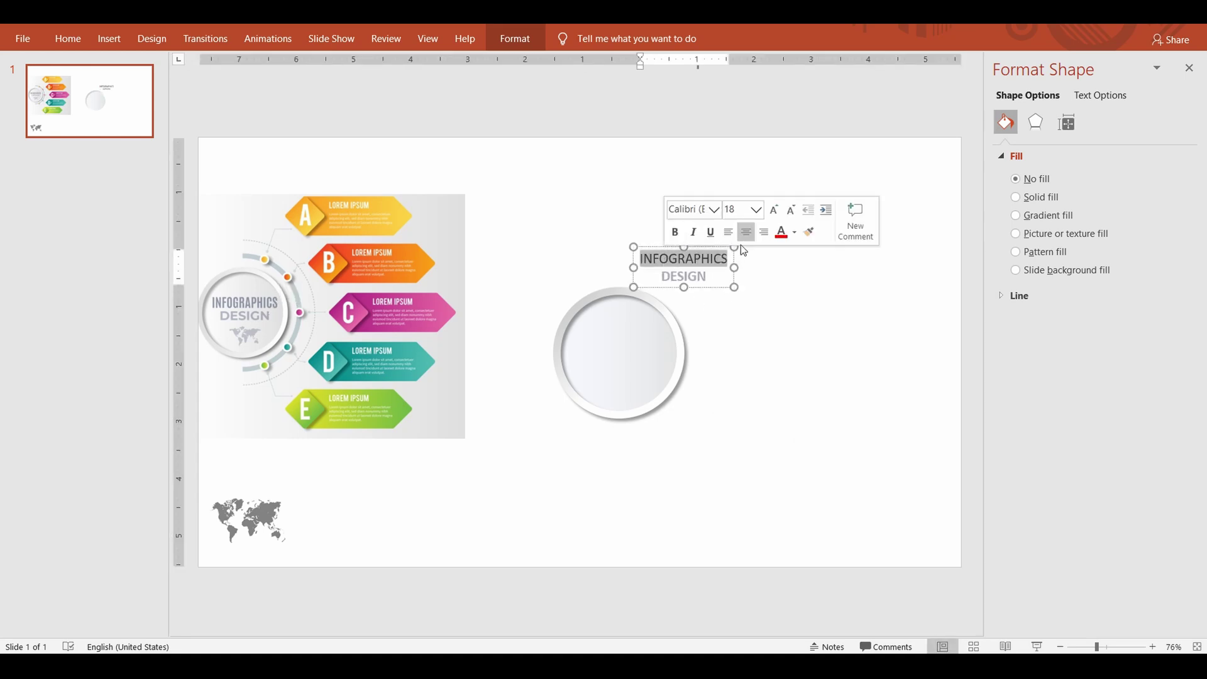
key("ctrl+b")
left_click(795, 233)
left_click(836, 422)
left_click(250, 301)
Centre the text box inside the circle and set its font to Arial Narrow.
left_click(750, 335)
left_click(706, 276)
left_click_drag(718, 287, 654, 373)
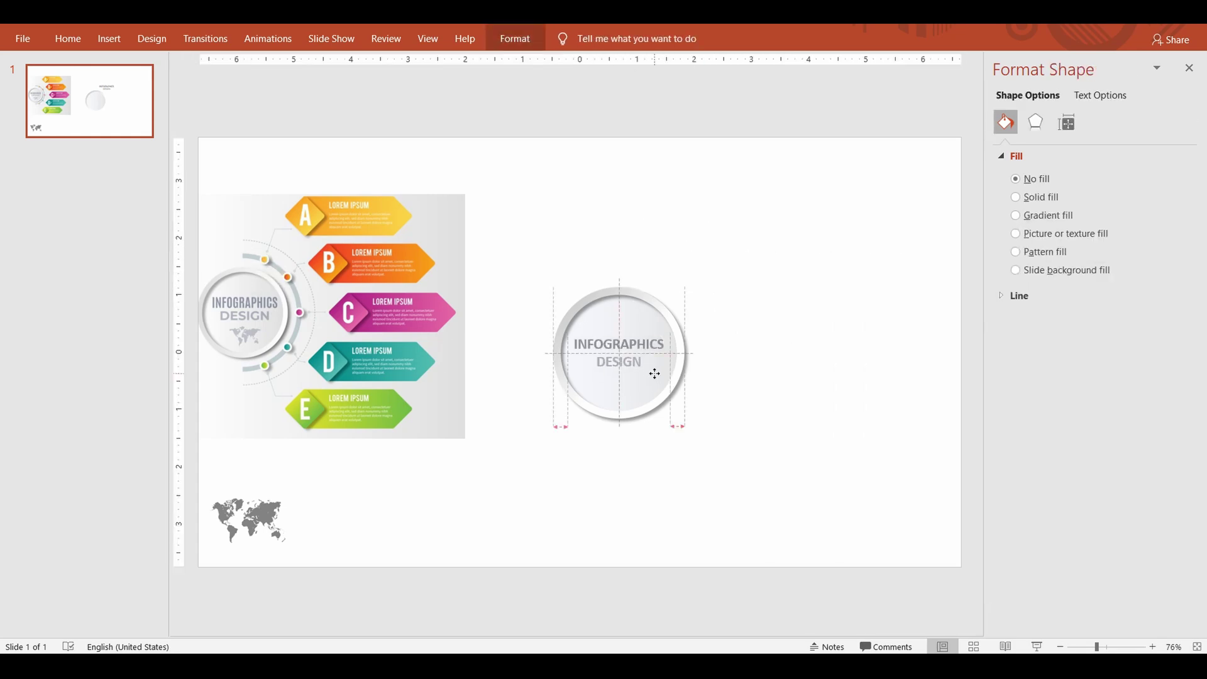
left_click(67, 39)
left_click(305, 68)
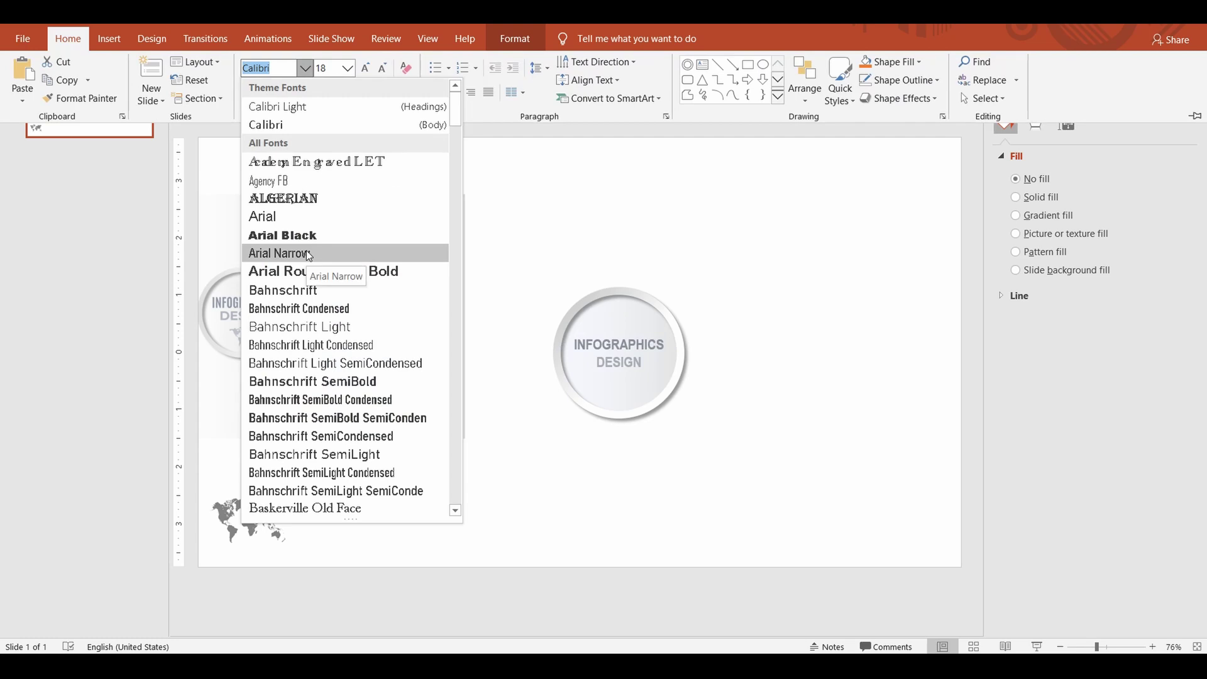
left_click(309, 253)
Try Loose character spacing on the word DESIGN.
double_click(619, 362)
left_click(68, 39)
left_click(341, 93)
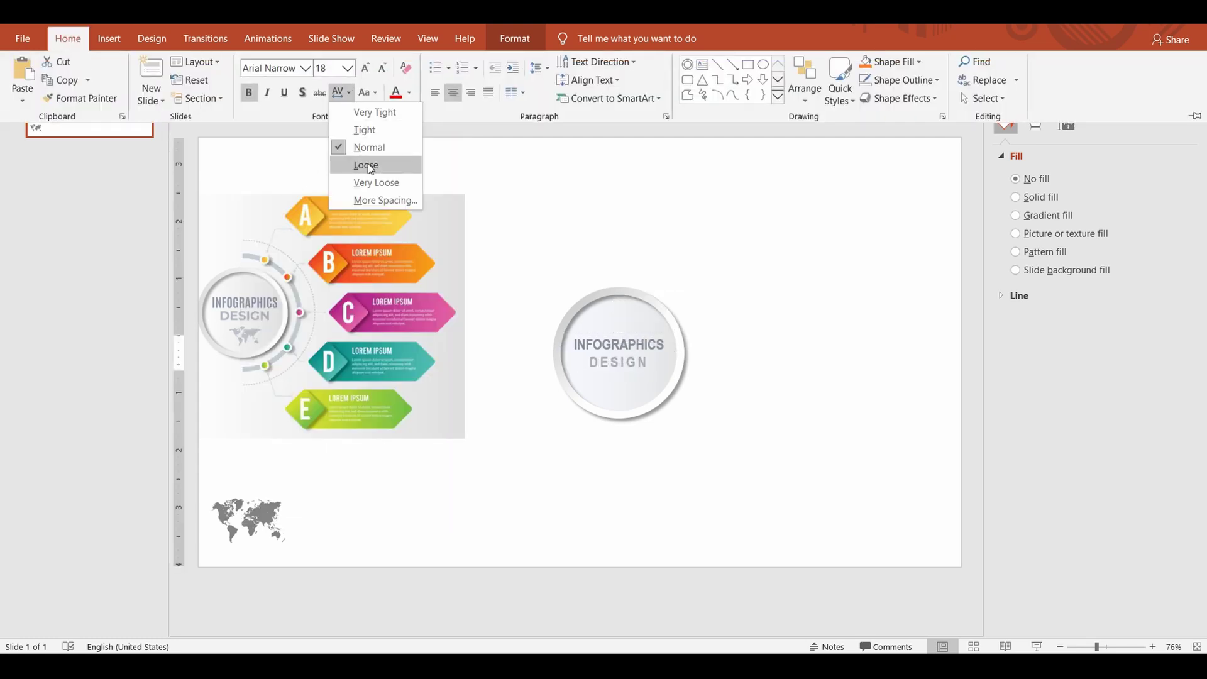
left_click(368, 165)
Change the font of the word DESIGN to a wider sans-serif typeface.
left_click(67, 38)
left_click(305, 68)
left_click(745, 357)
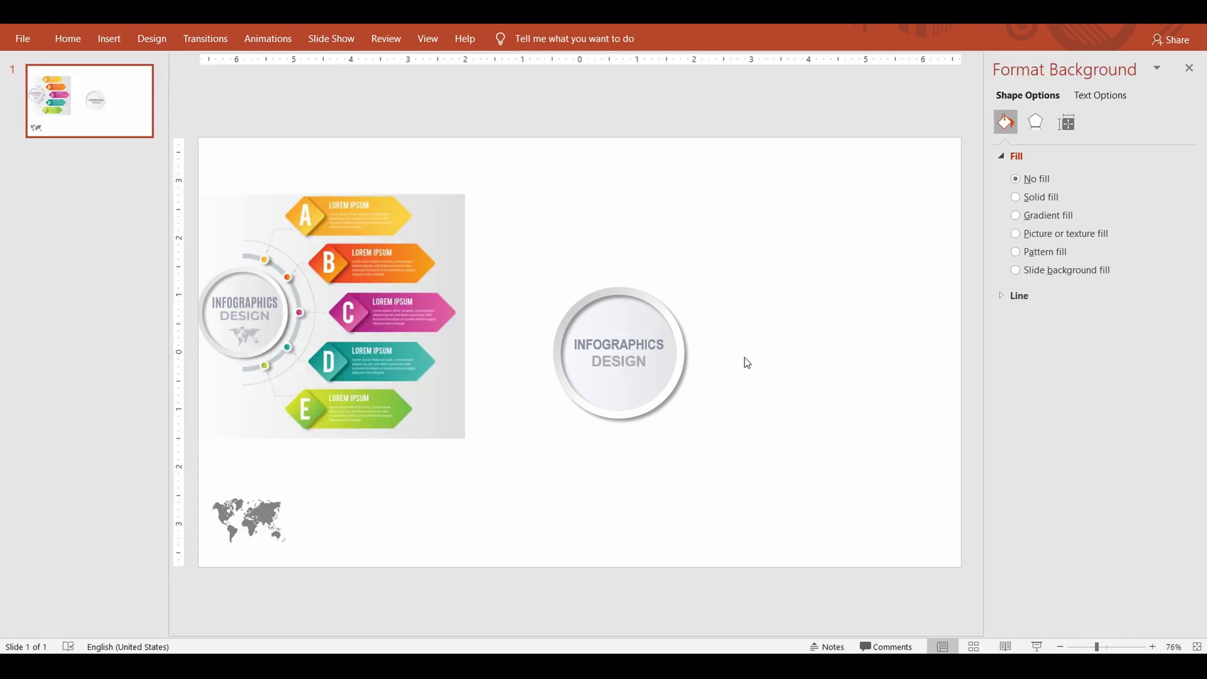
Move the world map picture onto the lower part of the circle and bring it in front of the other shapes.
left_click(220, 539)
left_click_drag(220, 539, 633, 387)
right_click(494, 481)
left_click(526, 239)
right_click(526, 239)
left_click(560, 274)
Make the world map picture's white background transparent with Set Transparent Color.
left_click(511, 41)
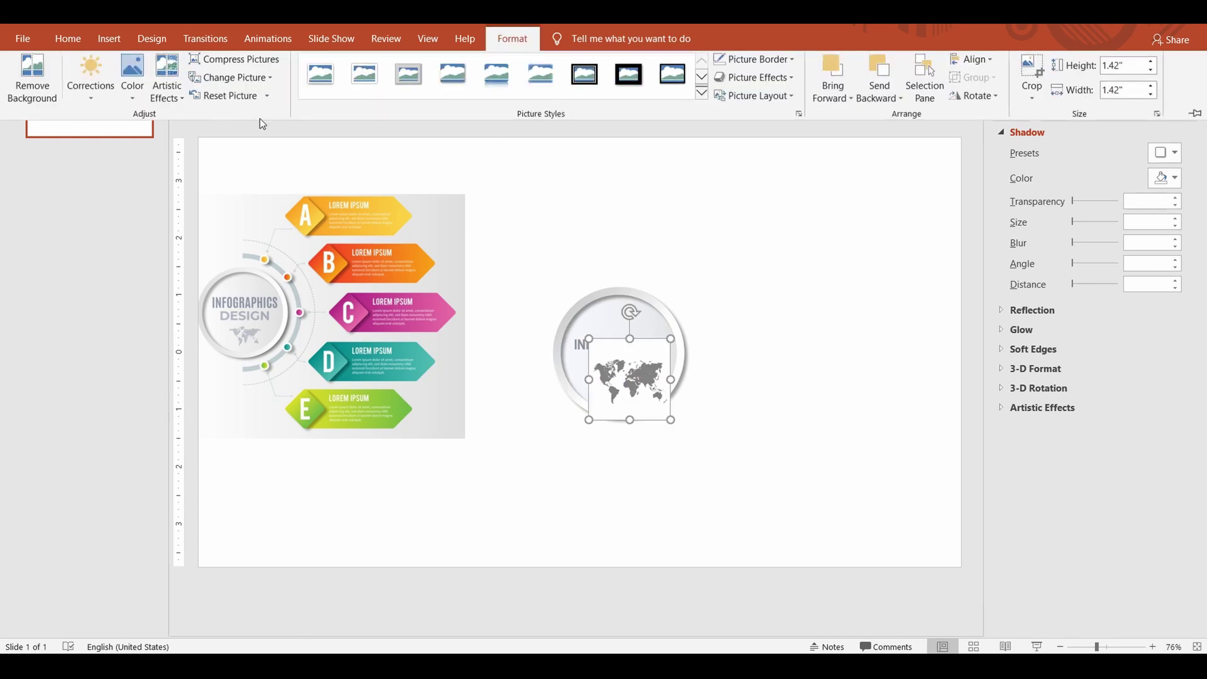
left_click(129, 95)
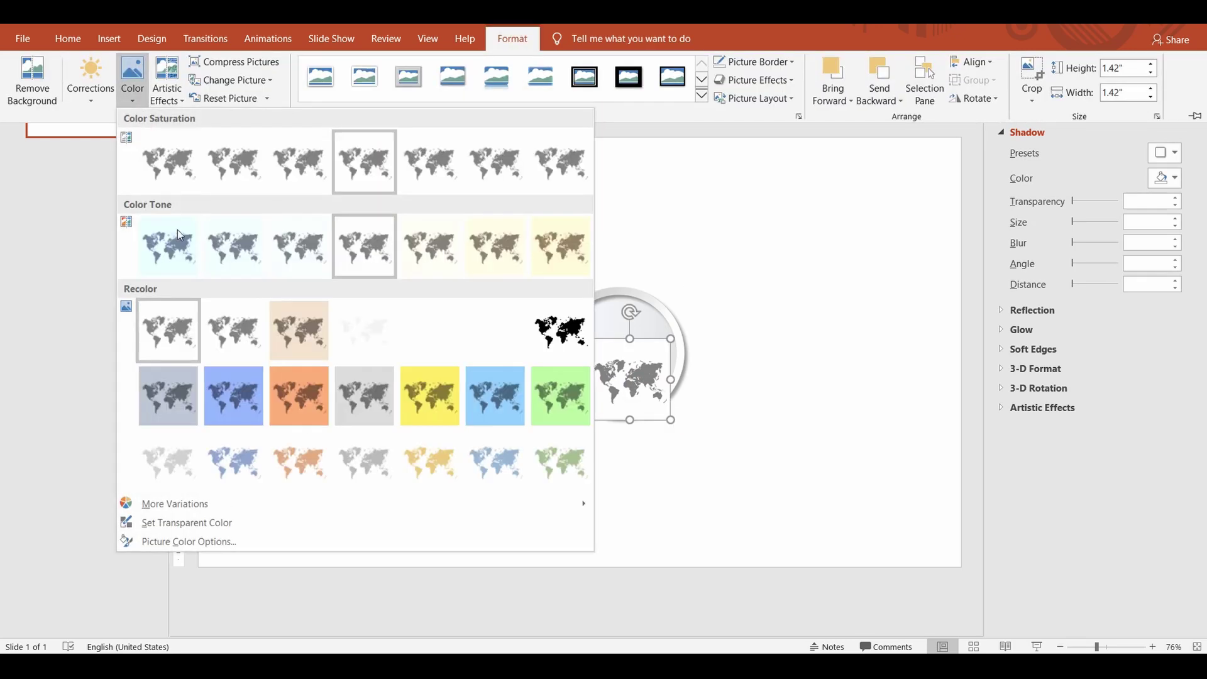
left_click(189, 521)
left_click(627, 346)
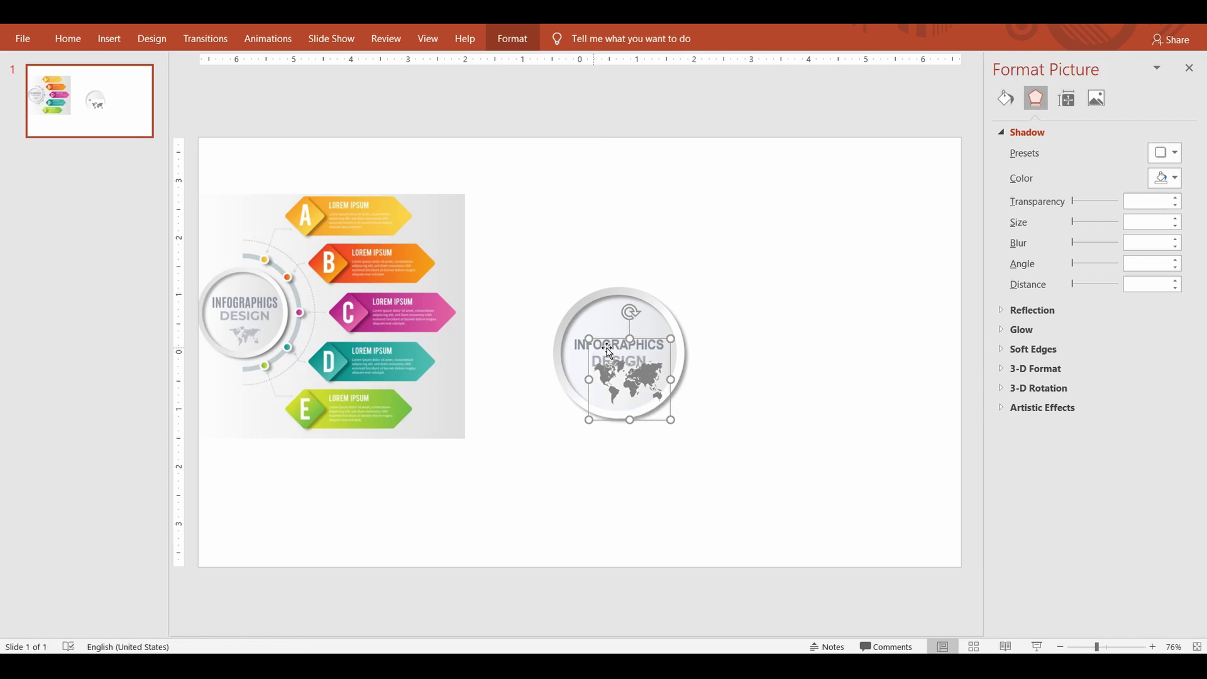
left_click(761, 369)
Shrink the world map to 0.88" by 0.88" and centre it beneath the word DESIGN.
left_click(645, 382)
key("shift+Down")
key("shift+Down")
key("shift+Down")
key("shift+Down")
key("shift+Down")
left_click_drag(641, 380, 631, 389)
Recolor the world map with the light grey variation.
left_click(513, 38)
left_click(131, 82)
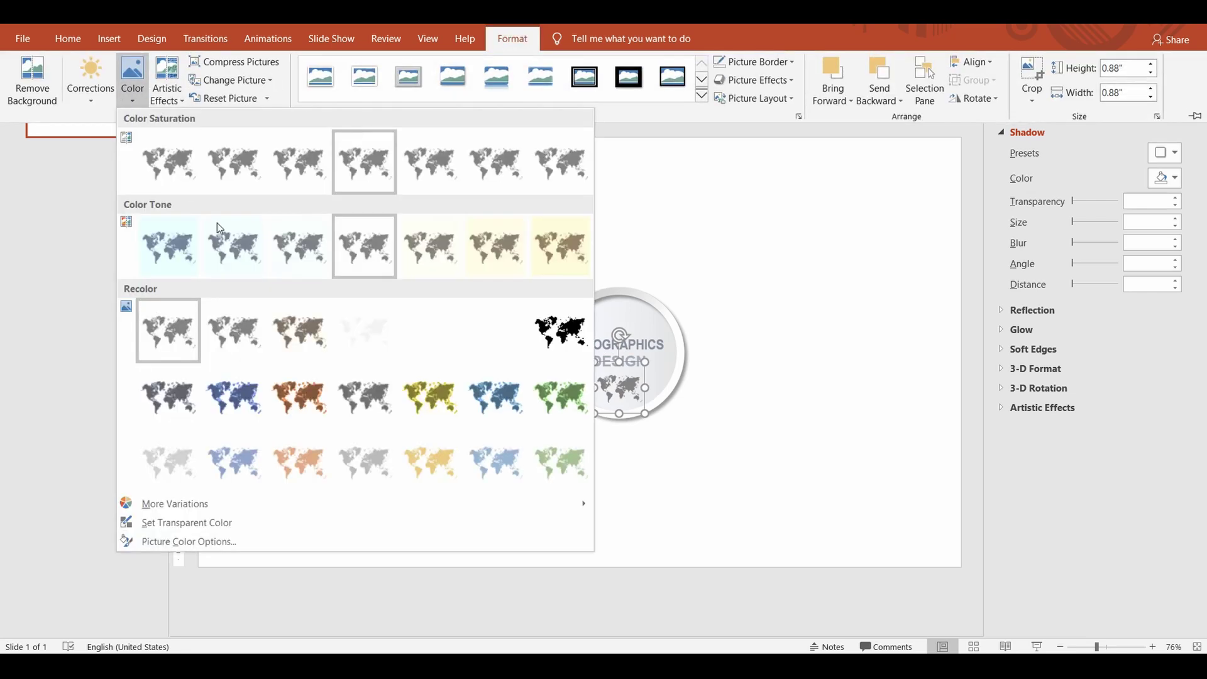
left_click(171, 462)
key("ctrl+F1")
left_click(711, 472)
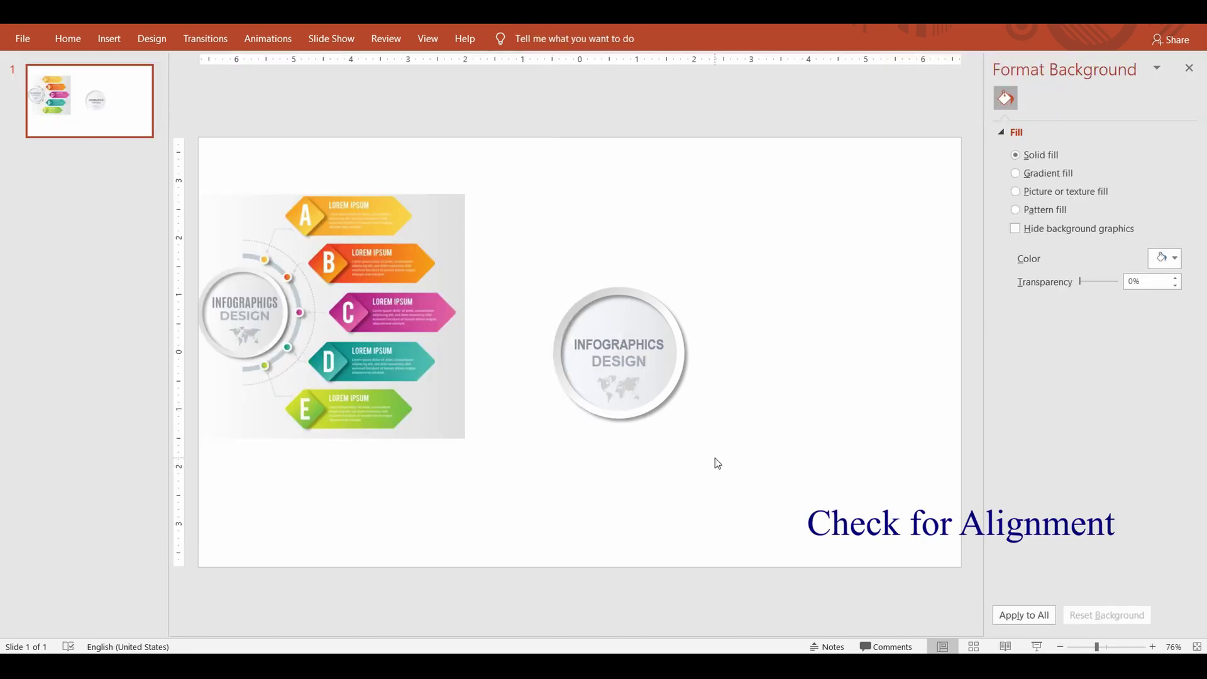
Select the circle, ring, text and world map together and align them with Align Center.
left_click_drag(521, 238, 770, 482)
left_click(575, 38)
left_click(972, 62)
left_click(980, 102)
left_click(734, 316)
Nudge the INFOGRAPHICS DESIGN text slightly upward inside the circle, away from the world map.
left_click(634, 363)
left_click(651, 374)
key("Up")
key("Up")
left_click(734, 428)
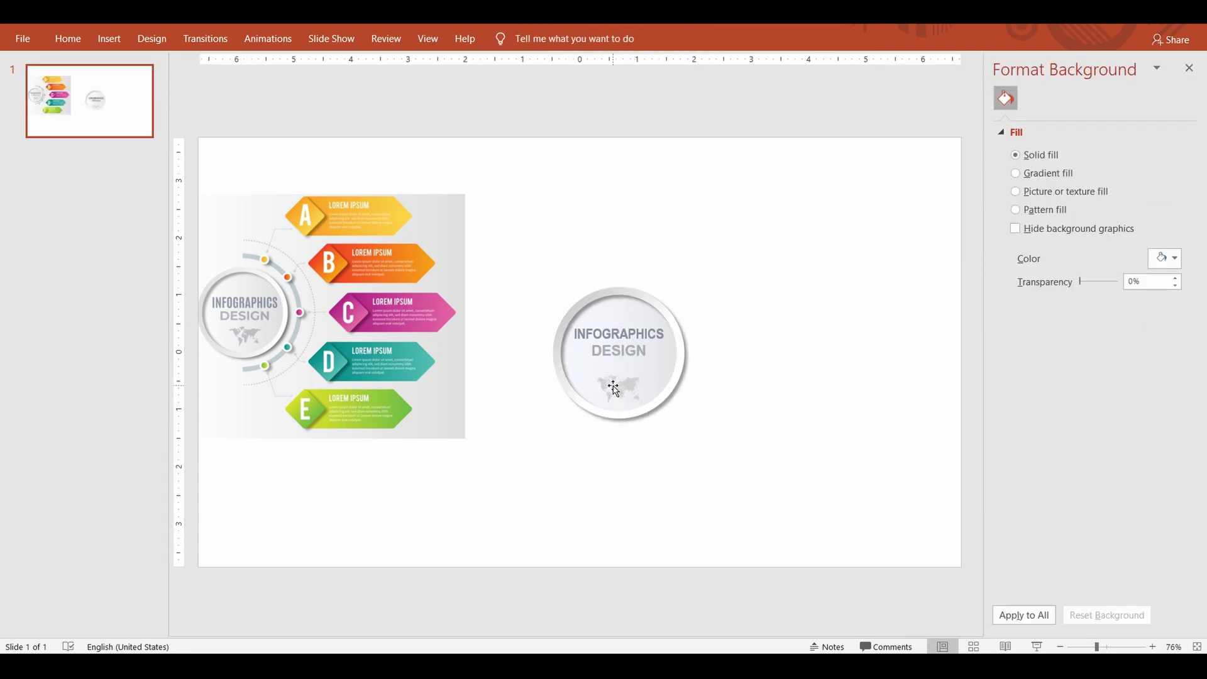
left_click(621, 348)
left_click(675, 336)
left_click_drag(665, 335, 573, 334)
left_click(68, 39)
left_click(341, 93)
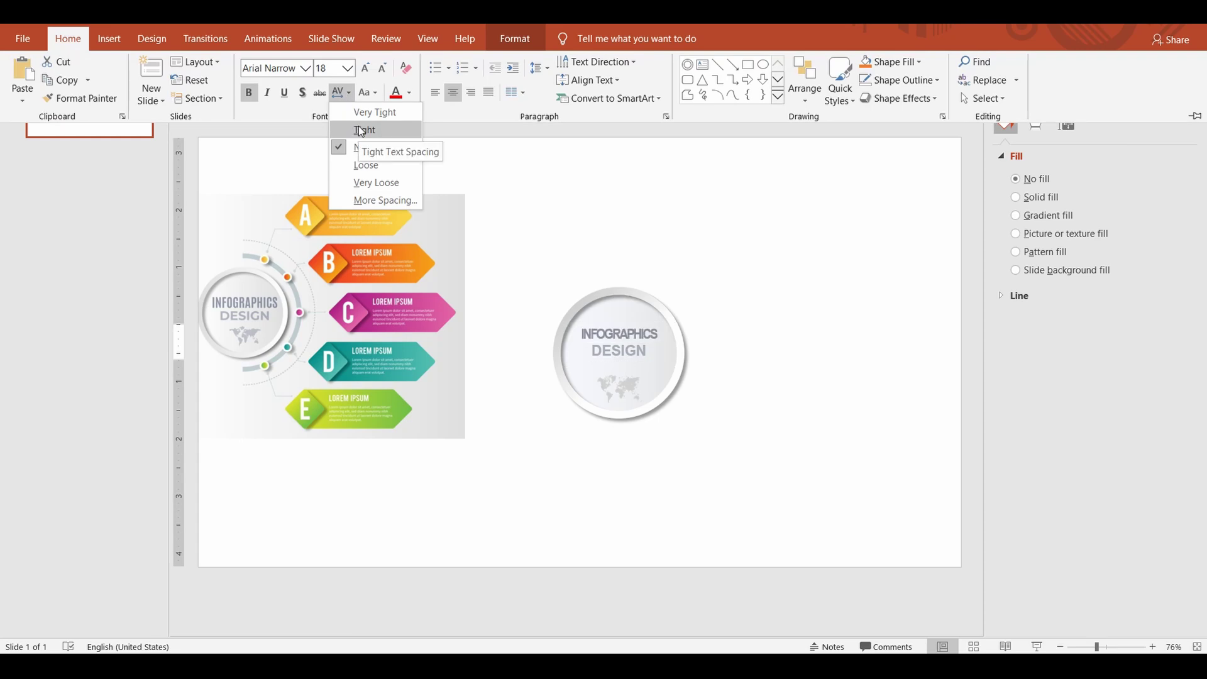
left_click(745, 290)
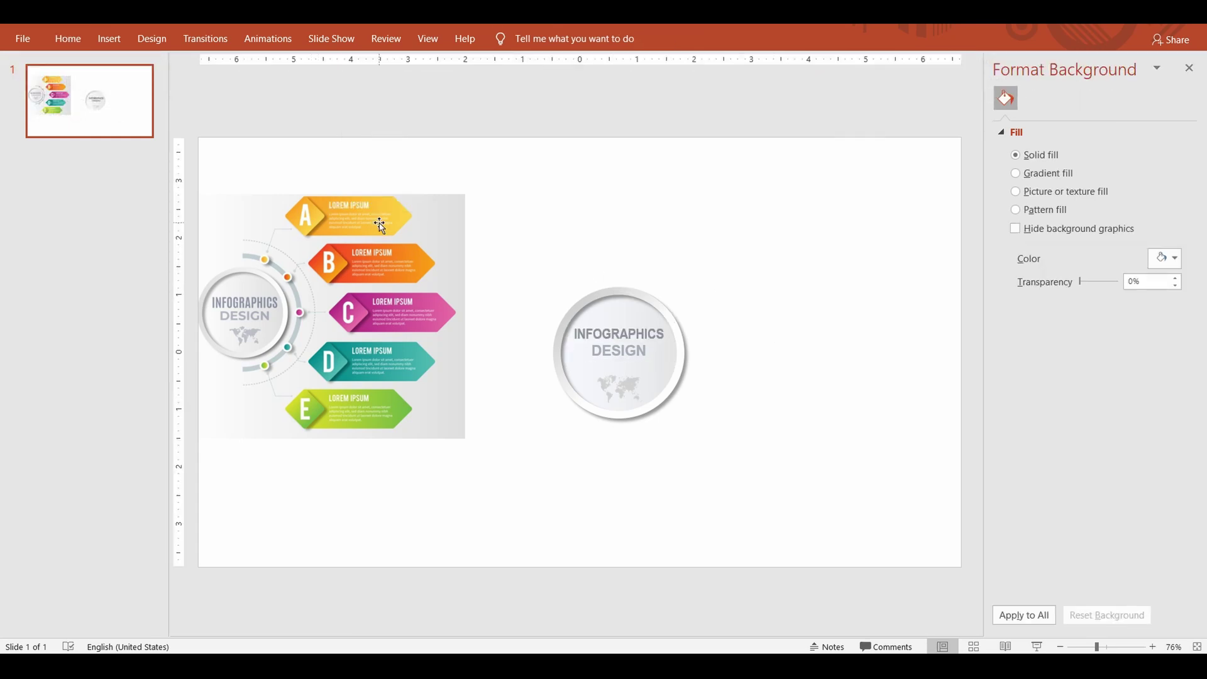
Draw a rounded square about 0.64" in size above and to the right of the circle.
left_click(86, 43)
left_click(778, 96)
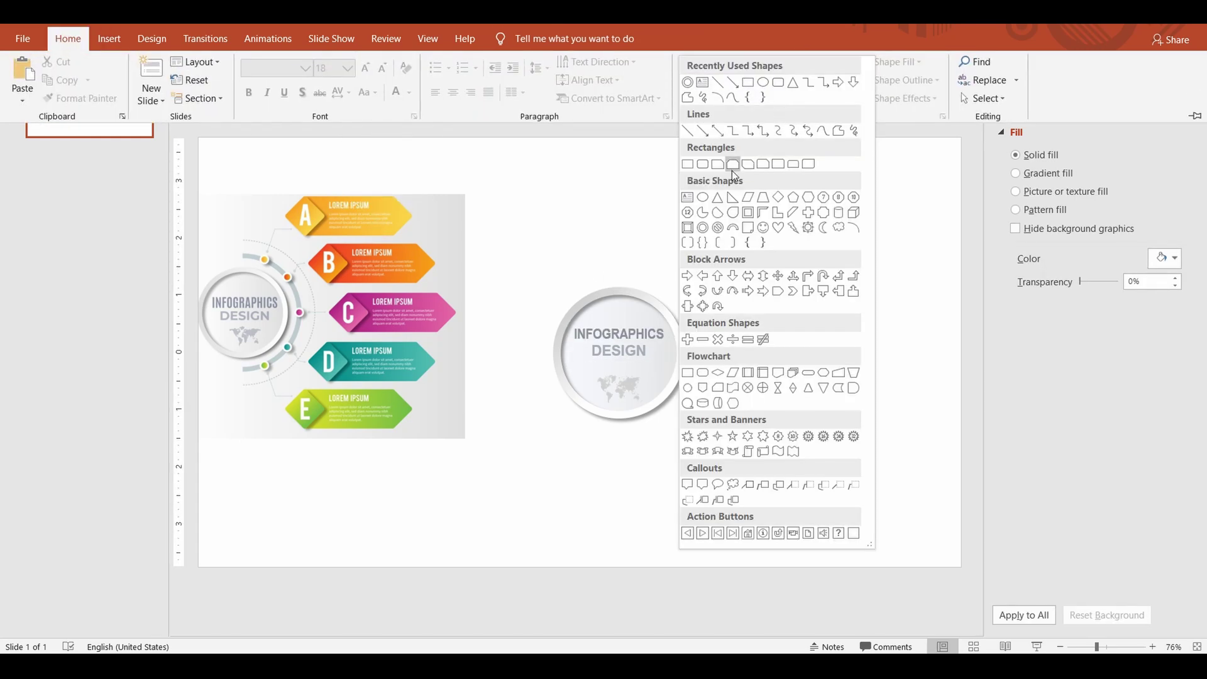
left_click(707, 168)
left_click_drag(728, 251, 766, 289)
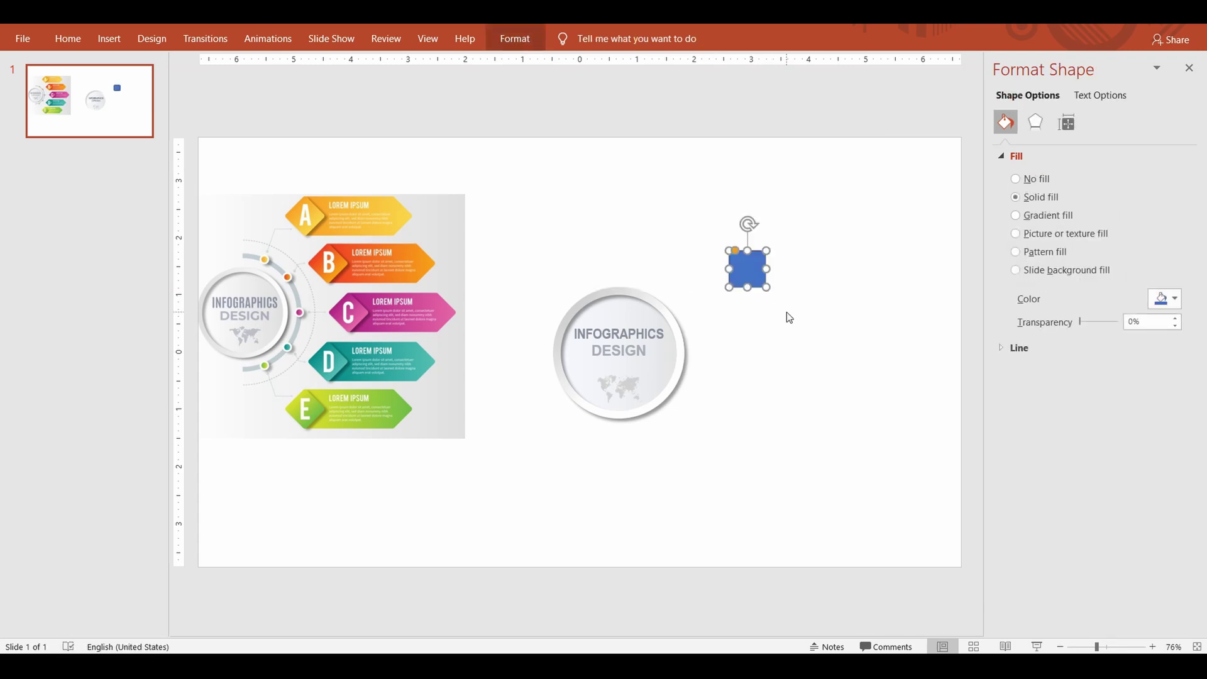
Give the rounded square a gradient fill, remove the extra stop and colour the first stop orange sampled from reference diamond A.
left_click(1016, 215)
left_click(1172, 409)
left_click(1032, 409)
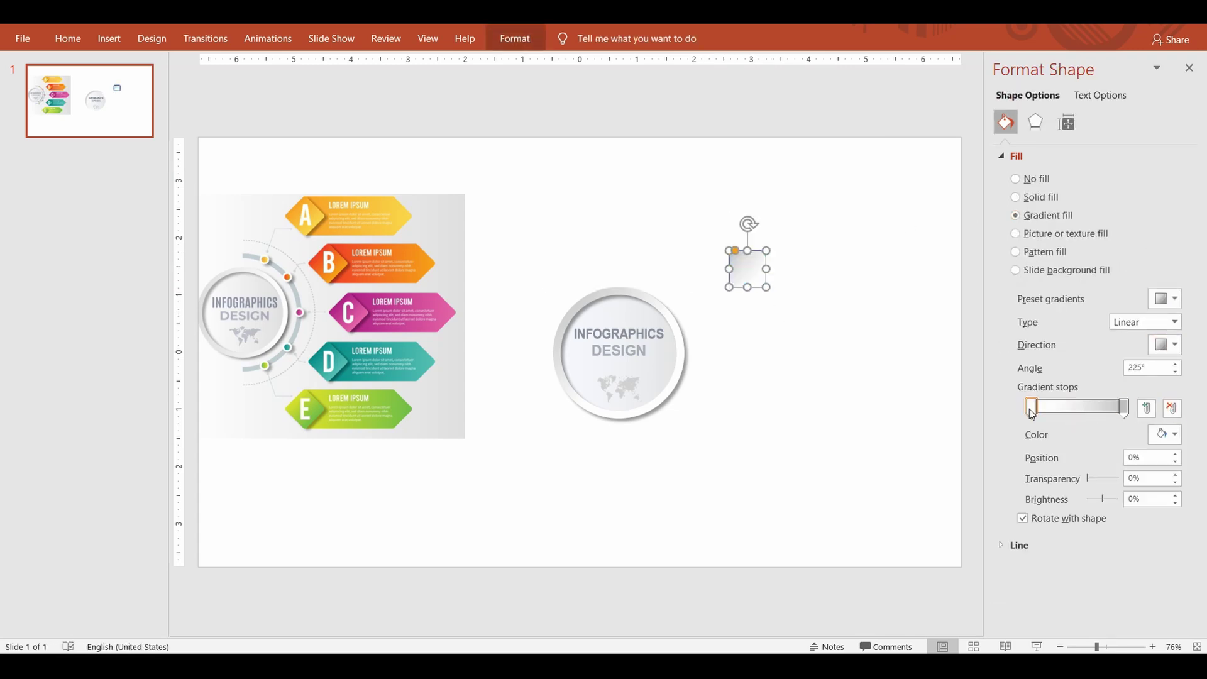
left_click(1168, 435)
left_click(1101, 618)
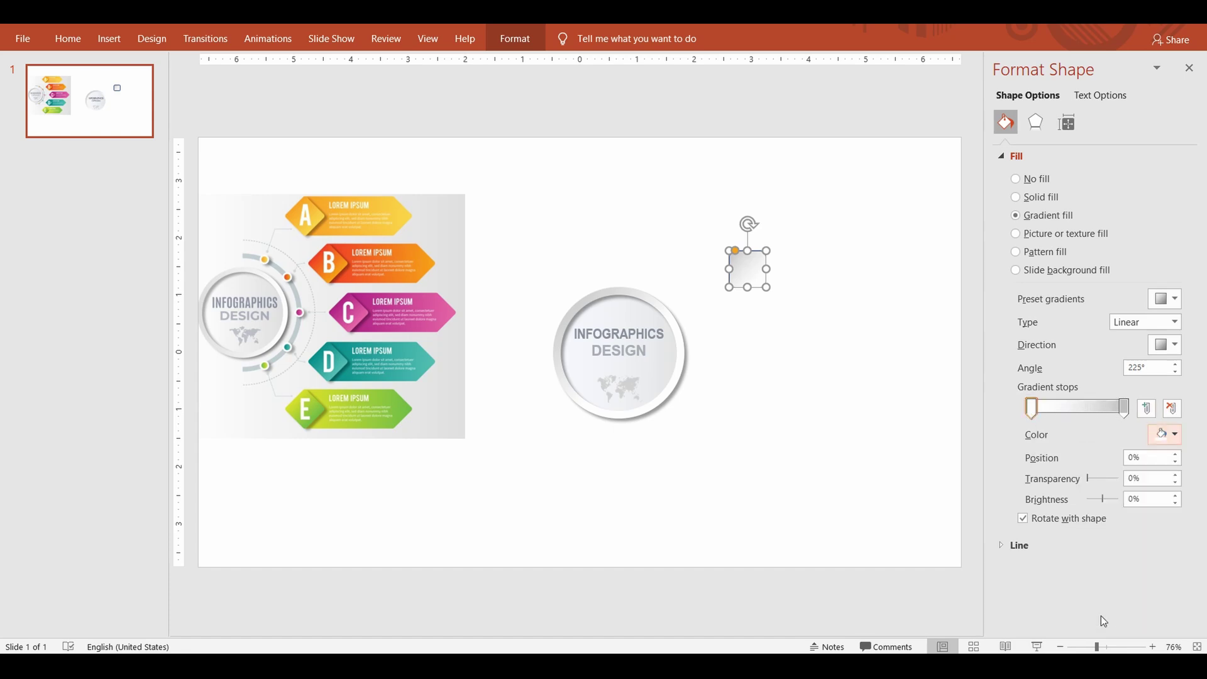
left_click(290, 214)
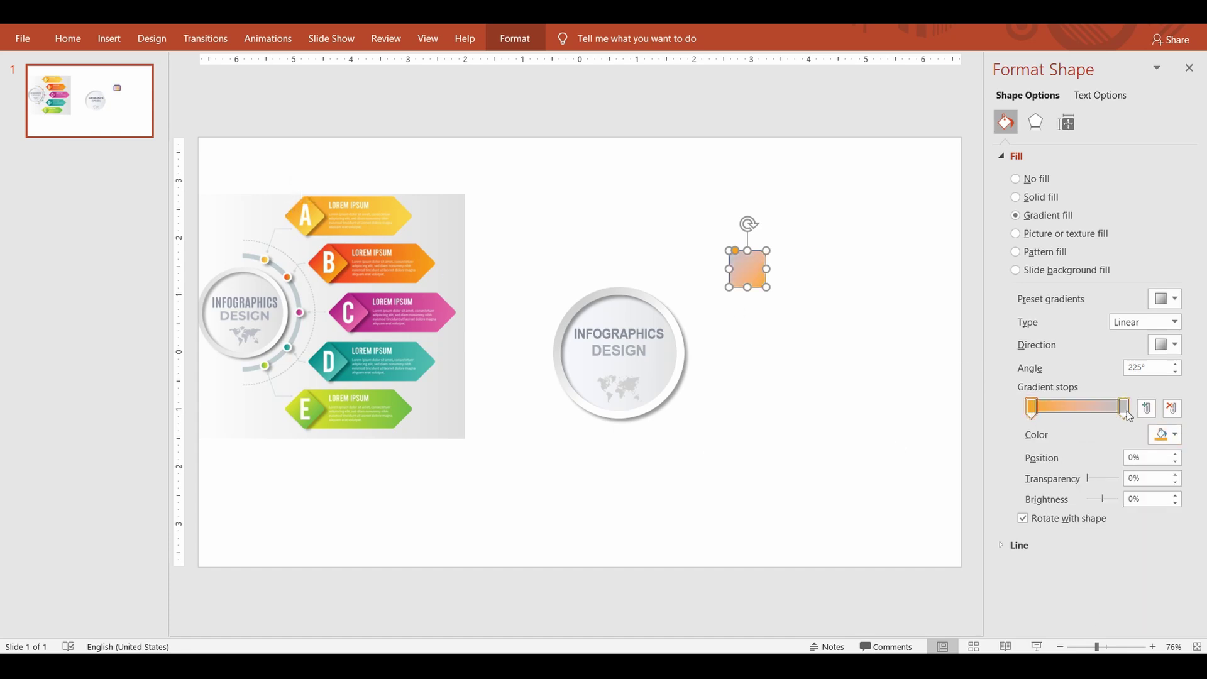
Colour the gradient's end stop yellow sampled from reference diamond A and set the linear direction to 0°.
left_click(1166, 435)
left_click(1112, 619)
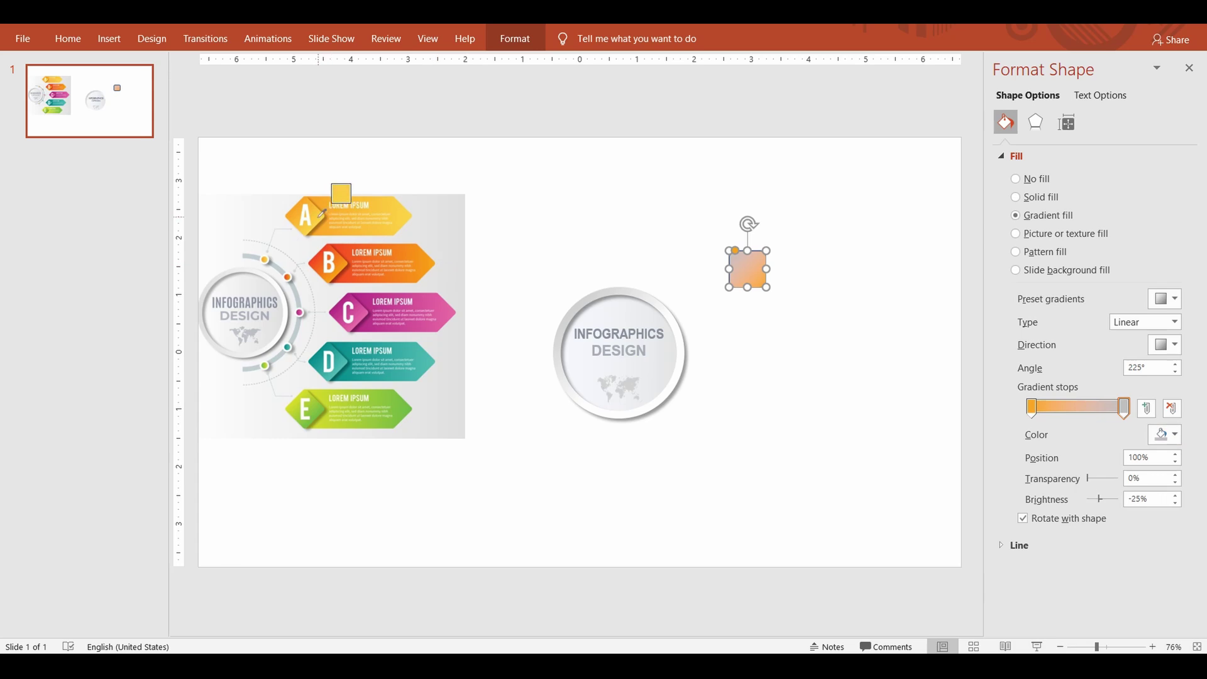
left_click(1165, 345)
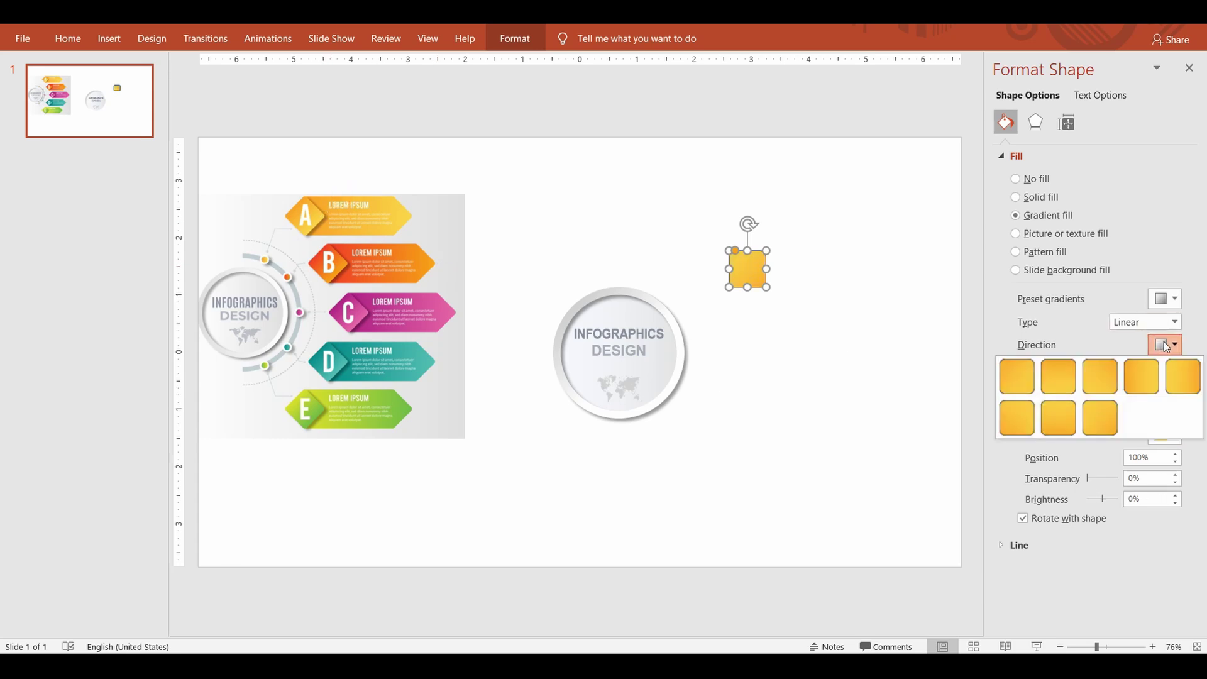
left_click(1153, 375)
left_click(782, 305)
Remove the rounded square's outline and rotate it about 45° so it stands as a diamond.
left_click(748, 269)
left_click(515, 38)
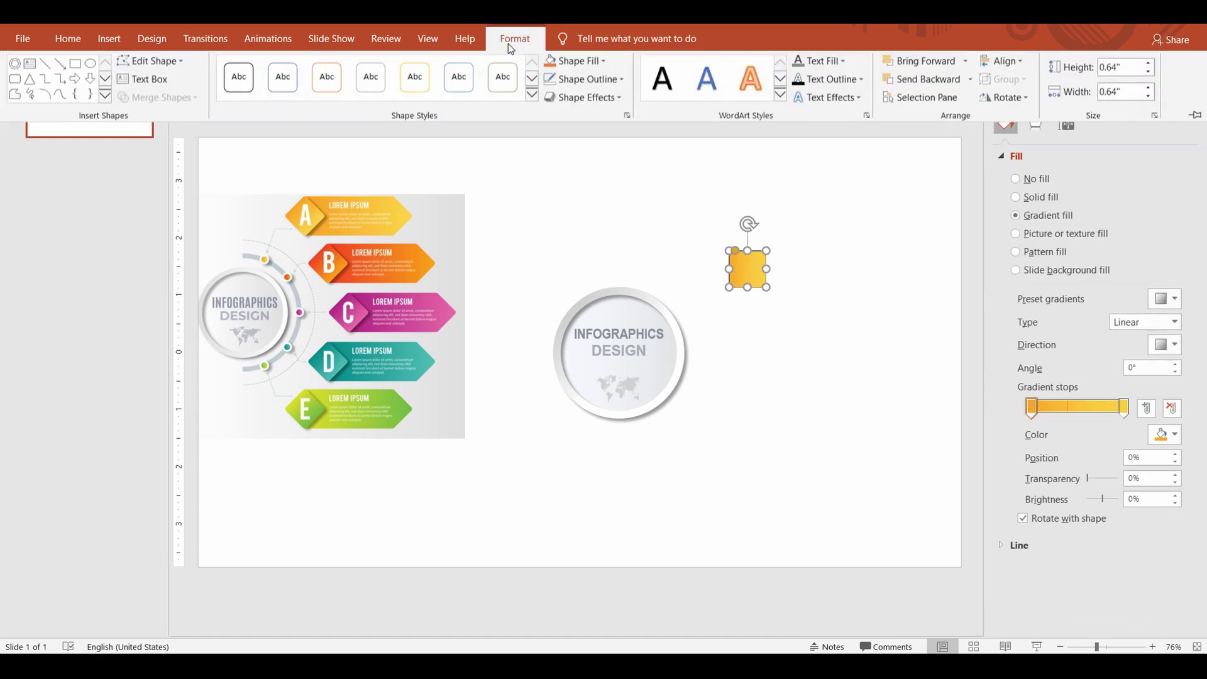
left_click(613, 87)
left_click(602, 253)
left_click(862, 342)
left_click_drag(750, 222, 778, 237)
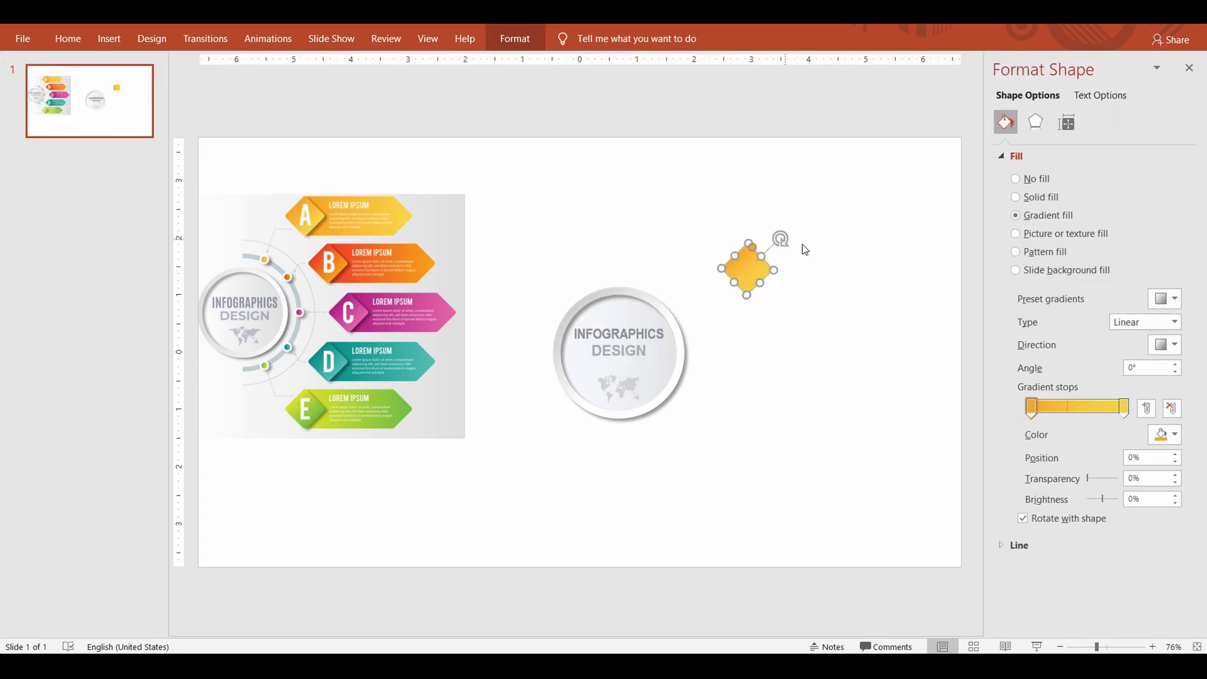
left_click(813, 251)
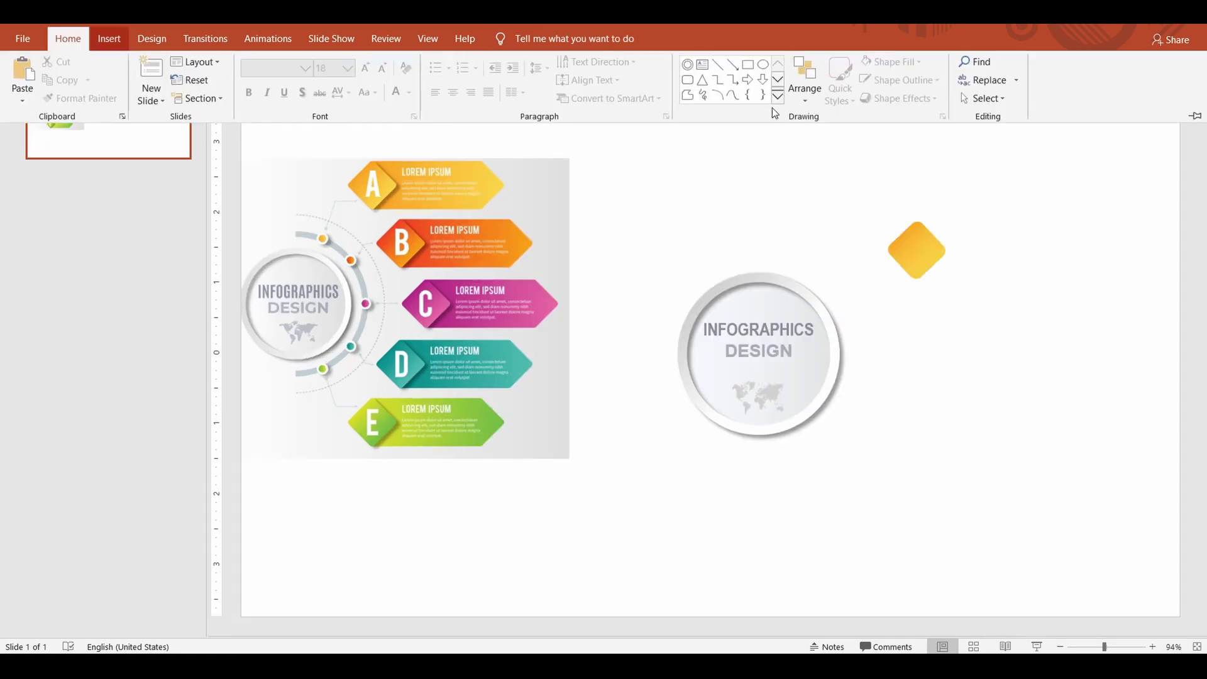
Draw a rectangular bar extending right from the diamond's middle, matching its height, and bring the diamond in front of it.
left_click(747, 64)
mouse_move(920, 227)
left_mouse_down()
mouse_move(1002, 283)
mouse_move(1100, 282)
left_mouse_up()
left_click_drag(1015, 243, 1008, 240)
right_click(900, 242)
left_click(947, 410)
Copy the diamond's gradient formatting onto the rectangular bar with Format Painter.
left_click(65, 43)
left_click(76, 97)
left_click(1011, 267)
Draw a triangle about 0.77" wide and 0.45" high, turned to point right, and fit it against the bar's right end.
left_click(79, 43)
left_click(774, 65)
left_click_drag(1018, 289, 1061, 329)
left_click_drag(1044, 262, 1130, 278)
left_click(1110, 308)
left_click(1094, 261)
left_click(1006, 314)
left_click(1112, 252)
Fill the triangle at the bar's right end with the recently sampled yellow.
left_click(515, 39)
left_click(569, 62)
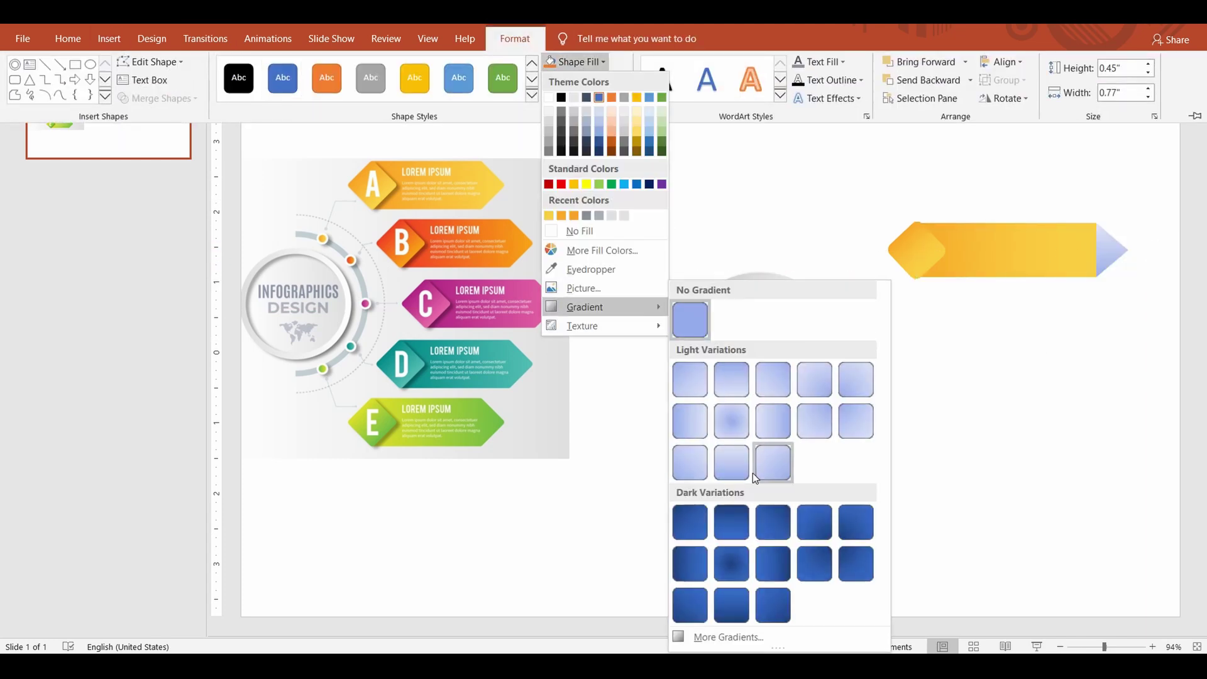
left_click(549, 216)
left_click(942, 438)
Give the diamond an outer shadow offset to the right and set the shadow distance to 5 pt.
left_click(921, 251)
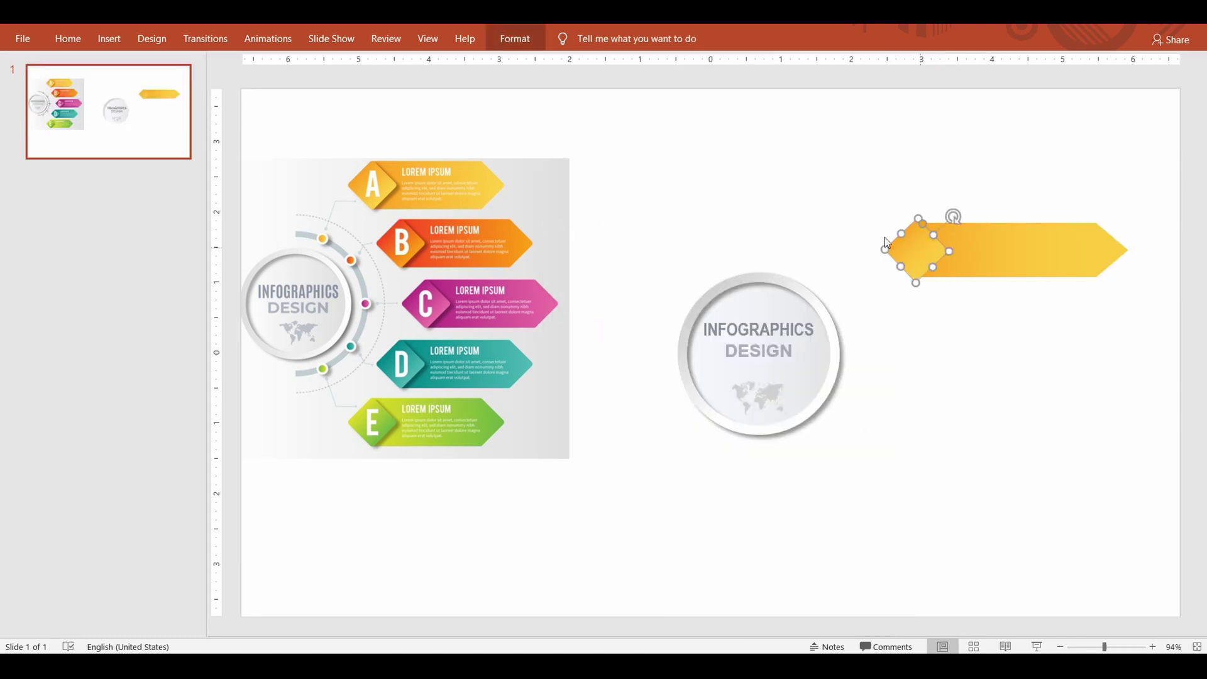
left_click(515, 38)
left_click(583, 98)
mouse_move(630, 171)
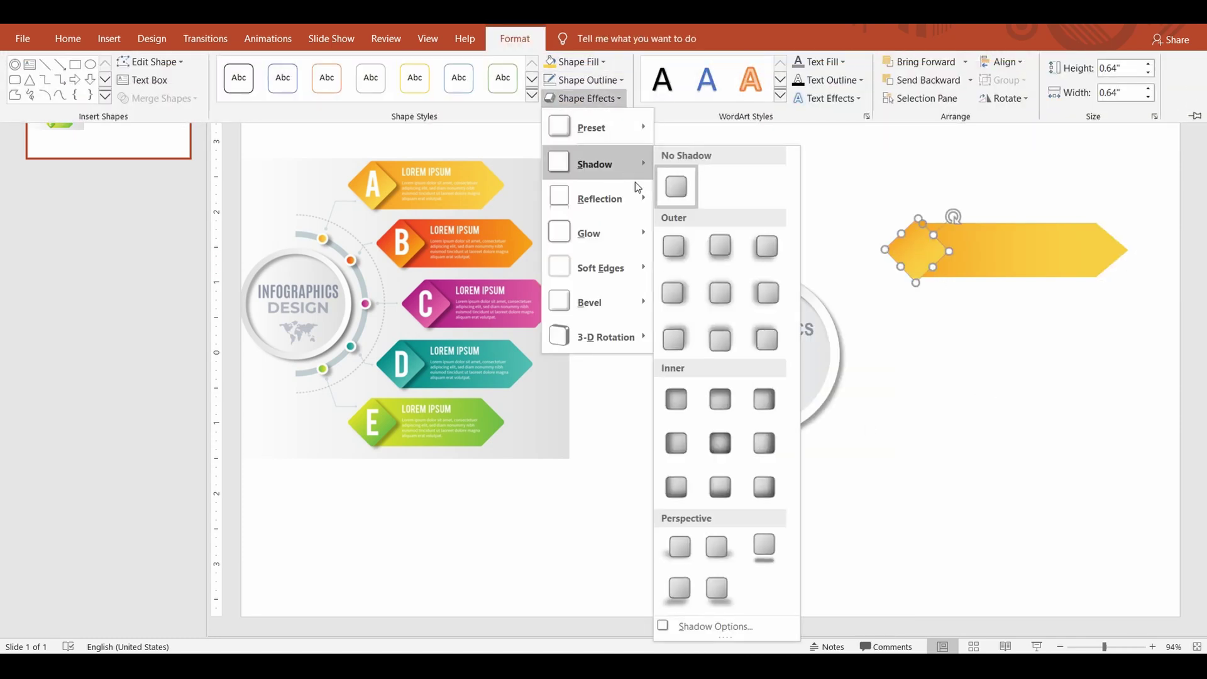
left_click(682, 297)
left_click(583, 98)
mouse_move(623, 162)
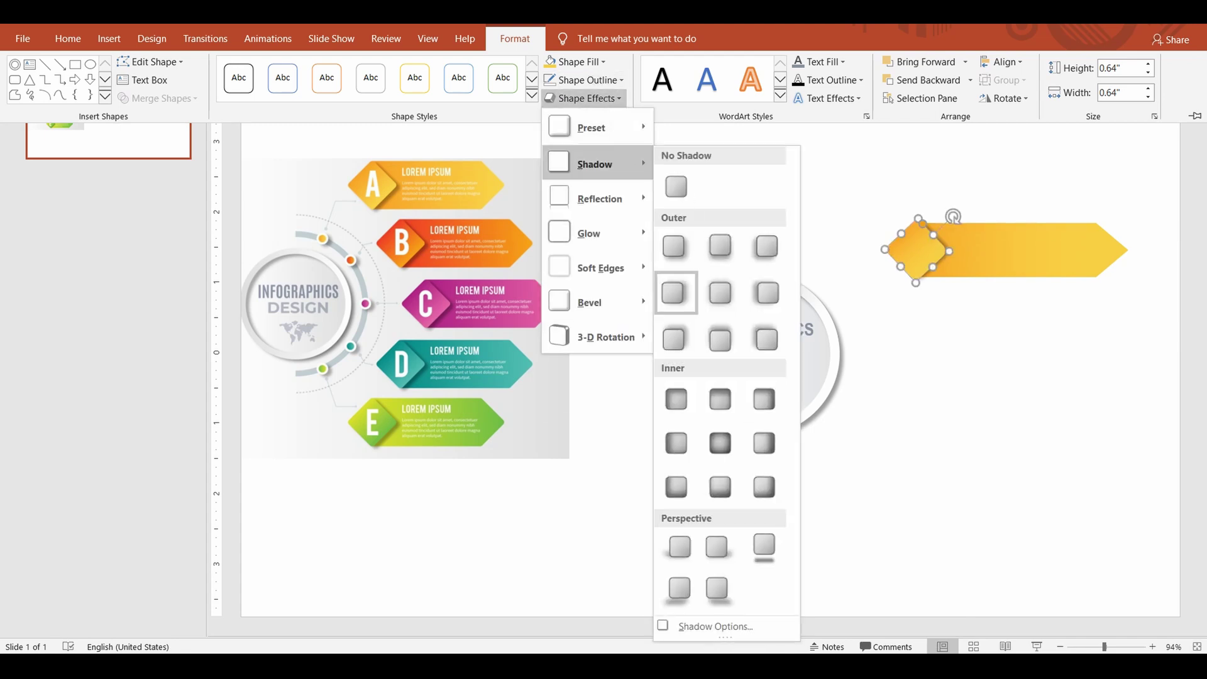
left_click(748, 626)
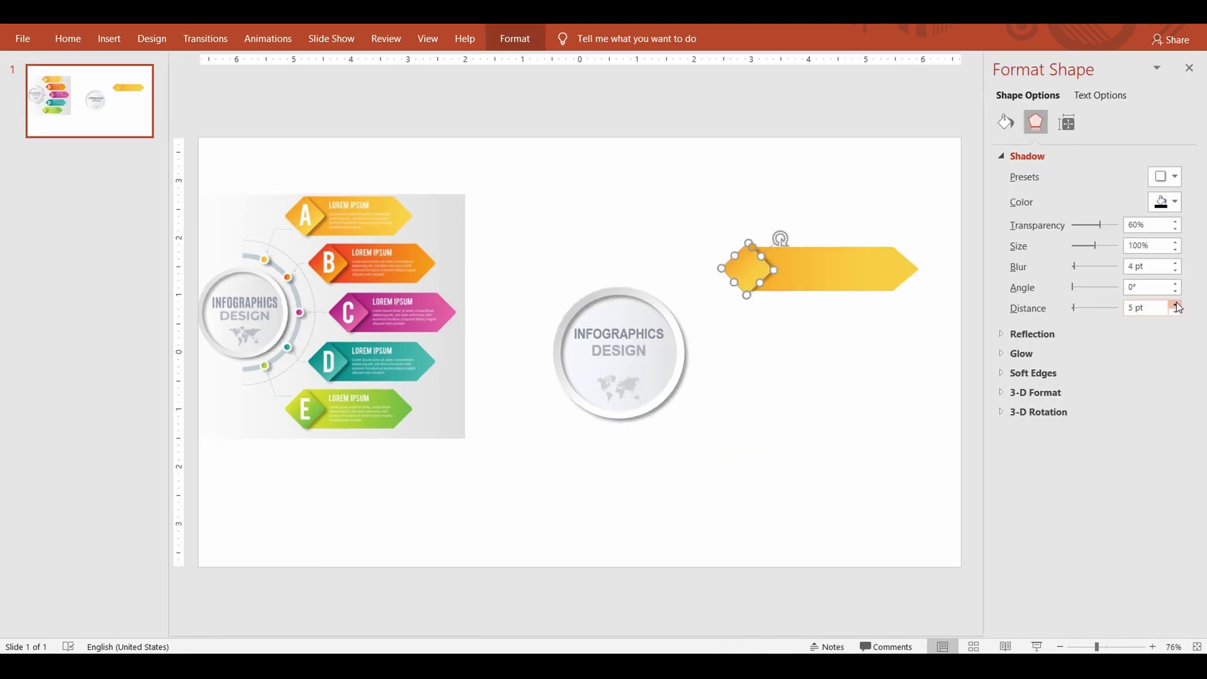
left_click(835, 383)
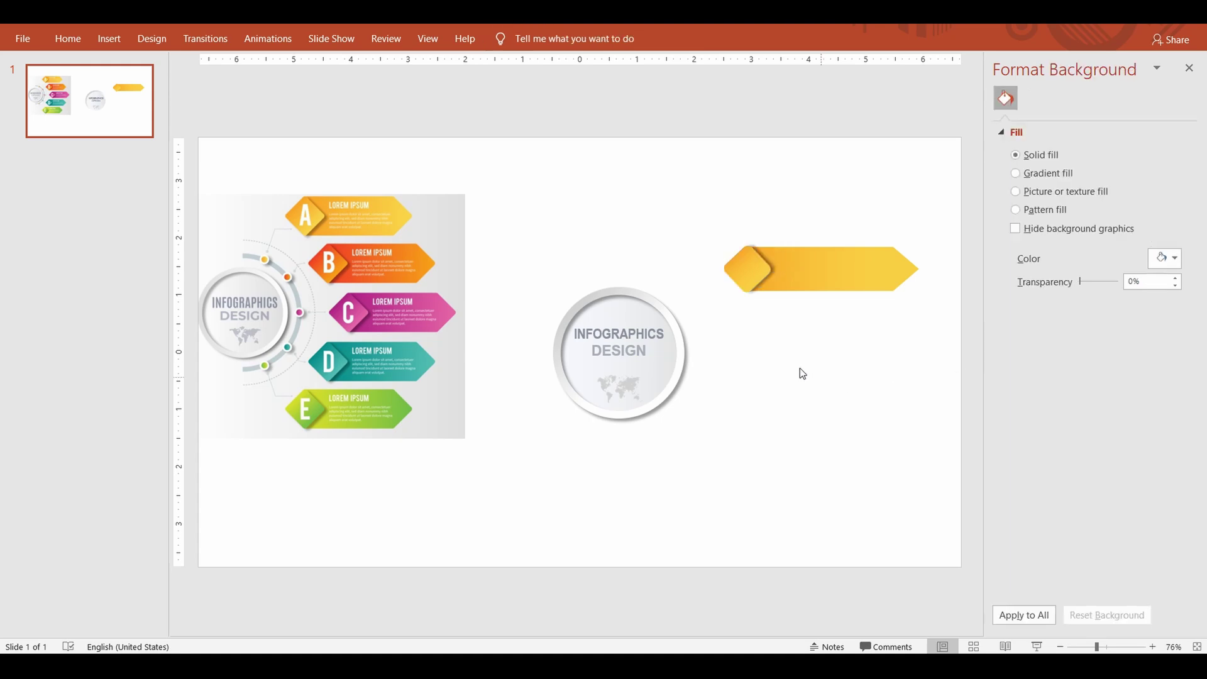
left_click(1189, 68)
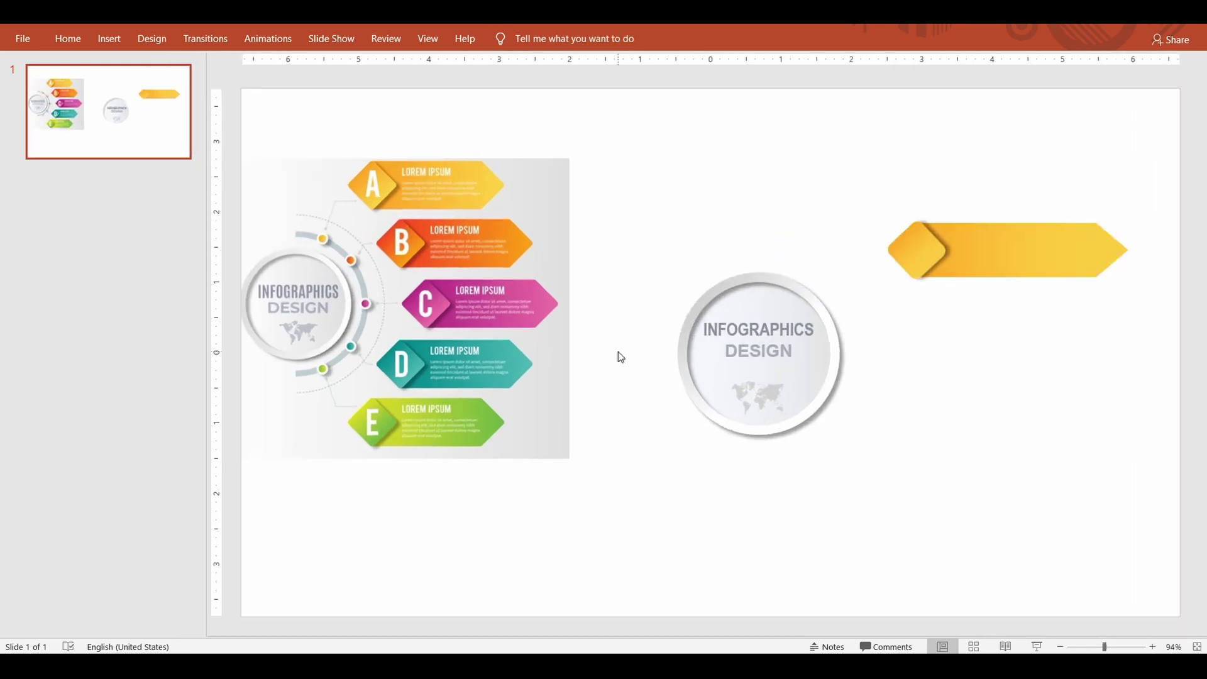
Add a text box containing the letter A beside the yellow banner's diamond.
left_click(67, 39)
left_click(698, 64)
left_click(841, 215)
type("A")
left_click(866, 220)
left_click(515, 39)
left_click(780, 96)
left_click(613, 135)
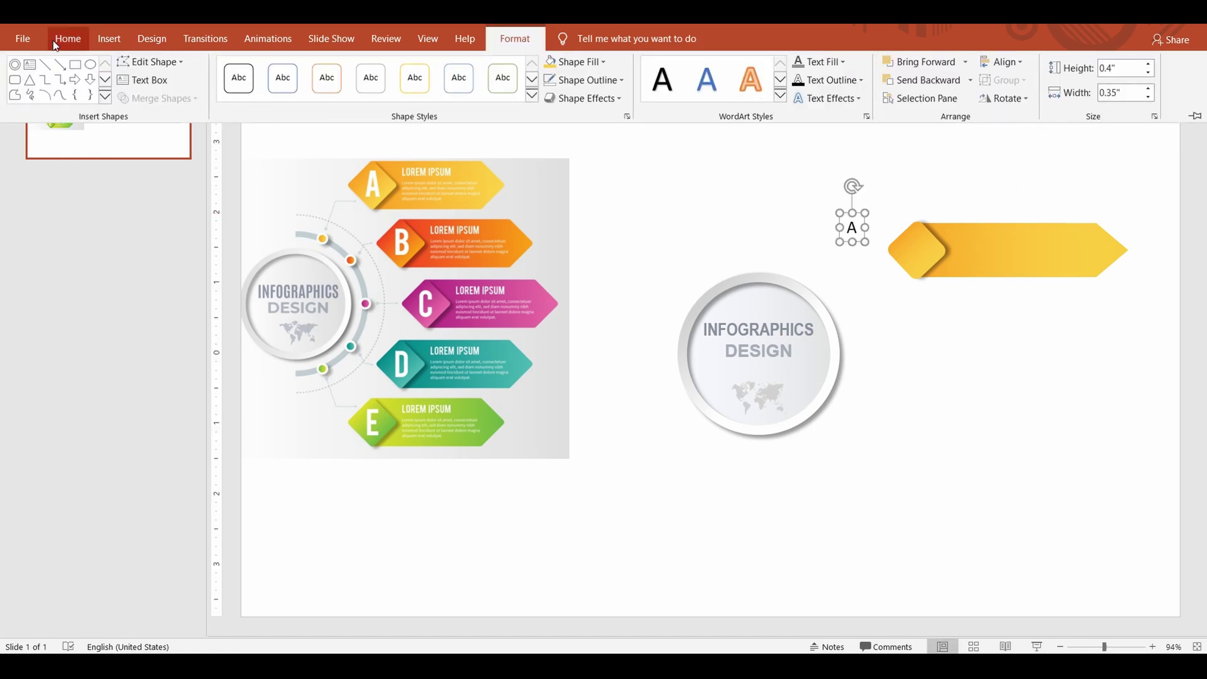
Make the letter A white and bold, and move it onto the yellow banner's diamond.
left_click(67, 39)
left_click(825, 231)
left_click(848, 228)
type("`")
left_click(69, 38)
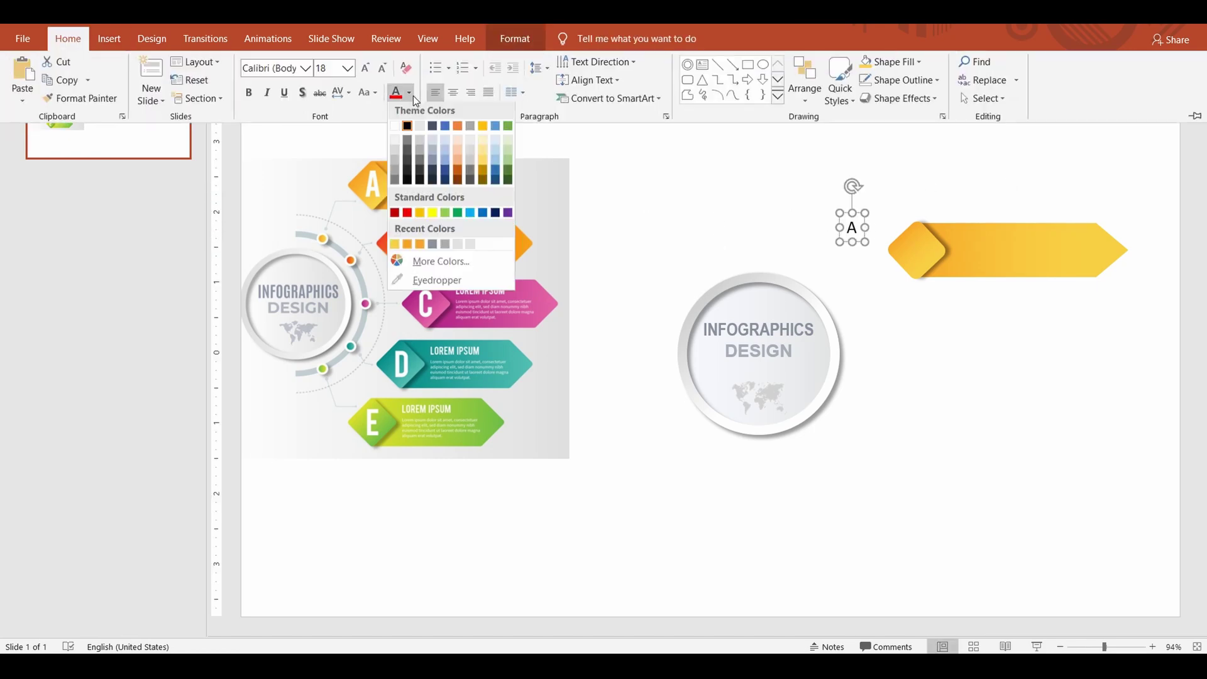
left_click_drag(852, 227, 918, 249)
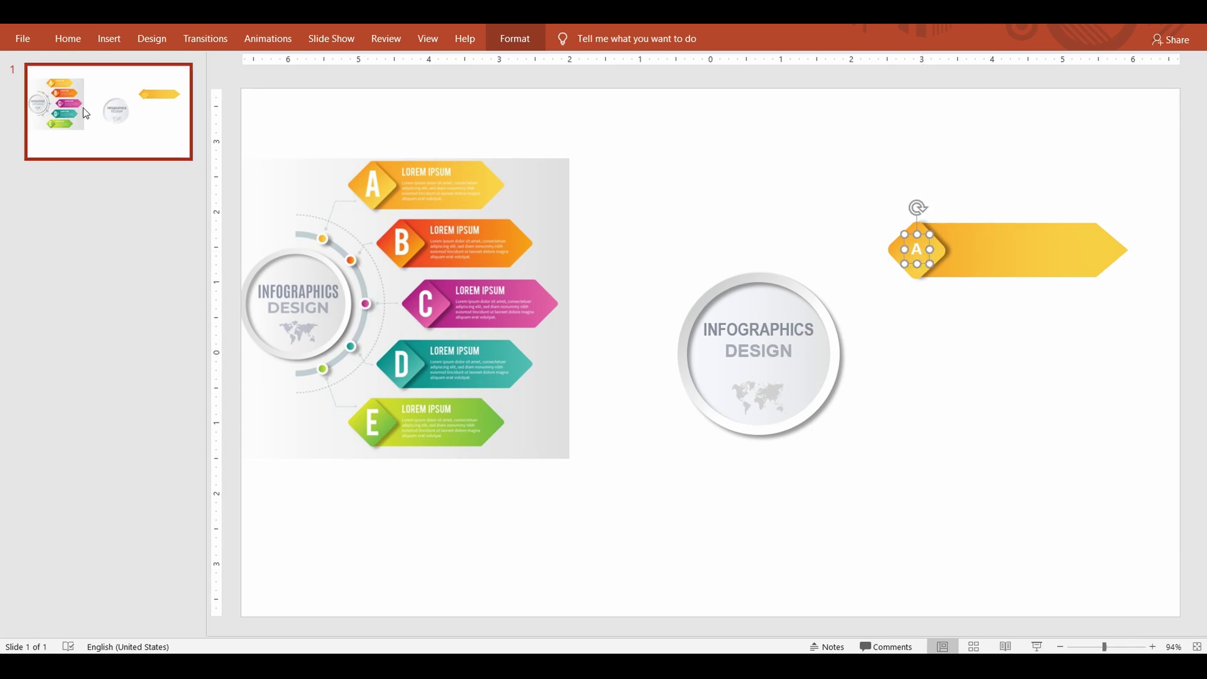
Set the letter A to 36 pt Agency FB and centre it on the diamond.
left_click(68, 38)
left_click(306, 68)
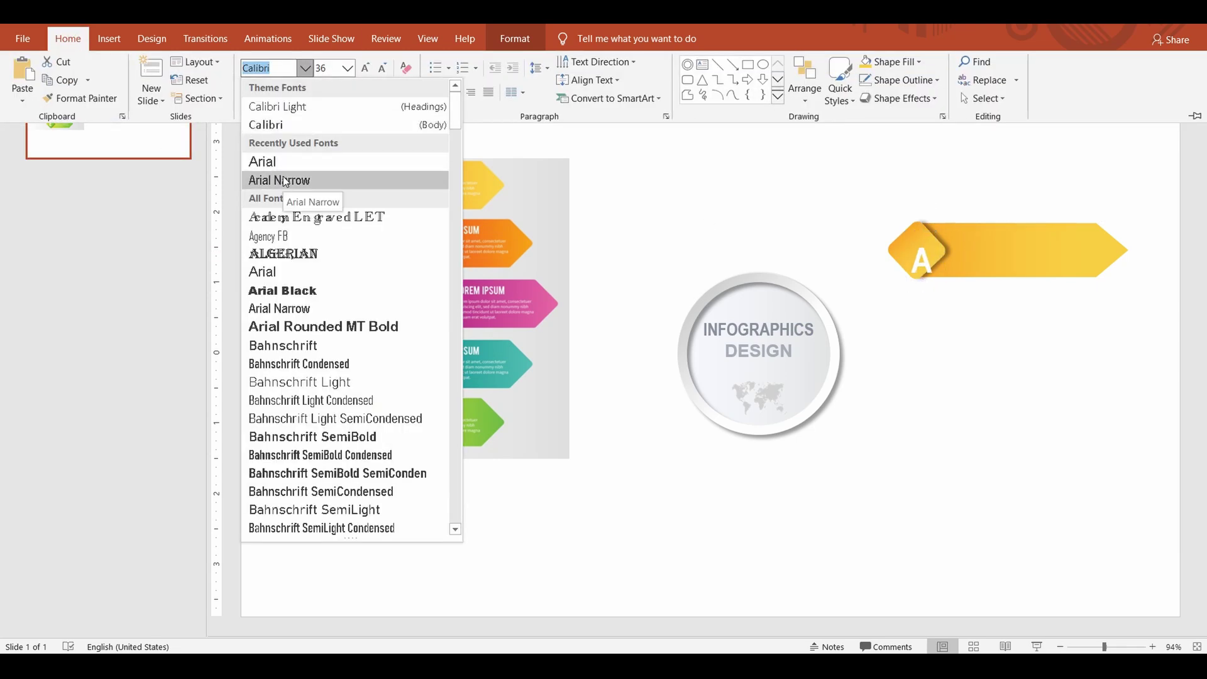
left_click(293, 237)
left_click_drag(930, 277, 937, 271)
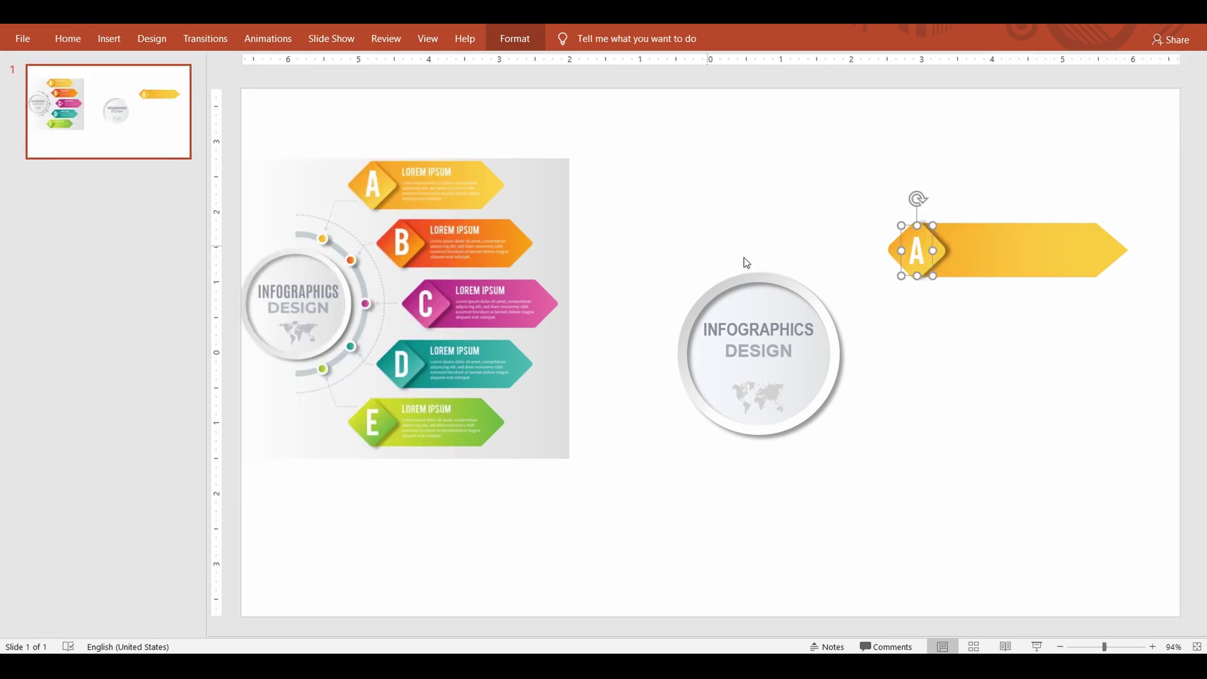
left_click(764, 214)
Copy the complete A banner, place the copy directly below it, and change the copy's letter to B.
left_click_drag(842, 190, 1160, 309)
key("ctrl+c")
key("ctrl+v")
left_click_drag(1048, 273, 1037, 358)
left_click(916, 344)
left_click_drag(917, 345, 1007, 328)
key("BackSpace")
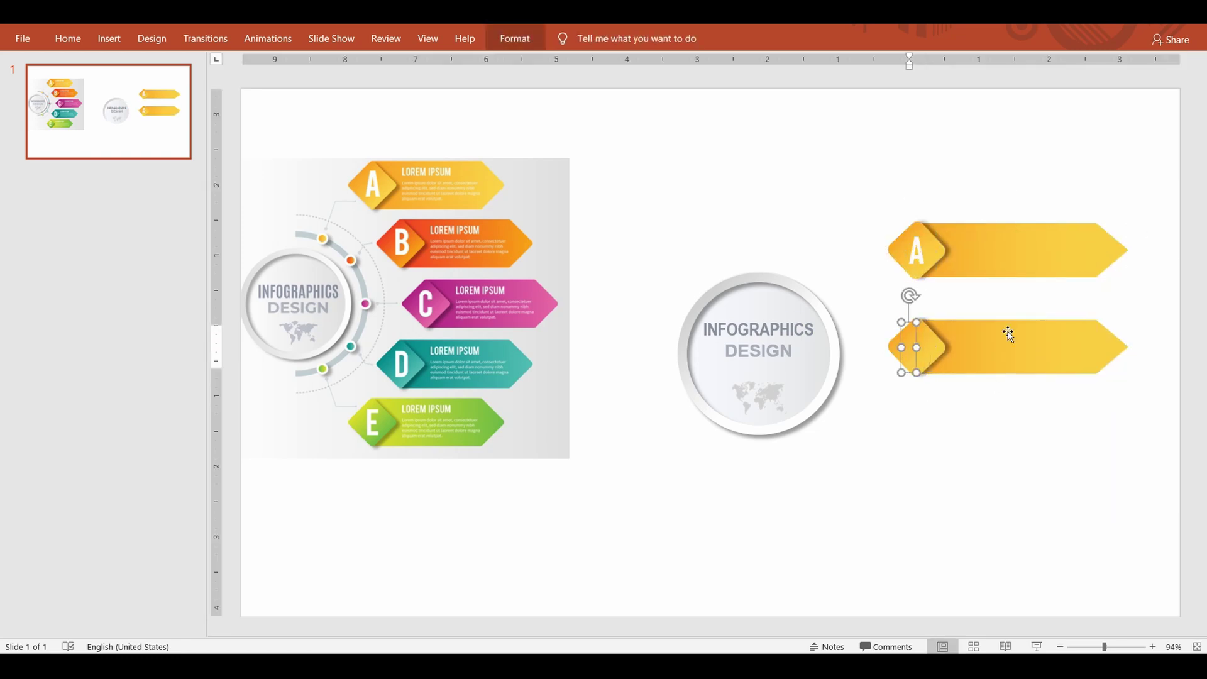
type("B")
left_click(948, 410)
Set the start of the B diamond's gradient to the red-orange sampled from the reference B banner, and select its end stop.
left_click(936, 356)
left_click(533, 45)
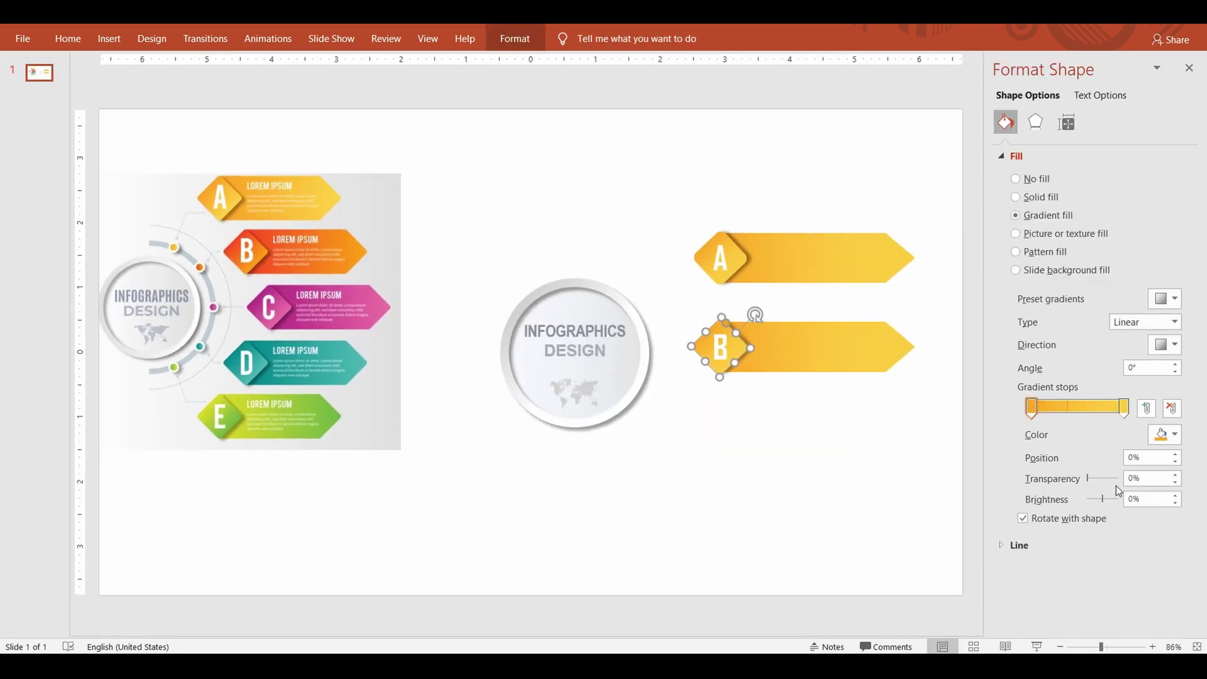
left_click(1171, 434)
left_click(1101, 555)
left_click(1092, 410)
left_click_drag(1092, 414, 1075, 413)
left_click(1124, 410)
left_click(1171, 434)
left_click(1116, 618)
left_click(275, 253)
left_click(799, 449)
key("ctrl+z")
Set the end stop of the B diamond's gradient to the orange sampled from the reference B diamond.
left_click(1171, 434)
left_click(1116, 618)
left_click(264, 253)
left_click(764, 409)
Recolour the B banner's bar gradient from red-orange to orange, sampling both colours from the reference B banner.
left_click(734, 356)
left_click(793, 354)
left_click(1171, 435)
left_click(1116, 618)
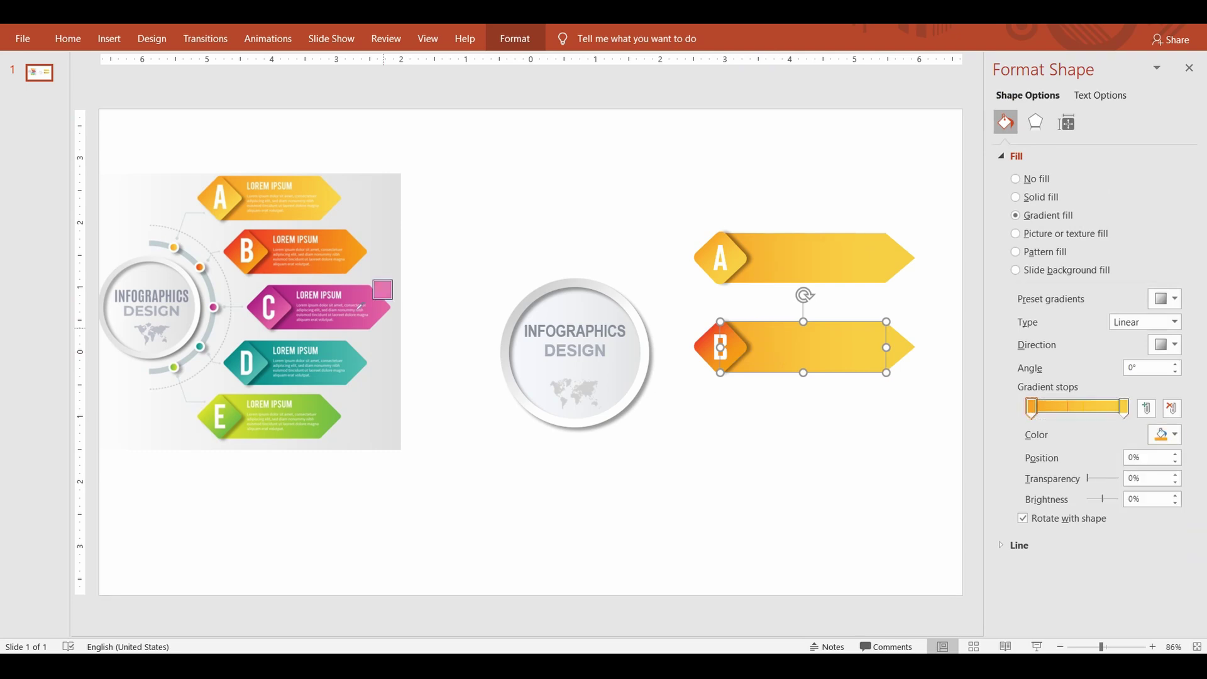
left_click(256, 237)
left_click(1124, 410)
left_click(1171, 434)
left_click(1116, 618)
left_click(363, 250)
Fill the B banner's triangular tip with the orange sampled from the reference B banner's tip.
left_click(892, 346)
left_click(1171, 299)
left_click(1116, 482)
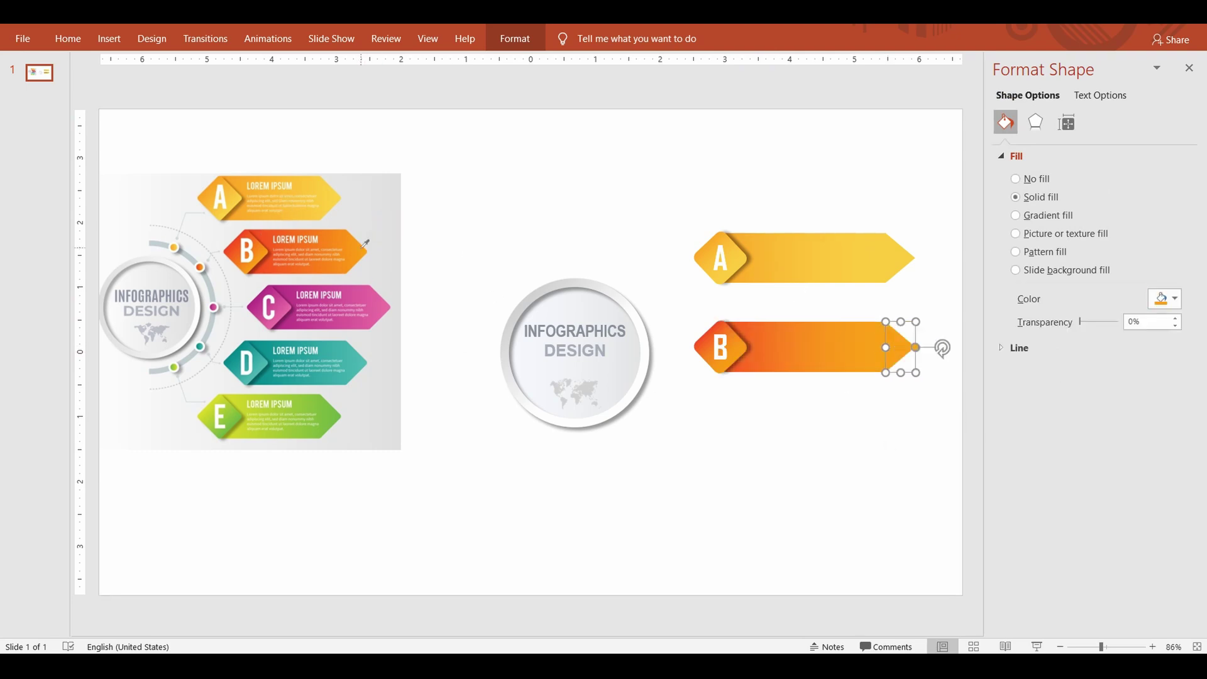
left_click(362, 249)
Copy the complete B banner, place the copy directly below it, and change the copy's letter to C.
left_click_drag(670, 296, 949, 387)
key("ctrl+c")
key("ctrl+v")
left_click_drag(821, 359, 805, 432)
left_click(780, 497)
left_click(723, 437)
key("BackSpace")
type("C")
left_click(719, 528)
Recolour the C diamond's gradient from magenta to pink, sampling both colours from the reference C diamond.
left_click(720, 434)
left_click(1171, 434)
left_click(1107, 619)
left_click(1124, 410)
left_click(1171, 435)
left_click(1116, 618)
left_click(288, 307)
Apply the recently sampled magenta-to-pink gradient to the C banner's bar and fill its triangular tip with the same pink.
left_click(787, 433)
left_click(1032, 409)
left_click(1171, 434)
left_click(1098, 590)
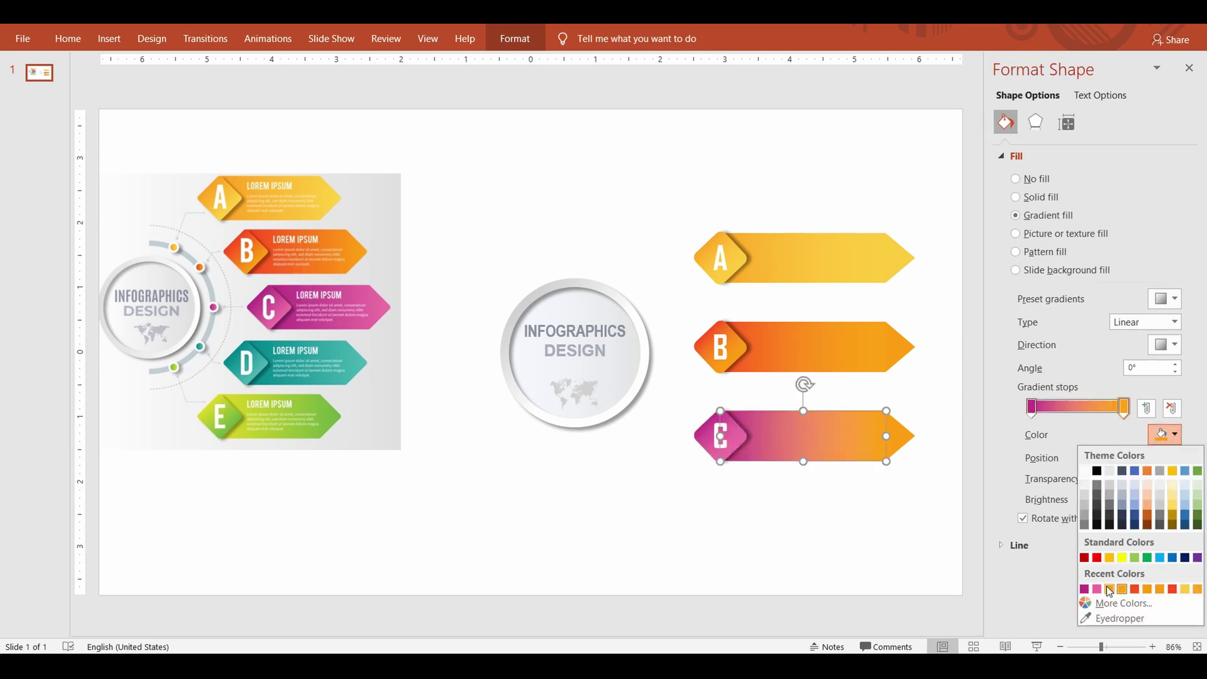
left_click(1098, 590)
left_click(900, 436)
left_click(1174, 300)
left_click(1085, 454)
Copy the complete C banner, place the copy below it, and shift all four banners upward on the slide.
left_click_drag(671, 403, 949, 477)
key("ctrl+c")
key("ctrl+v")
left_click_drag(820, 449, 805, 519)
left_click_drag(685, 217, 937, 563)
left_click_drag(894, 523, 899, 439)
Change the letter on the lowest banner to D.
left_click(811, 509)
double_click(725, 438)
type("D")
left_click(729, 522)
Recolour the D diamond's gradient from dark teal to light teal, sampling both colours from the reference D diamond.
left_click(743, 437)
left_click(1171, 435)
left_click(1116, 618)
left_click(244, 347)
left_click(1123, 410)
left_click(1171, 435)
left_click(1110, 618)
left_click(265, 366)
Apply the sampled dark-to-light teal gradient to the D banner's bar and fill its triangular tip with light teal.
left_click(805, 446)
left_click(1097, 589)
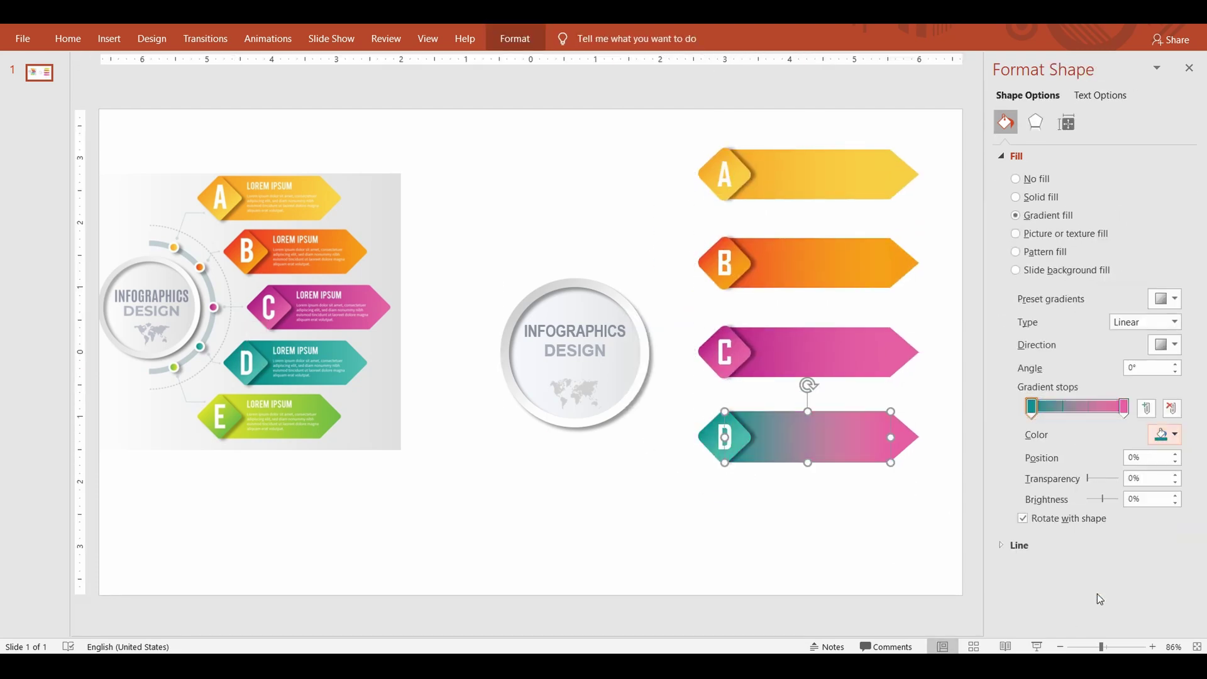
left_click(715, 534)
Duplicate the complete D banner below it and change the copy's letter to E.
left_click_drag(688, 478, 935, 391)
key("ctrl+d")
double_click(725, 526)
type("E")
Recolour the E diamond's gradient from yellow-green to green, sampling both colours from the reference E diamond.
left_click(742, 526)
left_click(1173, 434)
left_click(1116, 618)
left_click(210, 406)
left_click(1124, 410)
left_click(1170, 434)
left_click(1120, 618)
left_click(238, 418)
Apply the sampled yellow-green to green gradient to the E banner's bar and fill its triangular tip with green.
left_click(792, 512)
left_click(1031, 409)
left_click(1172, 434)
left_click(1097, 590)
left_click(1123, 410)
left_click(1172, 435)
left_click(1097, 590)
left_click(630, 557)
Move the central circle with its title and world map about half an inch to the left.
left_click_drag(466, 249, 687, 453)
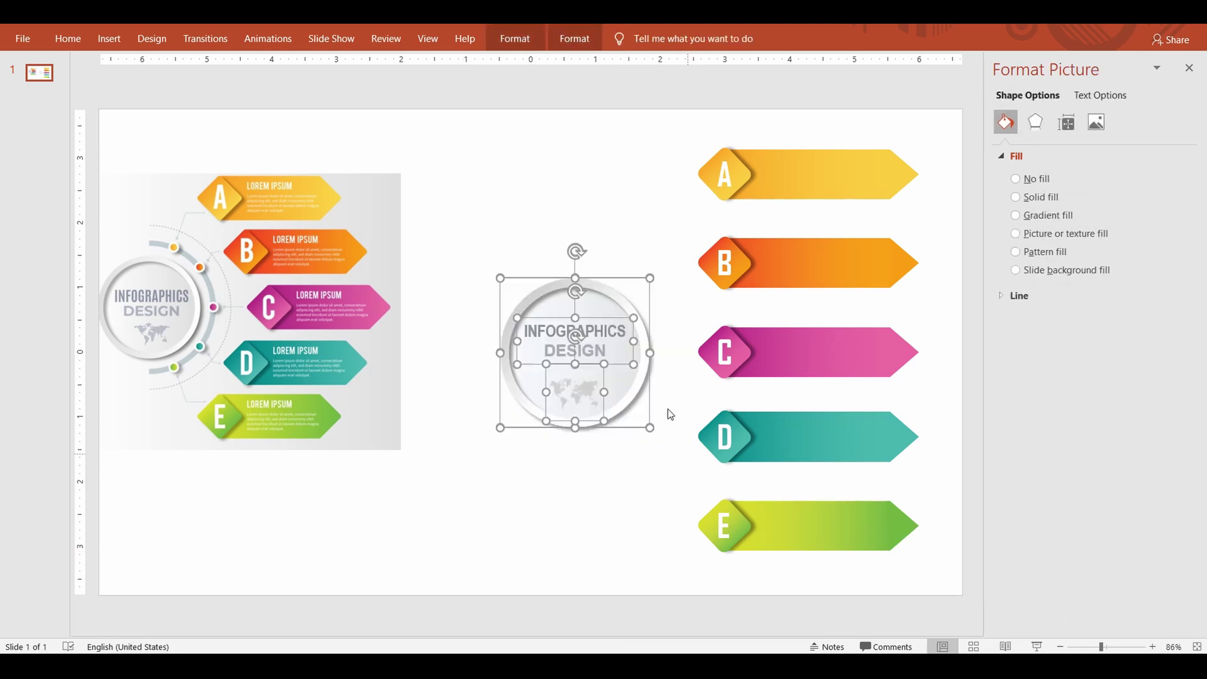
left_click_drag(642, 374, 606, 369)
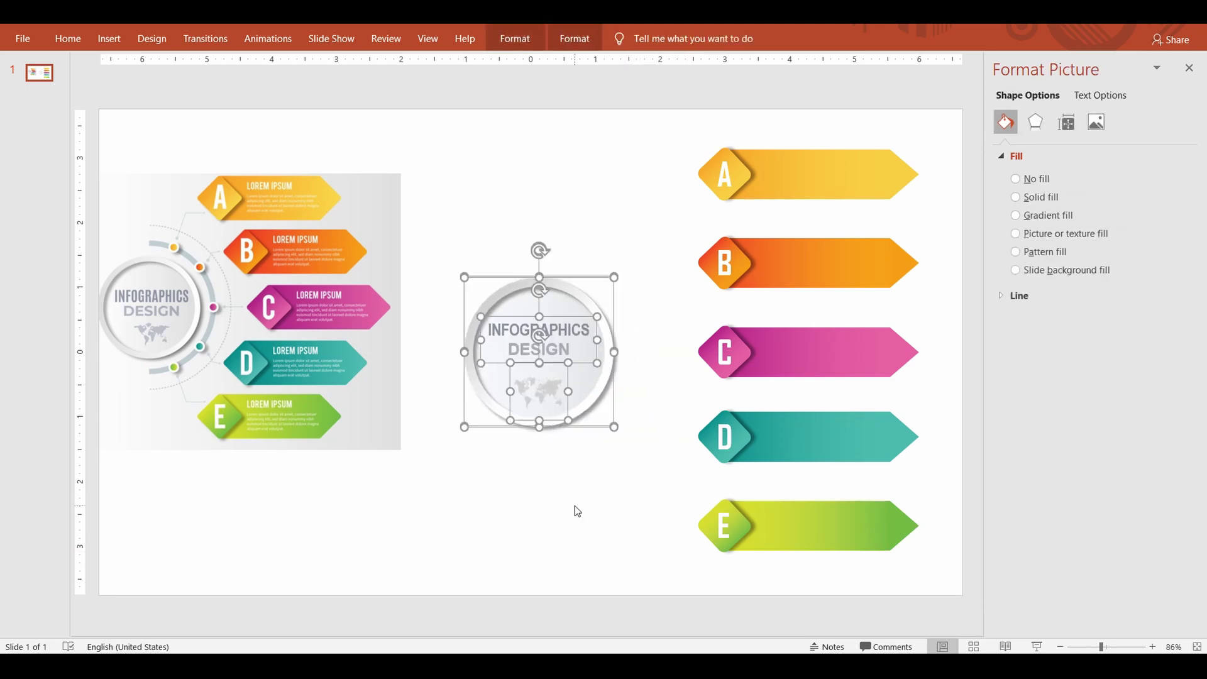
Group the parts of the A banner into one object, and do the same for the B banner.
left_click(656, 493)
left_click_drag(666, 126, 934, 211)
right_click(839, 186)
left_click(977, 290)
left_click_drag(677, 220, 944, 301)
right_click(851, 241)
left_click(934, 347)
left_click(677, 237)
left_click_drag(678, 218, 956, 314)
right_click(844, 277)
mouse_move(880, 370)
left_click(996, 372)
Group the parts of the C banner into one object and those of the D banner into another.
left_click_drag(679, 308, 951, 385)
right_click(816, 353)
mouse_move(855, 446)
left_click(968, 447)
left_click_drag(677, 393, 951, 476)
right_click(813, 444)
mouse_move(850, 273)
left_click(963, 274)
Group the diamond, letter, bar and tip of the E banner into one object.
left_click_drag(674, 483, 917, 574)
left_click_drag(944, 578, 563, 116)
right_click(854, 543)
left_click(667, 493)
right_click(831, 545)
mouse_move(871, 373)
left_click(983, 373)
Select the five grouped banners and distribute them vertically.
left_click(679, 162)
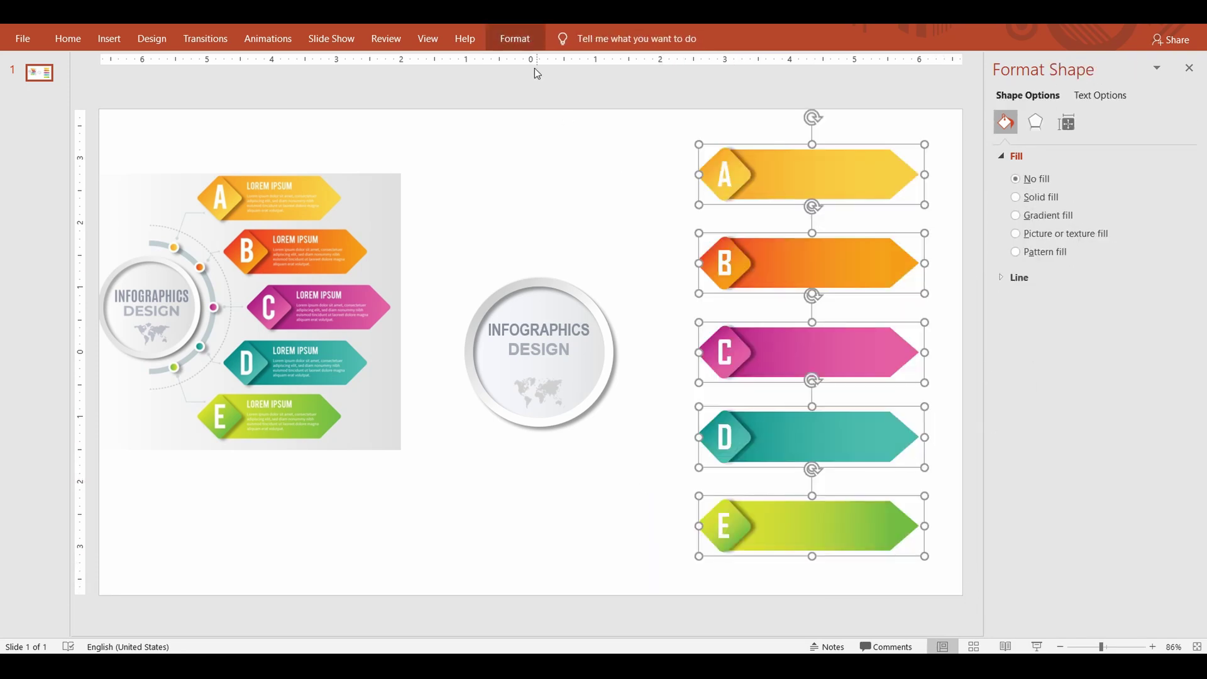
left_click(515, 39)
left_click(617, 508)
left_click(616, 511)
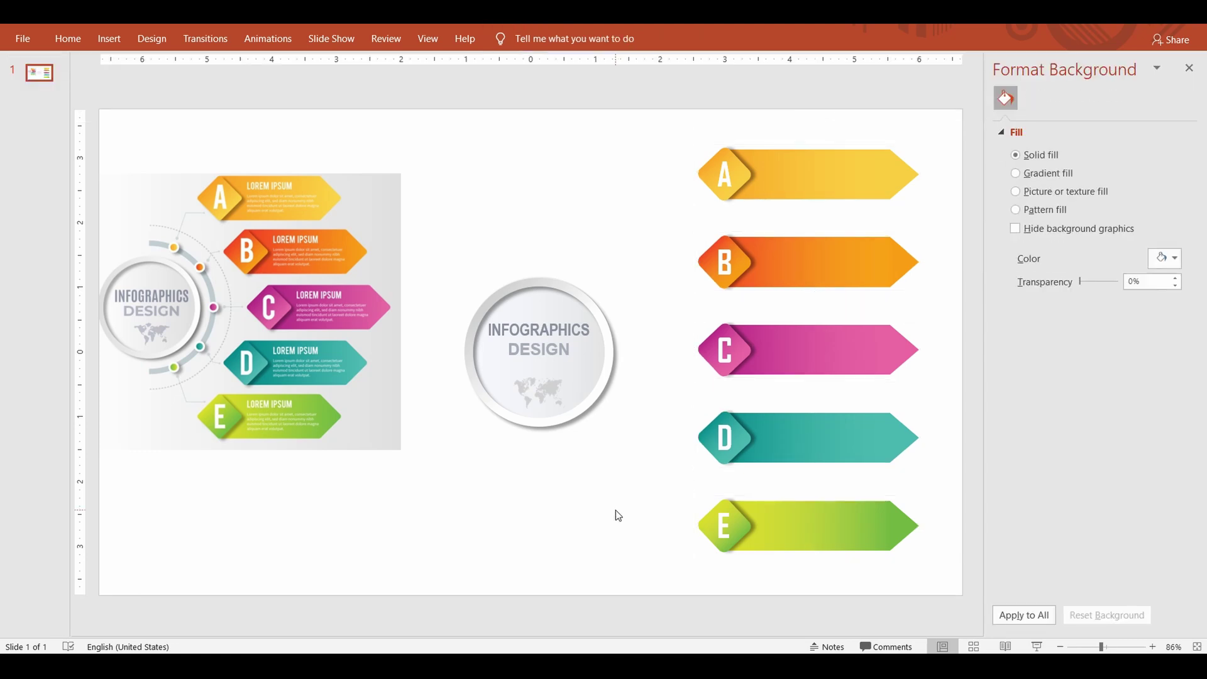
Draw a thin block arc, about 3.24 by 3.05 in, rotated to wrap the right half of the central circle.
left_click(68, 39)
left_click(783, 101)
left_click(734, 228)
left_click_drag(491, 461, 702, 646)
left_click_drag(656, 553, 696, 558)
left_click_drag(596, 442, 657, 354)
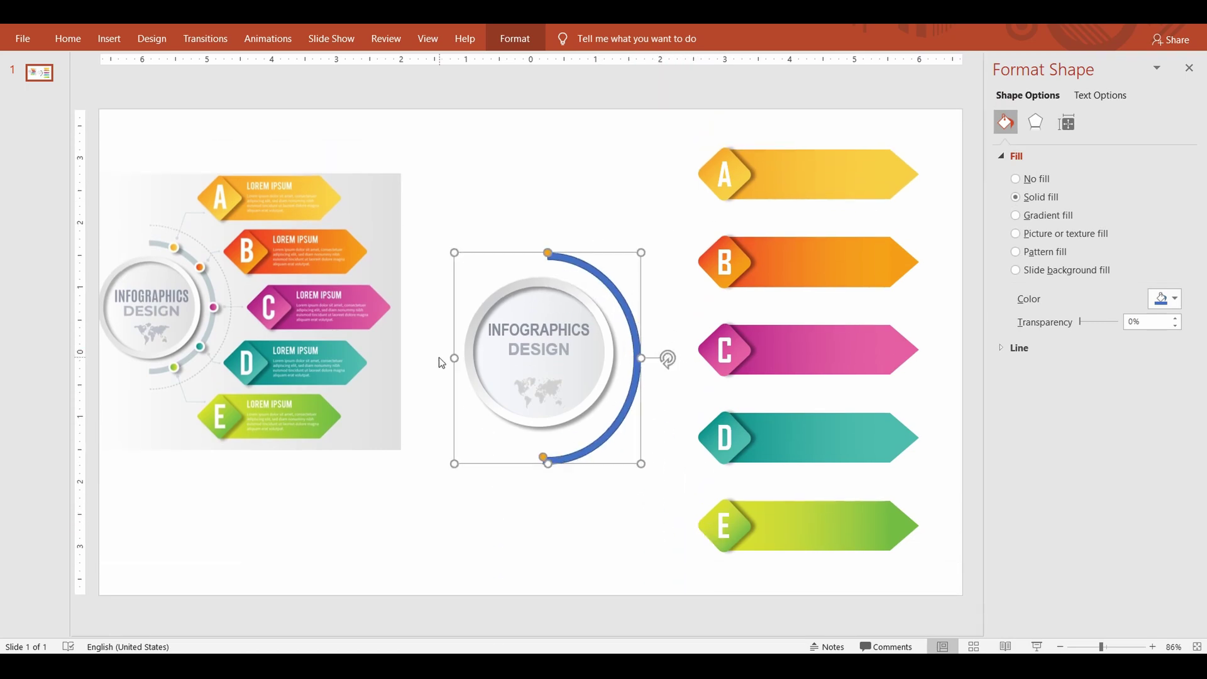
left_click_drag(451, 358, 428, 358)
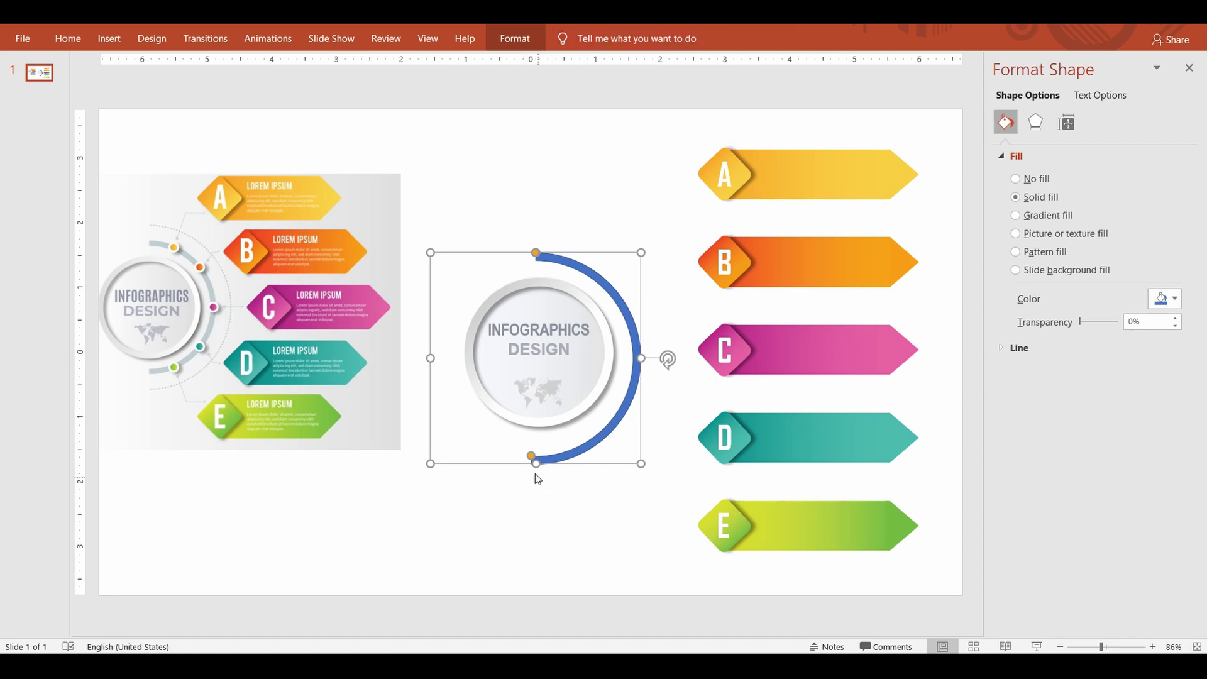
left_click_drag(538, 464, 537, 453)
Fill the block arc with the pale blue-grey of the reference arc.
left_click(516, 39)
left_click(586, 62)
left_click(593, 272)
left_click(520, 282)
left_click(515, 38)
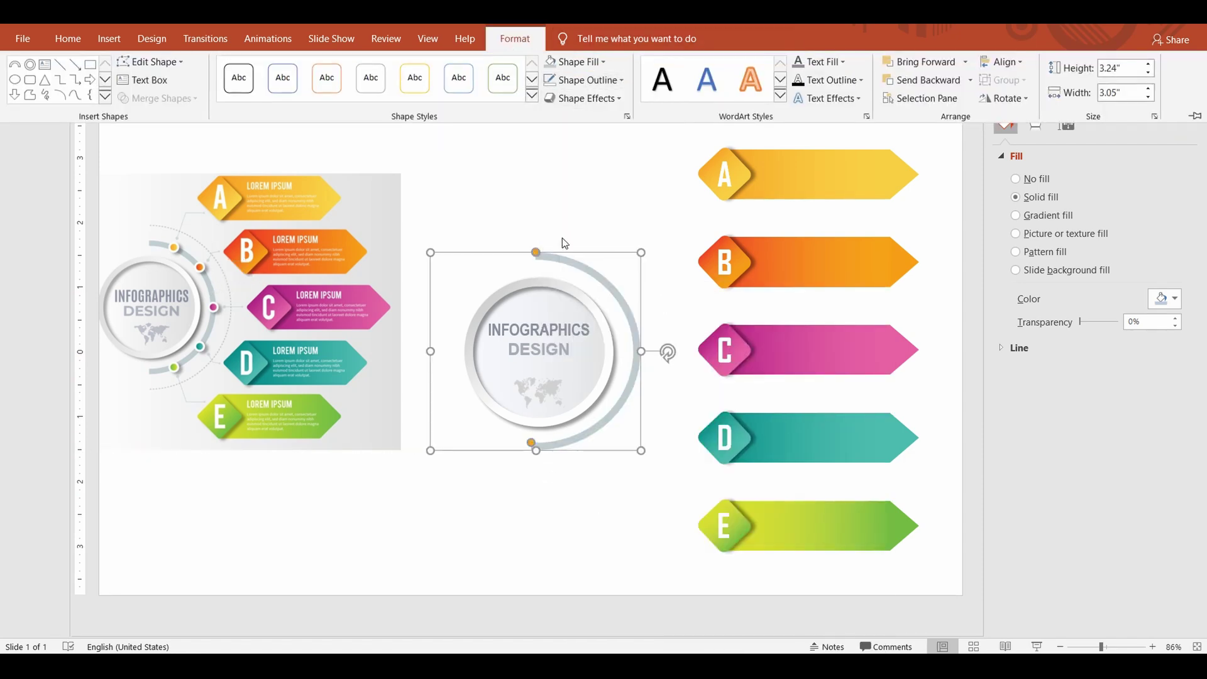
left_click(557, 224)
Draw a small oval above the arc, about 0.4 in high, and set its width to 0.4 in.
left_click(68, 39)
left_click(687, 79)
left_click_drag(567, 203, 600, 230)
left_click(515, 38)
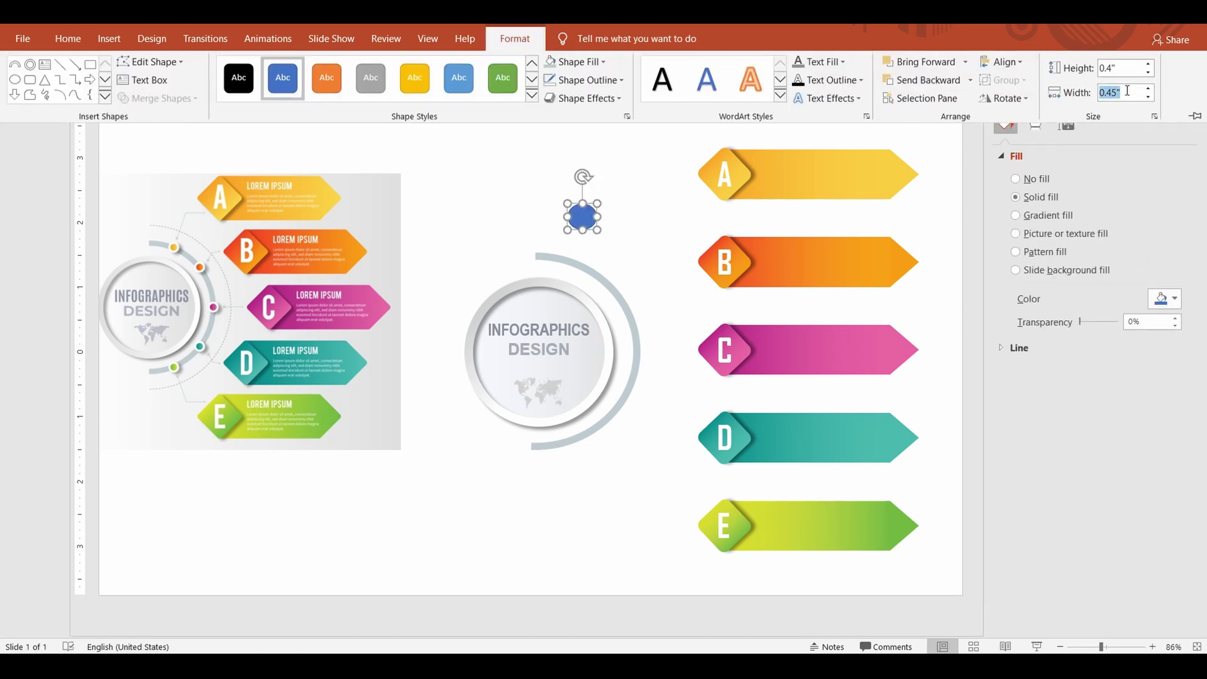
left_click(585, 150)
Give the small circle above the arc a thick white outline.
left_click(583, 218)
left_click(523, 47)
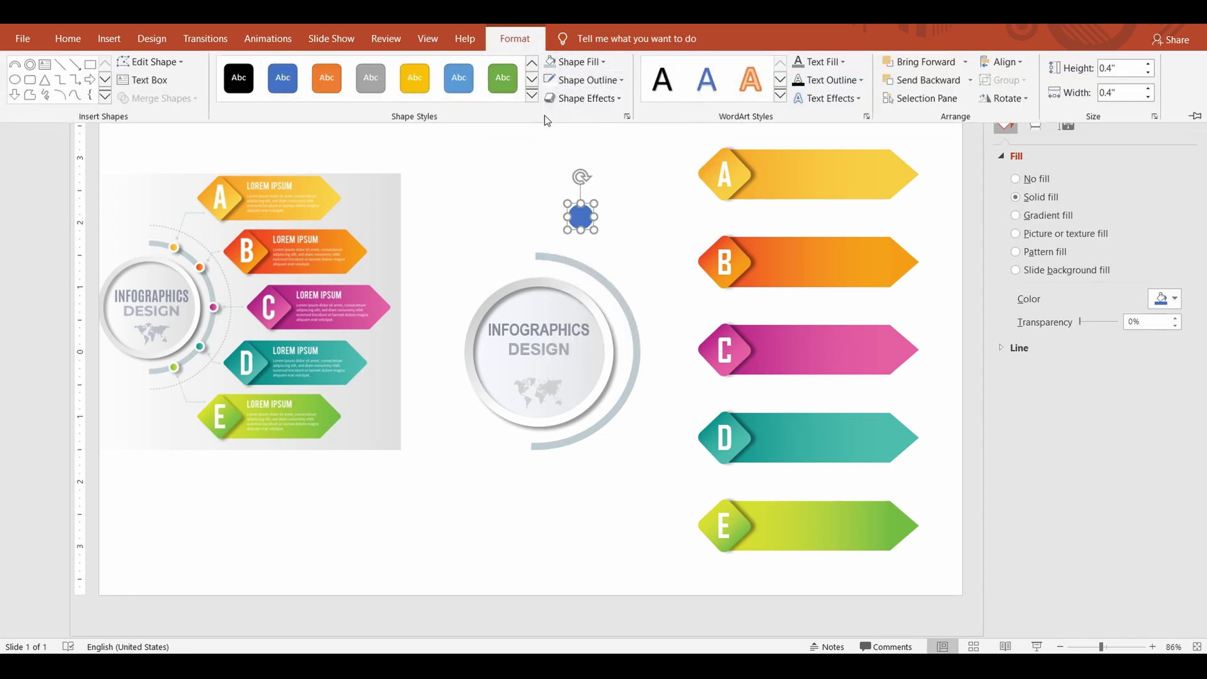
left_click(614, 80)
mouse_move(603, 306)
left_click(758, 356)
left_click(580, 219)
left_click(707, 175)
left_click(579, 219)
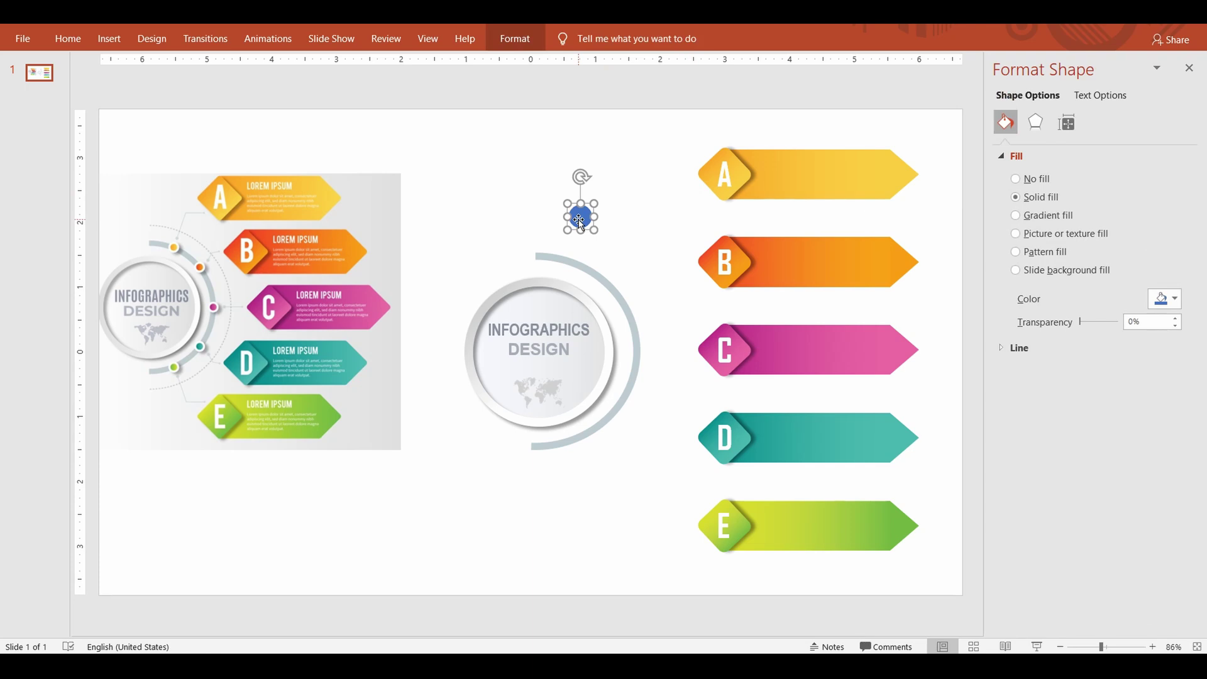
Apply the yellow-green to green gradient to the circle, shrink it to a dot and place it near the arc's lower end.
left_click(1045, 215)
left_click(620, 231)
left_click(584, 220)
left_click_drag(595, 230, 580, 218)
left_click(630, 247)
left_click(581, 218)
key("shift+Down")
key("shift+Down")
key("shift+Down")
key("shift+Down")
key("shift+Down")
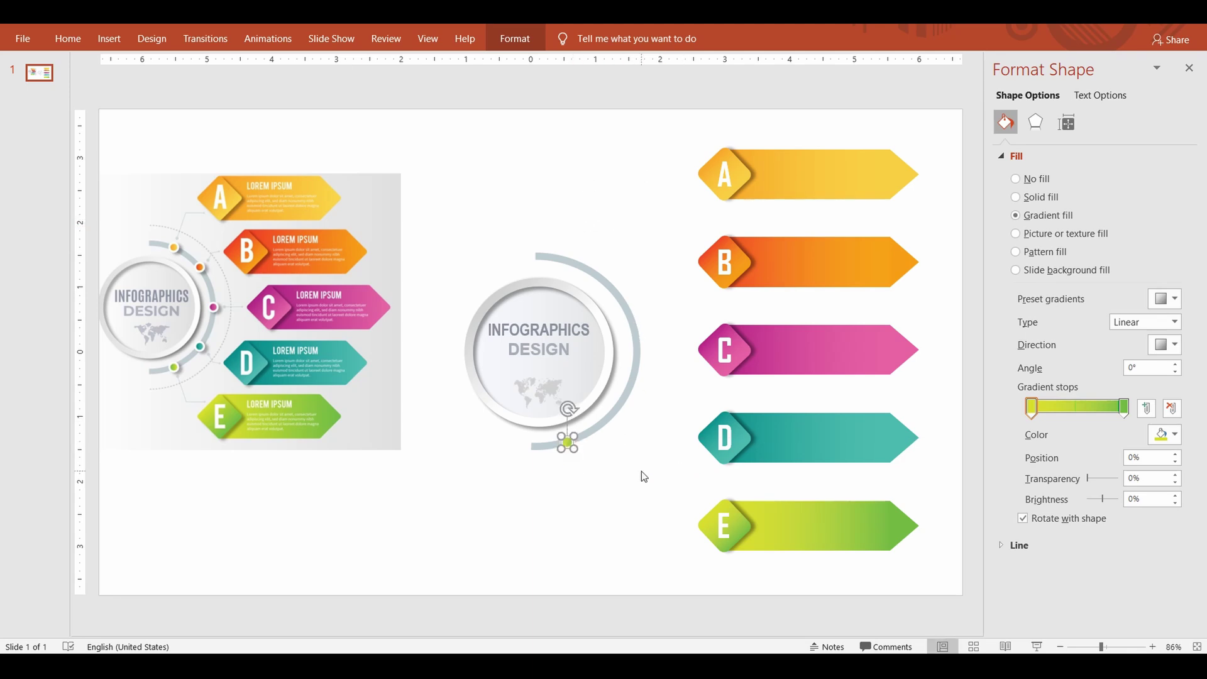
Copy the green dot further up the arc towards the D banner and change its gradient to dark teal to light teal.
left_click_drag(567, 443, 625, 438)
left_click(1166, 435)
left_click(1135, 591)
left_click(1125, 409)
left_click(1166, 434)
left_click(1093, 591)
Add a copy of the dot at the arc's middle for the C banner and recolour its gradient from magenta to pink.
left_click(1032, 409)
left_click(1174, 434)
left_click(1148, 590)
left_click(1124, 409)
left_click(1174, 435)
left_click(1149, 591)
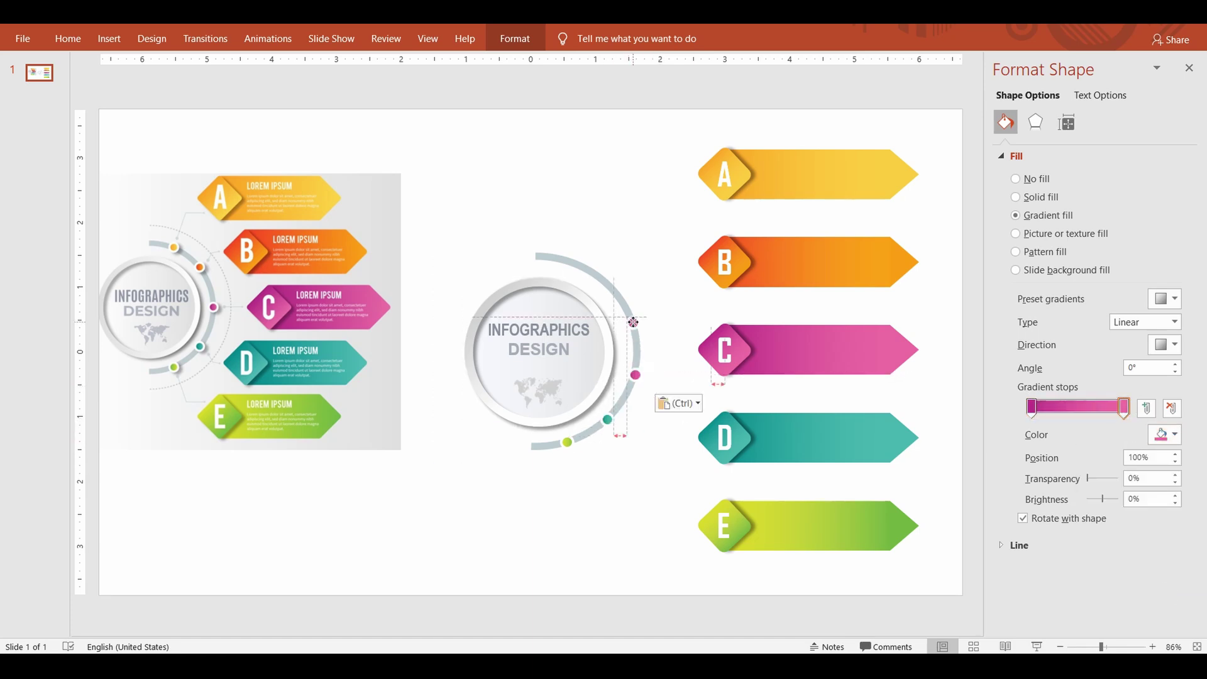
Recolour the next dot copy, above the pink one on the arc, with a red to orange gradient.
left_click(1033, 408)
left_click(1174, 434)
left_click(1196, 590)
left_click(1124, 409)
left_click(1174, 434)
left_click(1184, 590)
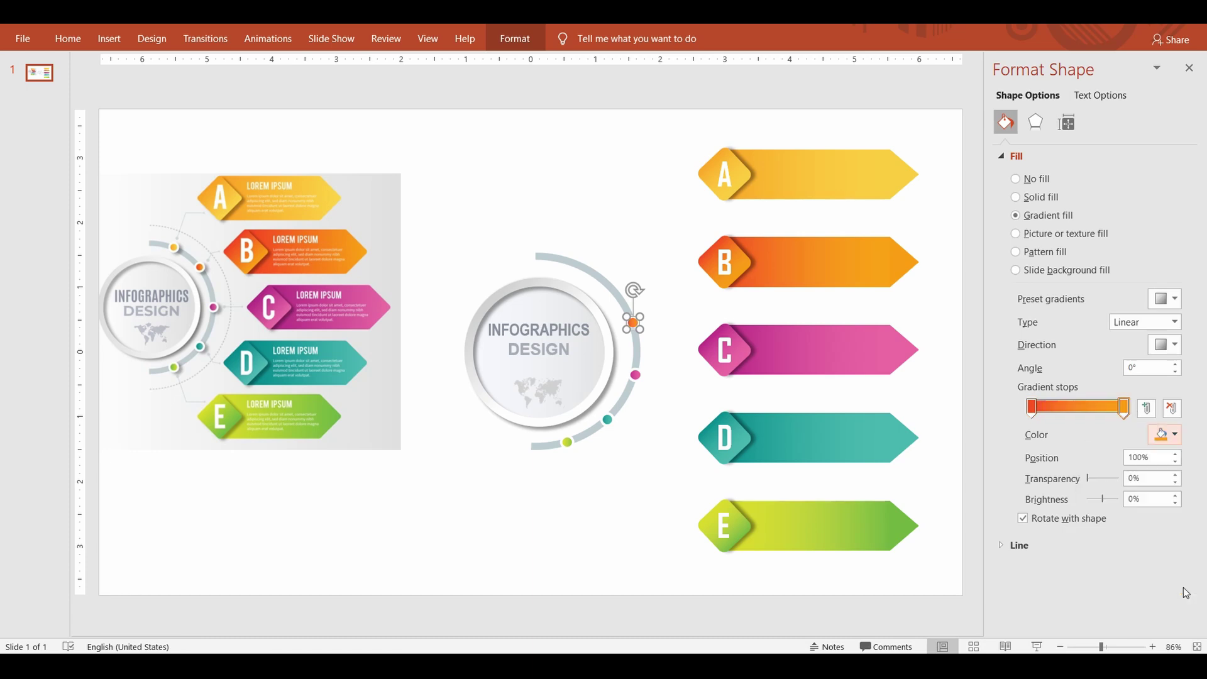
Copy the orange dot to the arc's upper end and space the dots evenly along the arc.
left_click_drag(634, 323, 644, 332, "ctrl")
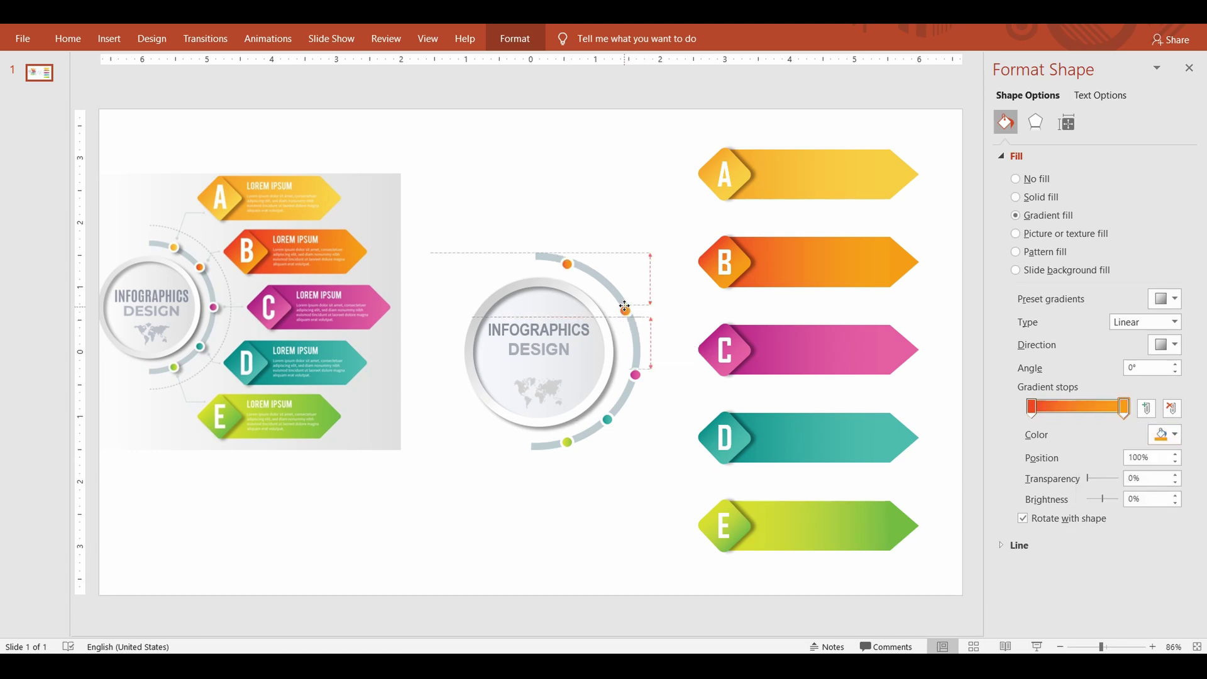
left_click_drag(635, 375, 637, 356)
left_click(660, 327)
left_click_drag(607, 285, 619, 296)
left_click_drag(608, 419, 615, 414)
Recolour the topmost dot on the arc in amber tones matching the A banner.
left_click(567, 264)
left_click(1174, 434)
left_click(1172, 471)
left_click(1166, 435)
left_click(644, 181)
Move the five banners left by different amounts so they fan around the arc, with C furthest out.
left_click(734, 158)
left_click_drag(830, 178, 729, 173)
left_click_drag(852, 262, 801, 255)
left_click_drag(817, 351, 803, 350)
left_click_drag(818, 442, 768, 442)
left_click_drag(815, 522, 714, 523)
Select the five staggered banners and distribute them vertically.
left_click(768, 447, "shift")
left_click(803, 369, "shift")
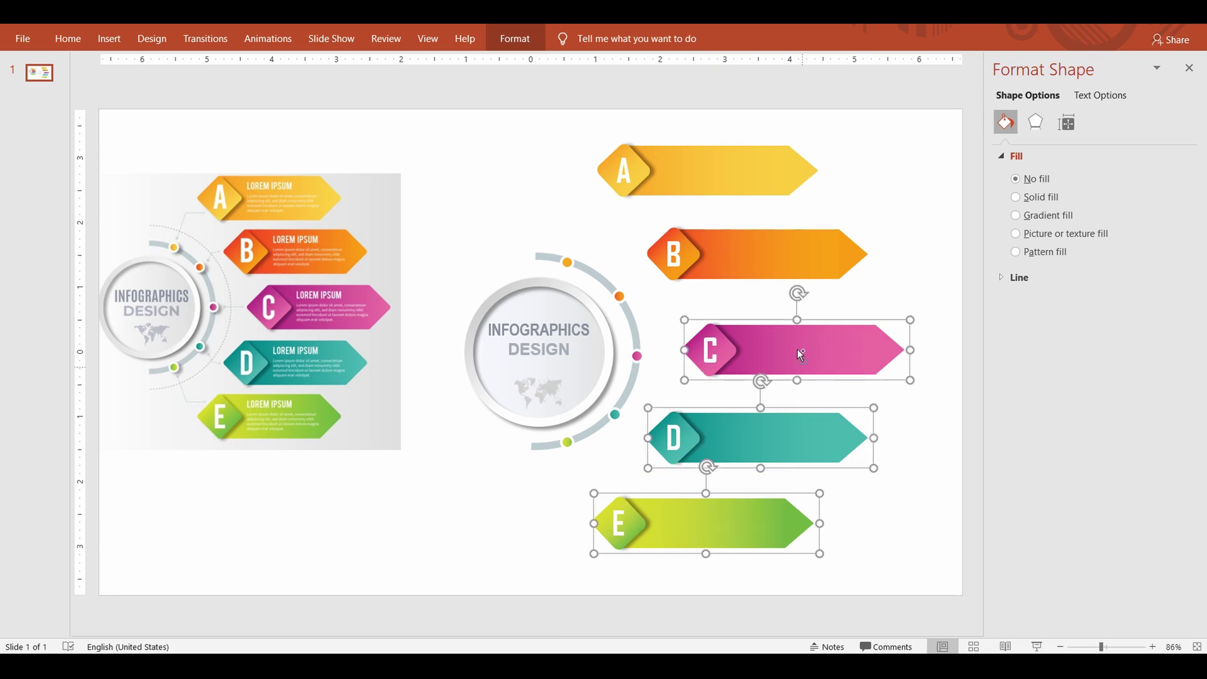
left_click(768, 267, "shift")
left_click(722, 188, "shift")
left_click(515, 38)
left_click(1000, 59)
left_click(1038, 219)
left_click(906, 222)
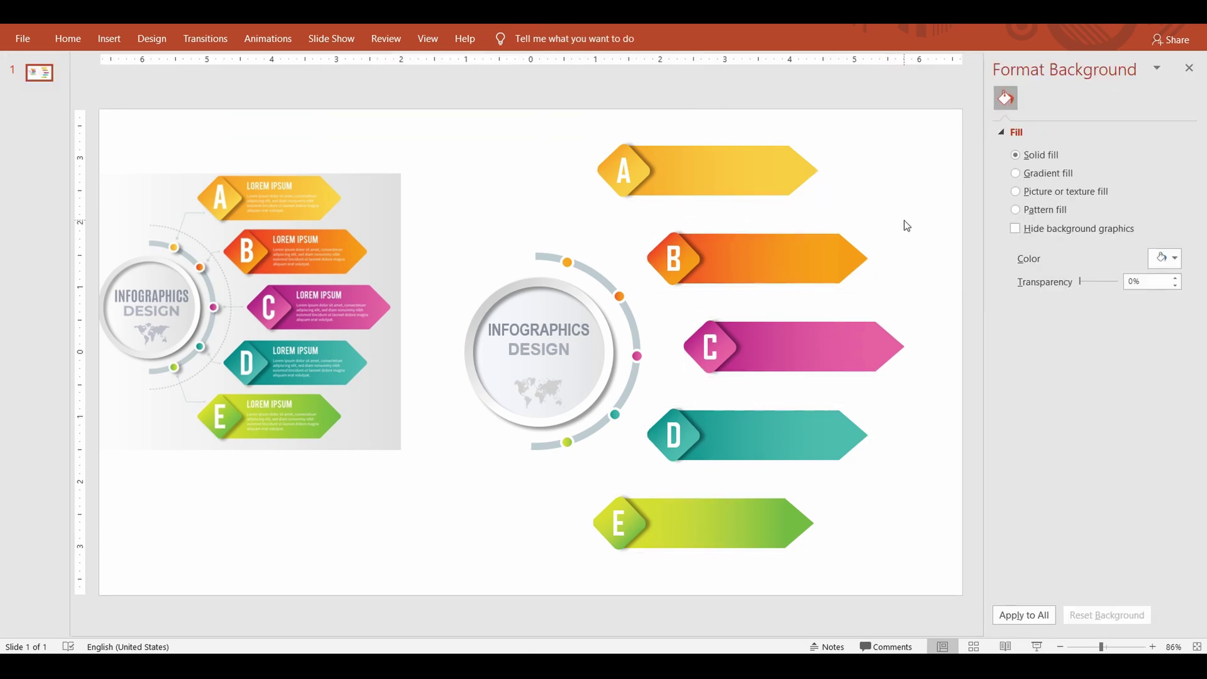
Move the A and B banners down and the D and E banners up to tighten the stack around banner C.
left_click_drag(715, 178, 714, 196)
left_click_drag(844, 280, 844, 296)
left_click_drag(789, 449, 790, 437)
left_click_drag(763, 522, 763, 478)
left_click_drag(716, 202, 717, 230)
left_click(807, 278)
left_click_drag(805, 276, 805, 277)
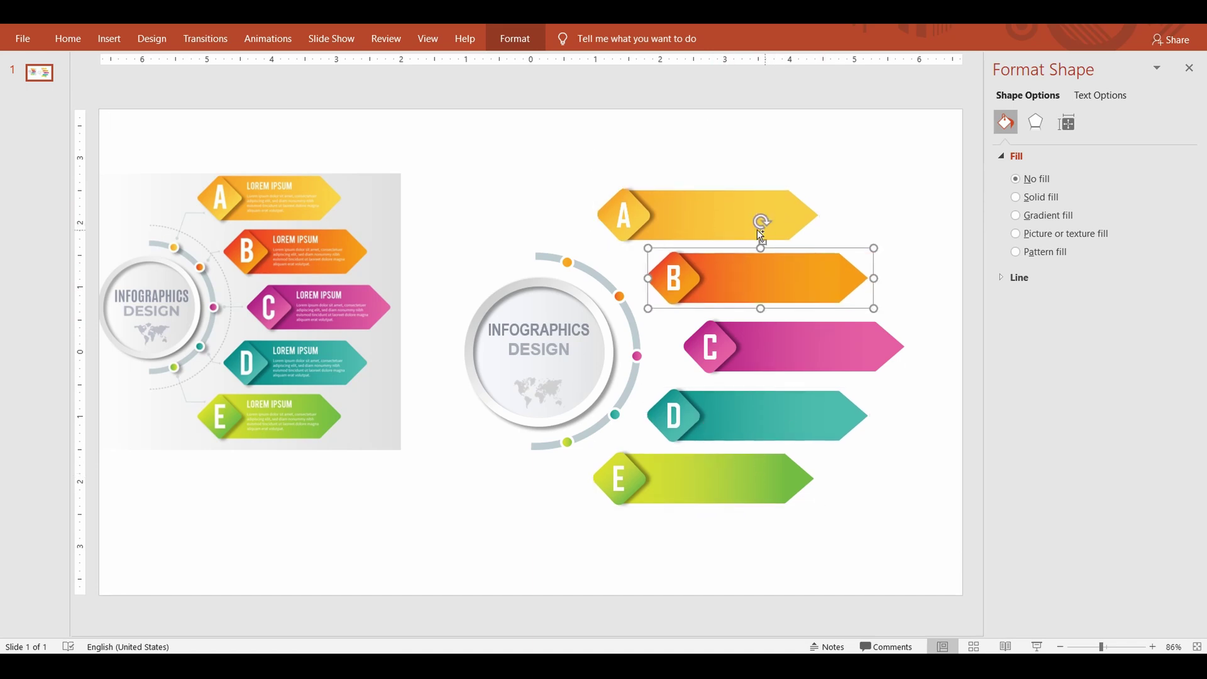
Distribute the tightened stack of five banners evenly in the vertical direction.
left_click(765, 232, "shift")
left_click(783, 349, "shift")
left_click(784, 420, "shift")
left_click(774, 478, "shift")
left_click(515, 38)
left_click(1002, 62)
left_click(1030, 218)
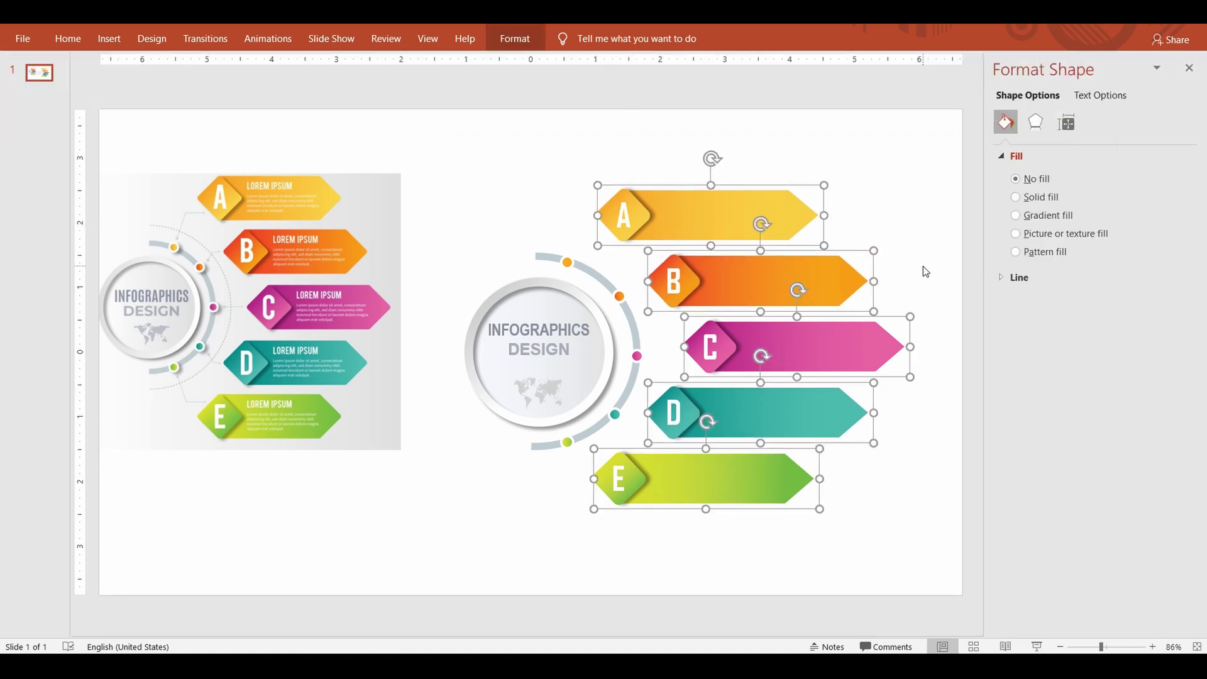
left_click(911, 220)
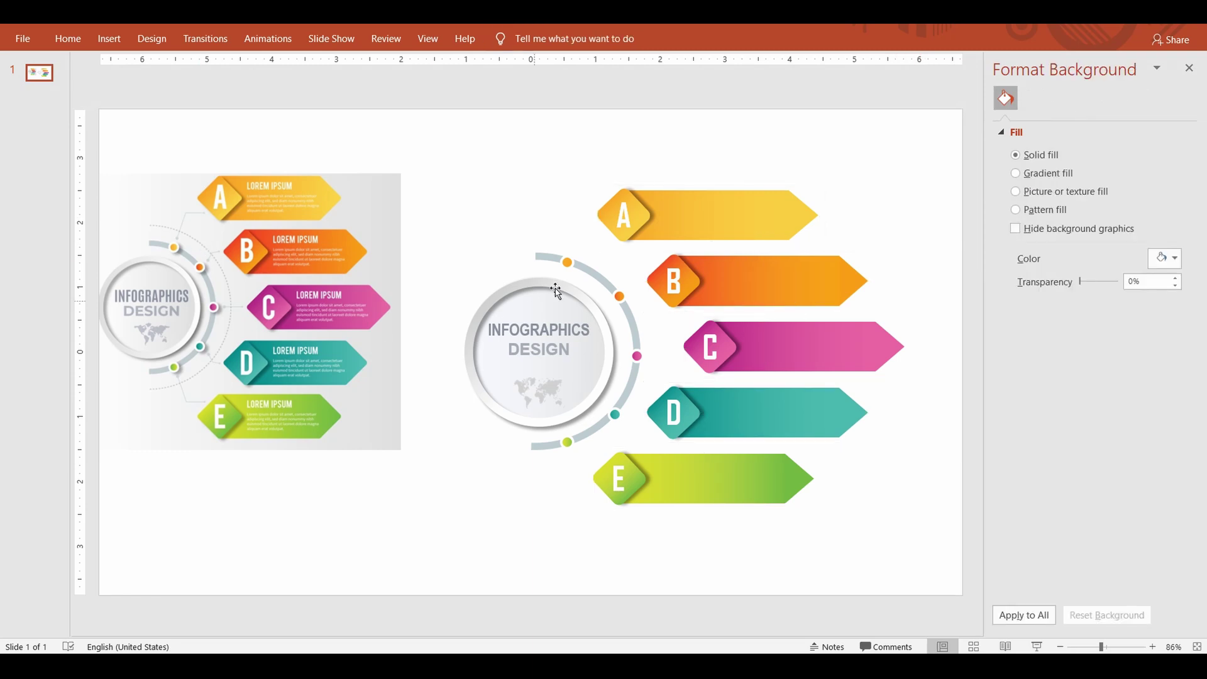
Duplicate the block arc, enlarge the copy around the first to about 3.97 by 3.9 in and thin it to a hairline.
left_click(596, 276)
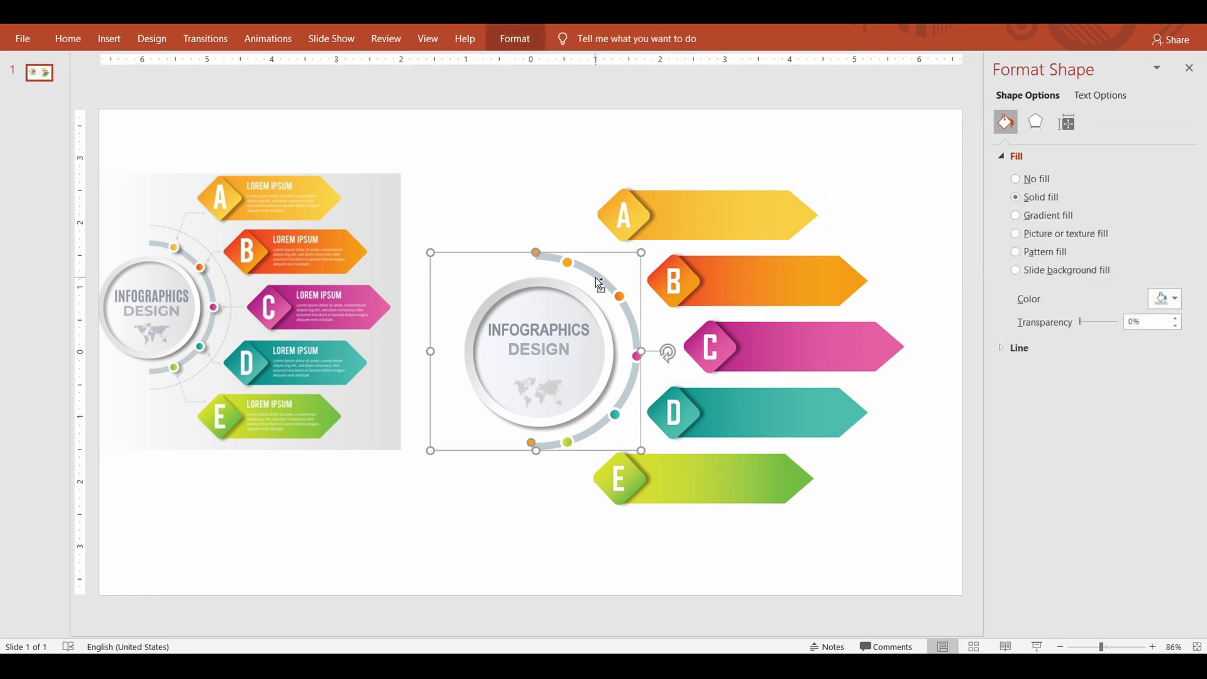
key("ctrl+d")
left_click_drag(546, 461, 526, 478)
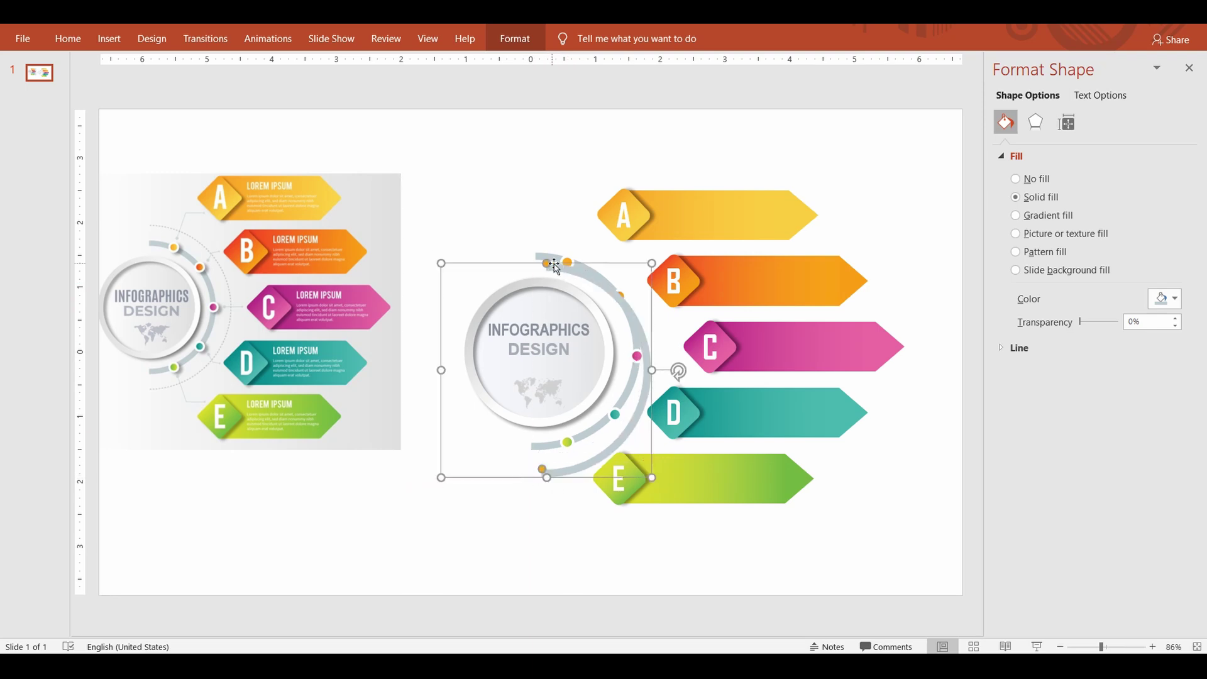
left_click_drag(650, 265, 653, 219)
left_click_drag(440, 348, 411, 351)
left_click_drag(661, 351, 668, 351)
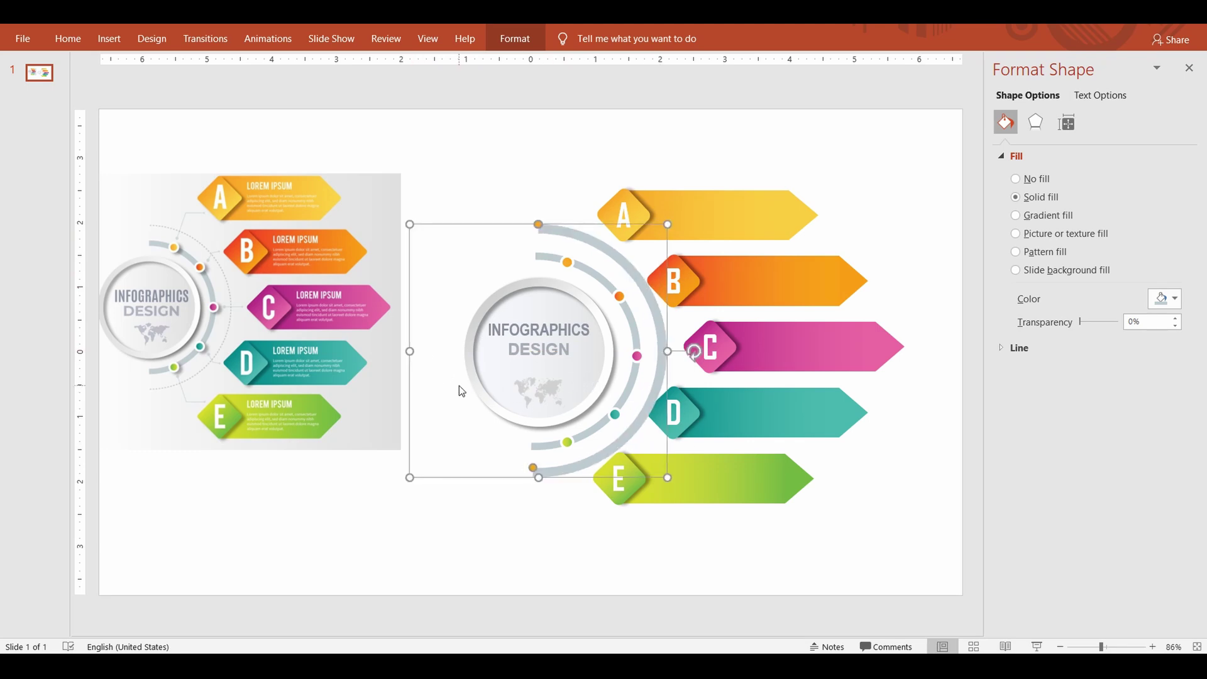
left_click_drag(537, 471, 536, 480)
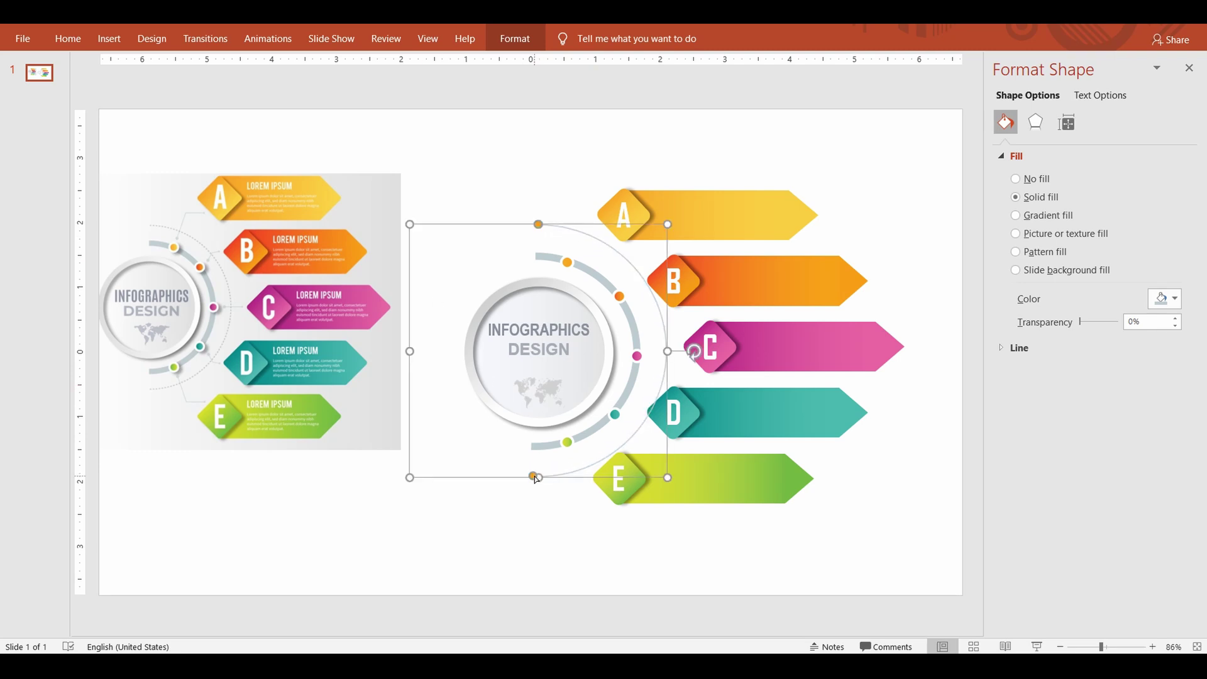
Remove the outer arc's fill and give it a grey dashed outline.
left_click(526, 42)
left_click(586, 63)
left_click(597, 227)
left_click(609, 80)
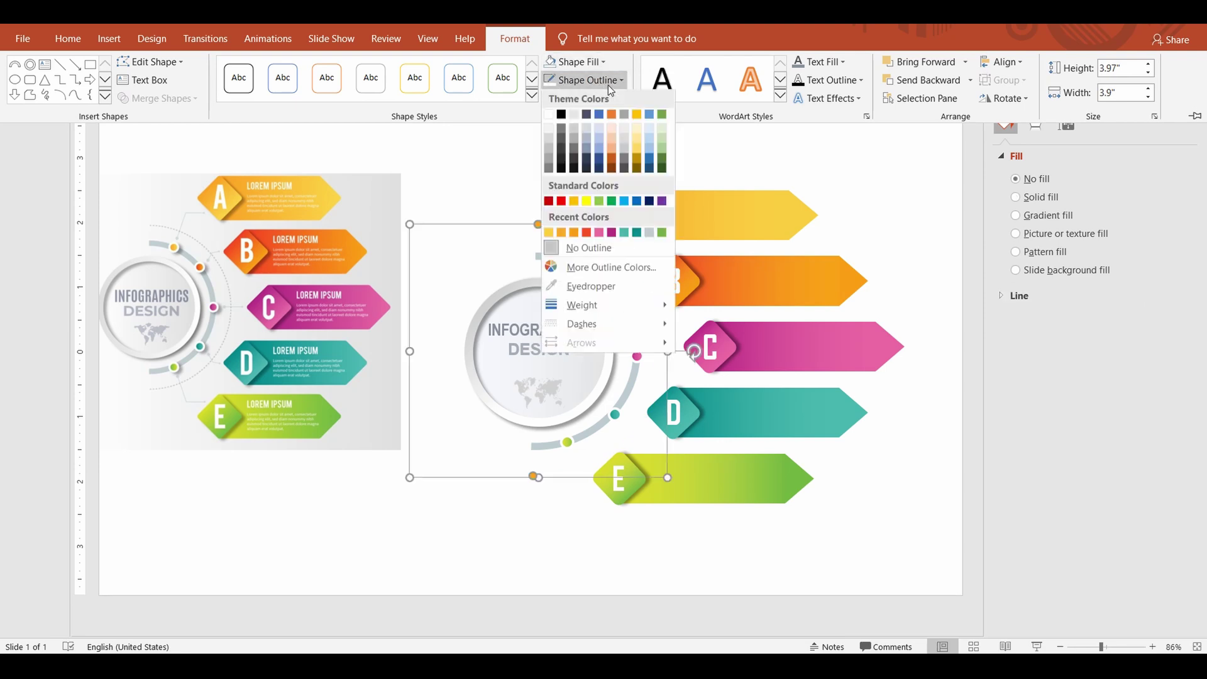
left_click(550, 162)
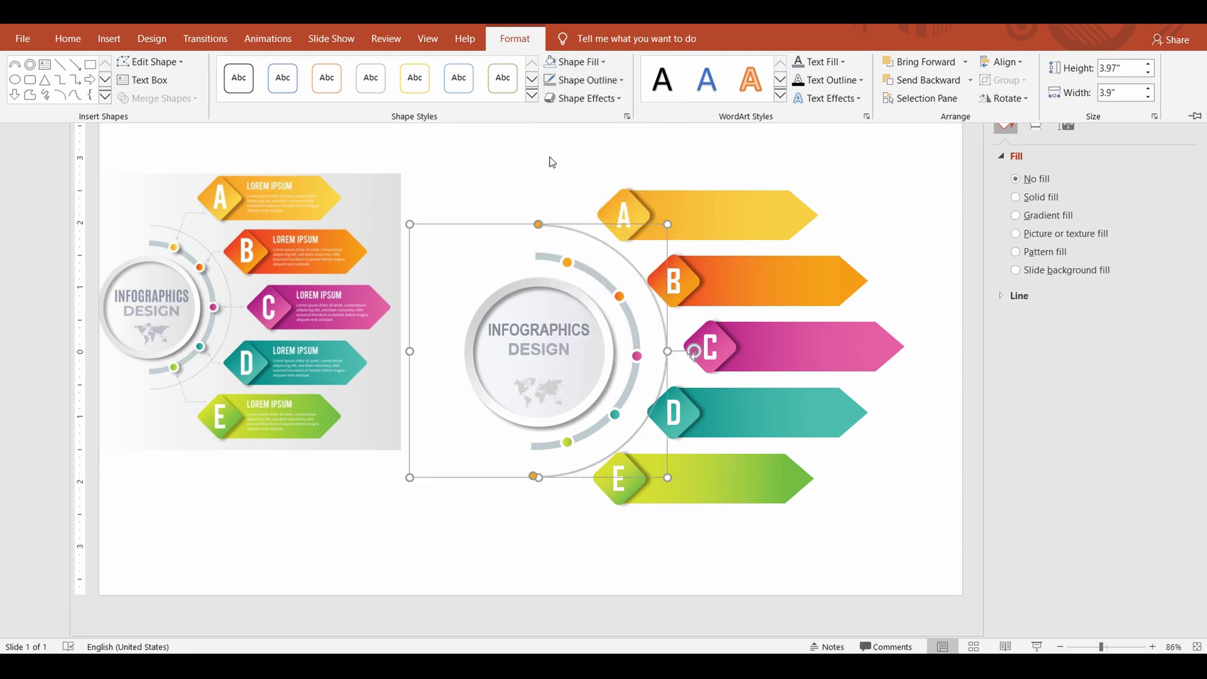
left_click(602, 82)
mouse_move(636, 322)
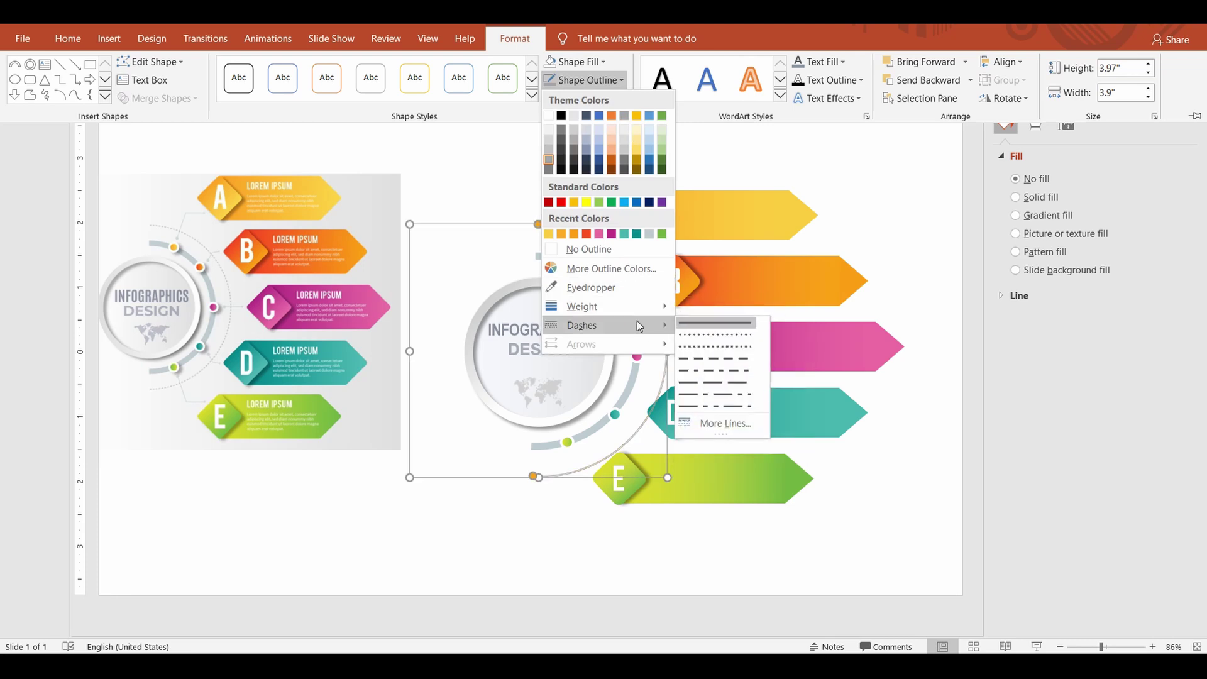
left_click(719, 358)
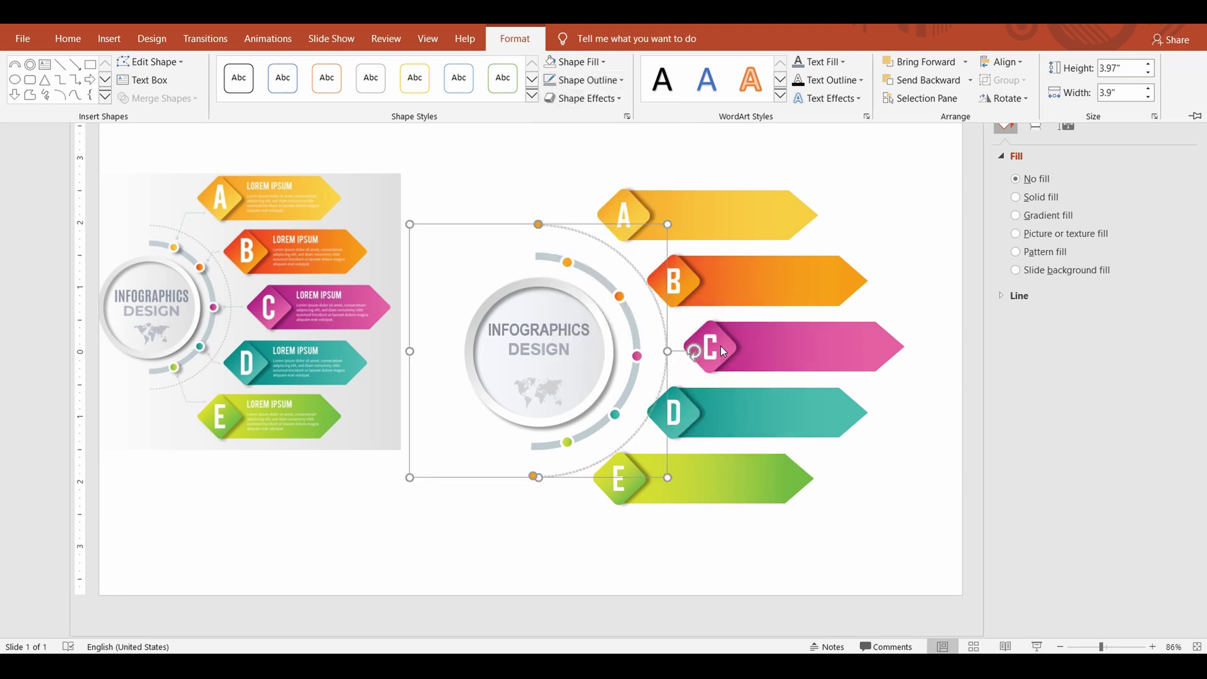
Fine-tune the thickness of the dashed outer arc at its lower end and close the formatting pane.
left_click(1152, 647)
left_click(1152, 647)
left_click(1152, 647)
left_click(1152, 647)
left_click(1152, 647)
left_click(1152, 647)
left_click_drag(523, 553, 523, 552)
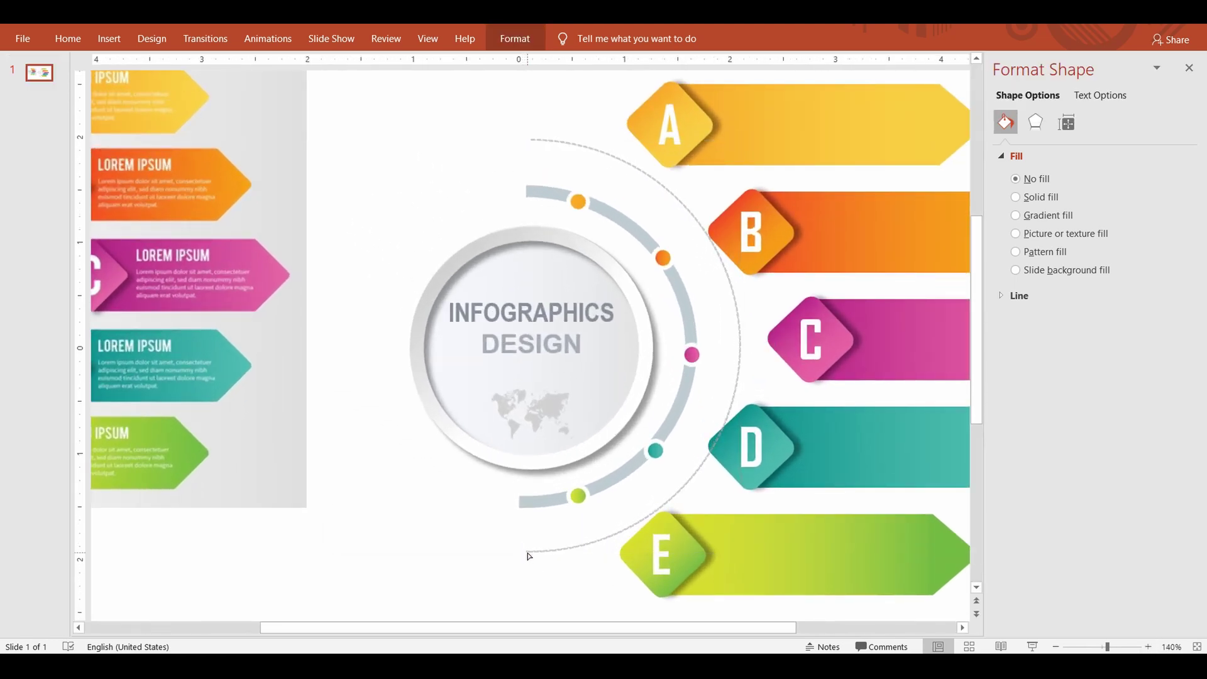
left_click(528, 555)
left_click(1189, 68)
scroll(1182, 552, "down", 5)
left_click(1025, 594)
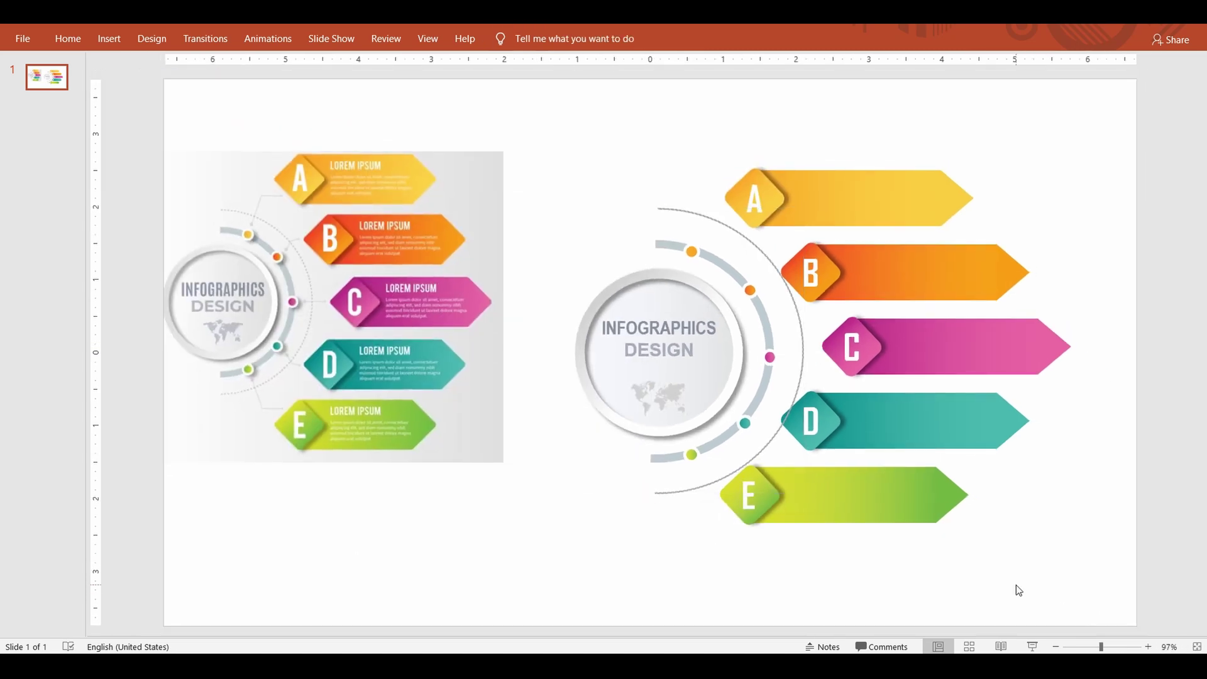
Select all five lettered banners and nudge them together to the right, clear of the dashed outer arc.
left_click(877, 509)
left_click(926, 425, "shift")
left_click(970, 345, "shift")
left_click(950, 283, "shift")
left_click(850, 214, "shift")
key("Right")
key("Right")
key("Right")
key("Right")
key("Right")
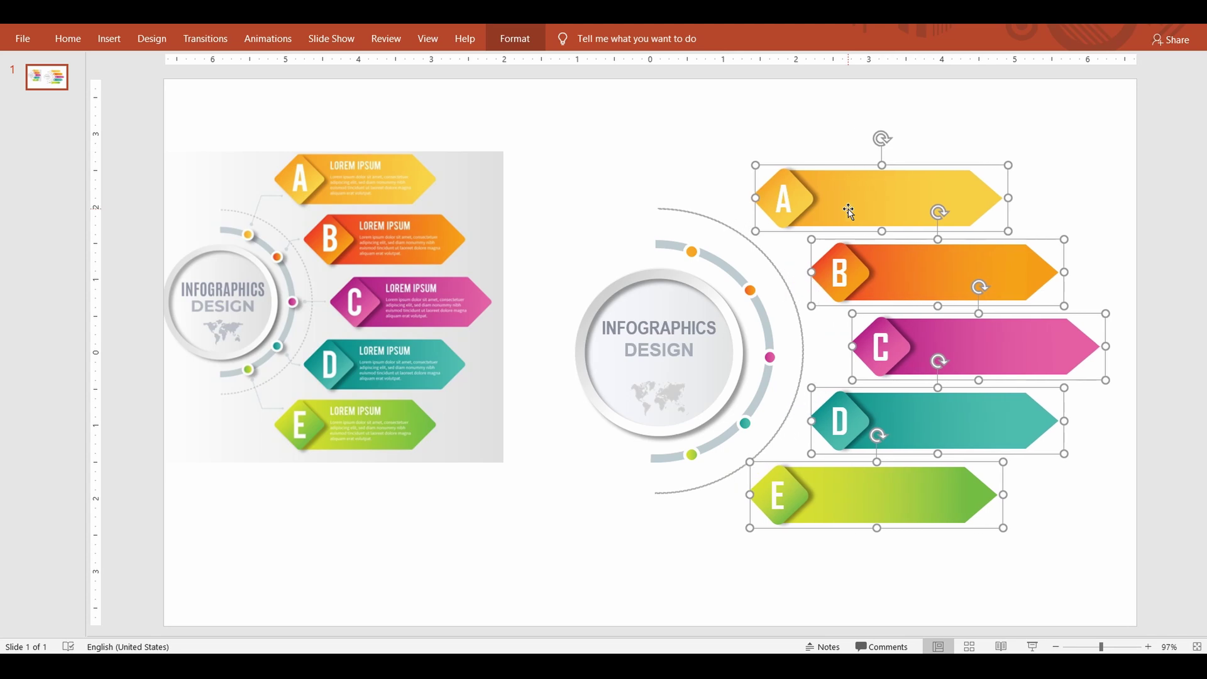
left_click(1034, 132)
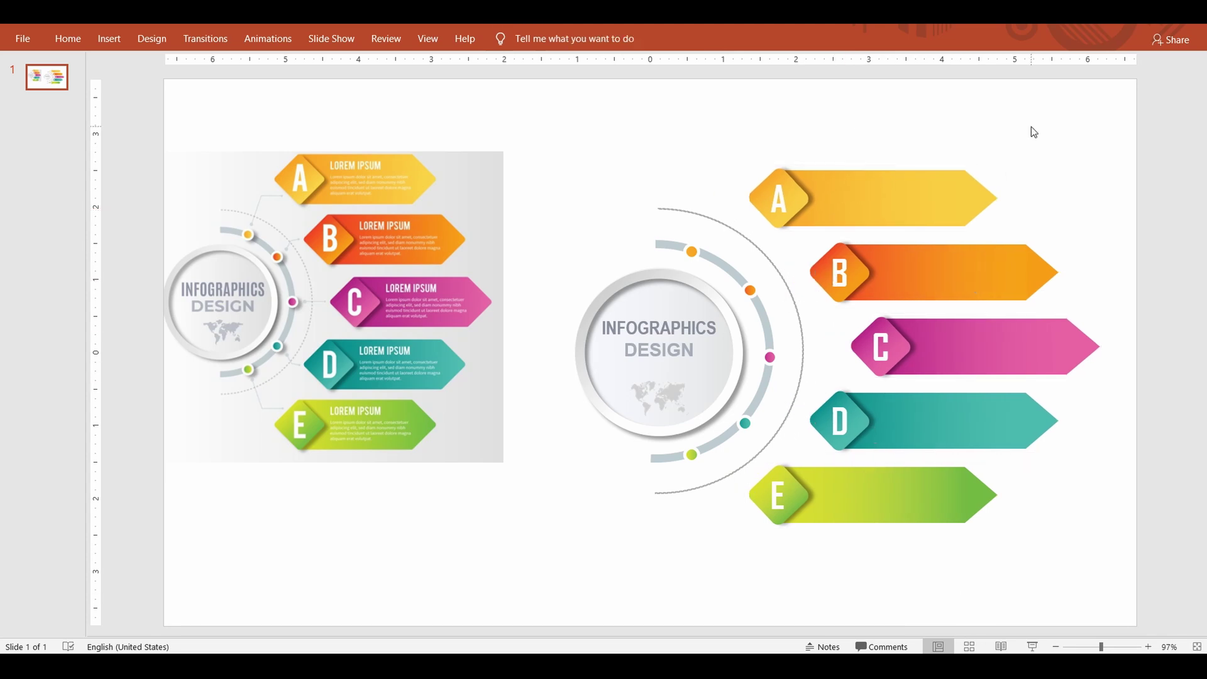
Draw a small elbow connector, about 0.6 by 0.38 in, in the empty area above the arcs.
left_click(68, 39)
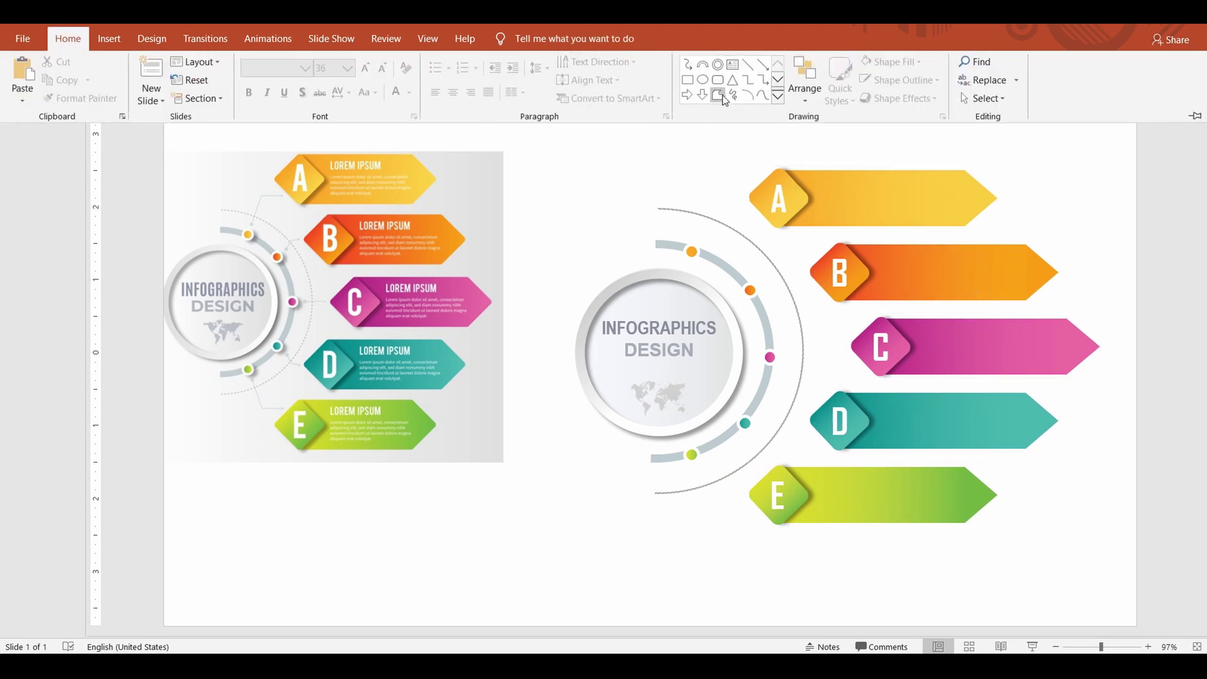
left_click(778, 100)
left_click(742, 130)
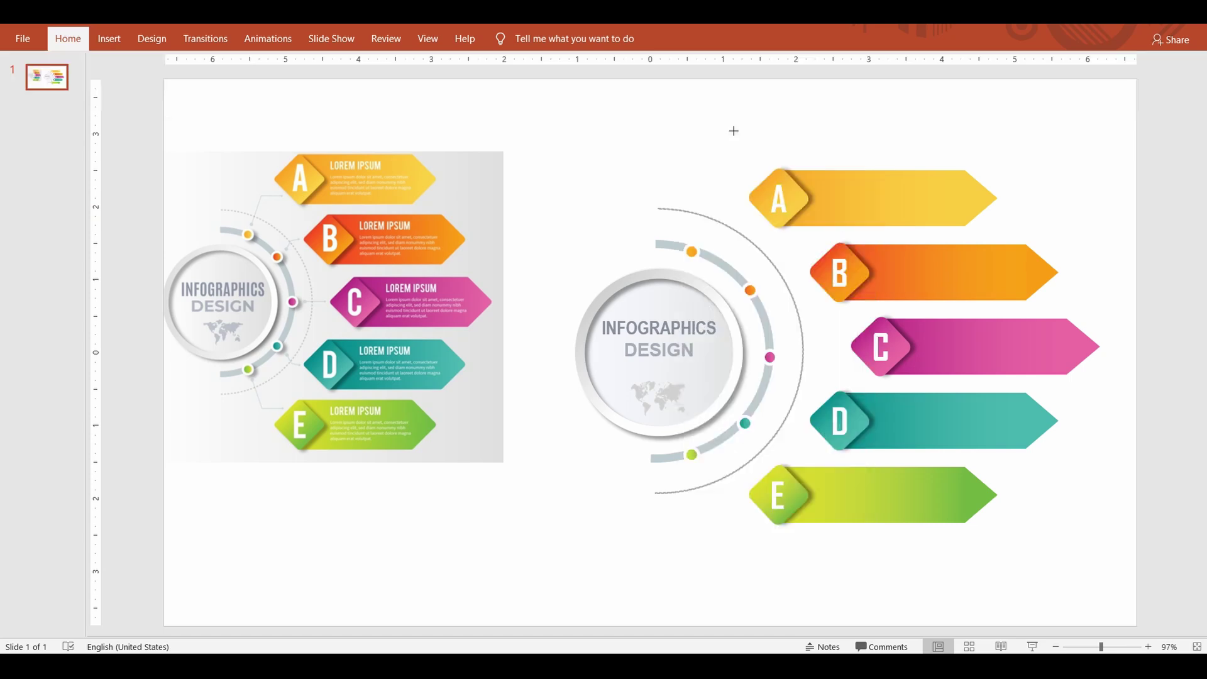
left_click_drag(691, 116, 700, 116)
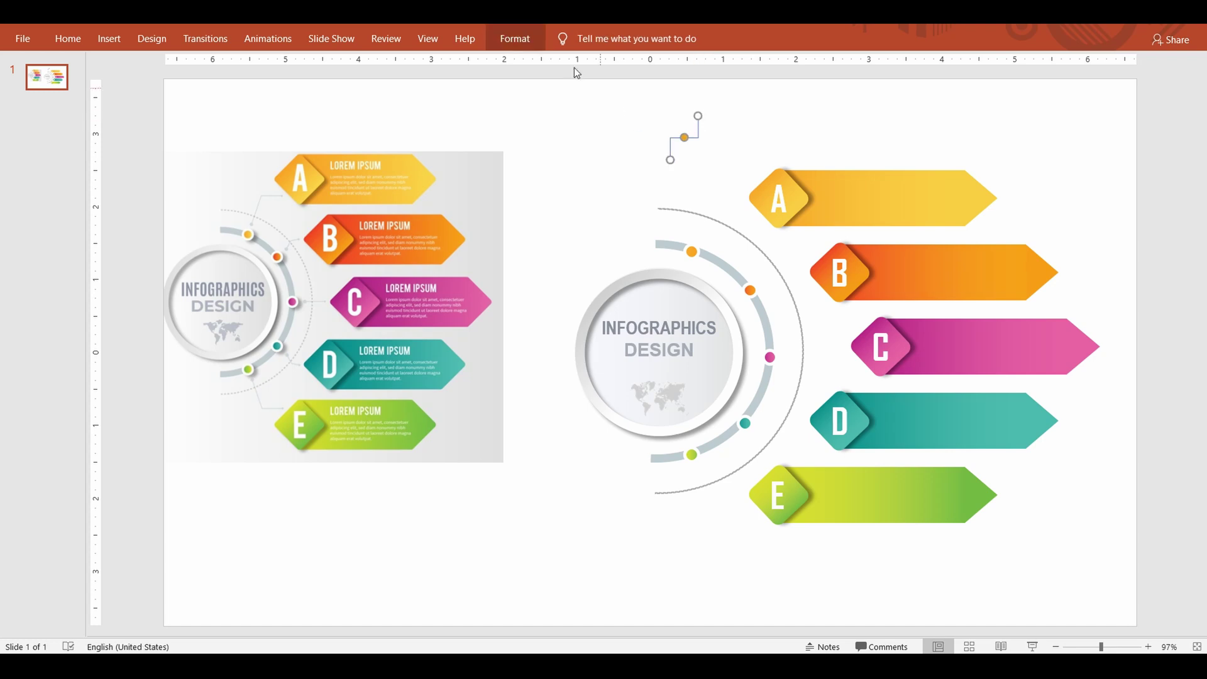
Give the elbow connector an oval begin arrow and leave its other end without an arrowhead.
left_click(515, 38)
left_click(553, 90)
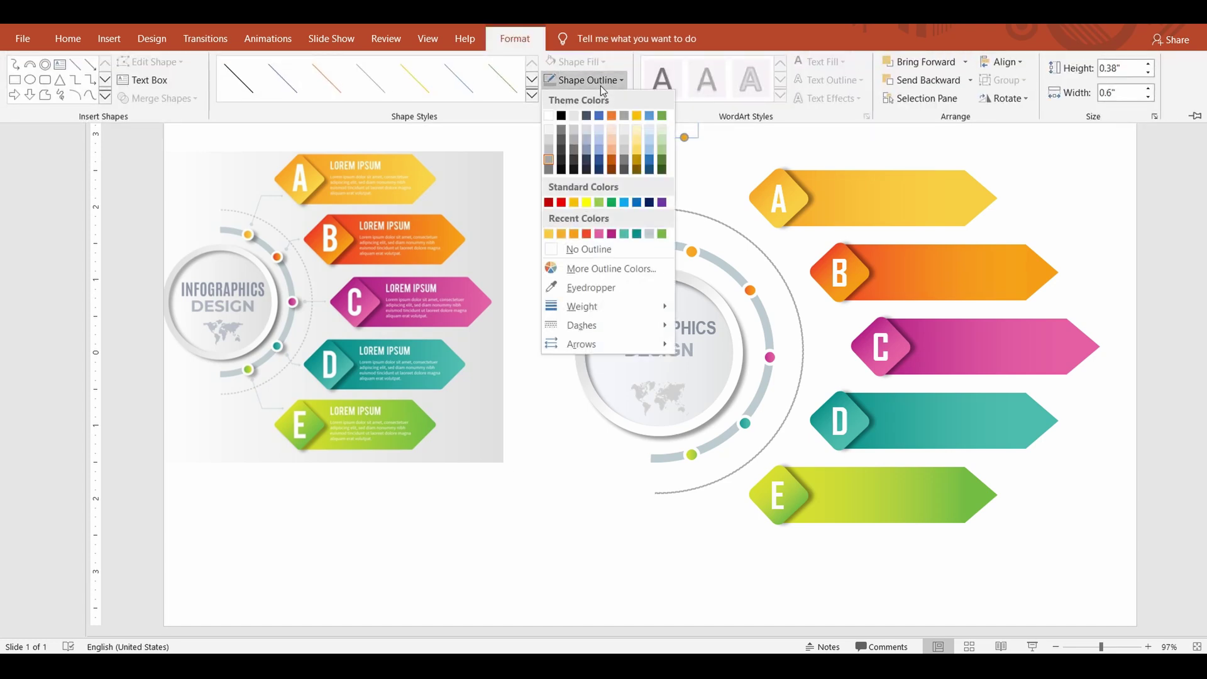
mouse_move(604, 344)
left_click(717, 499)
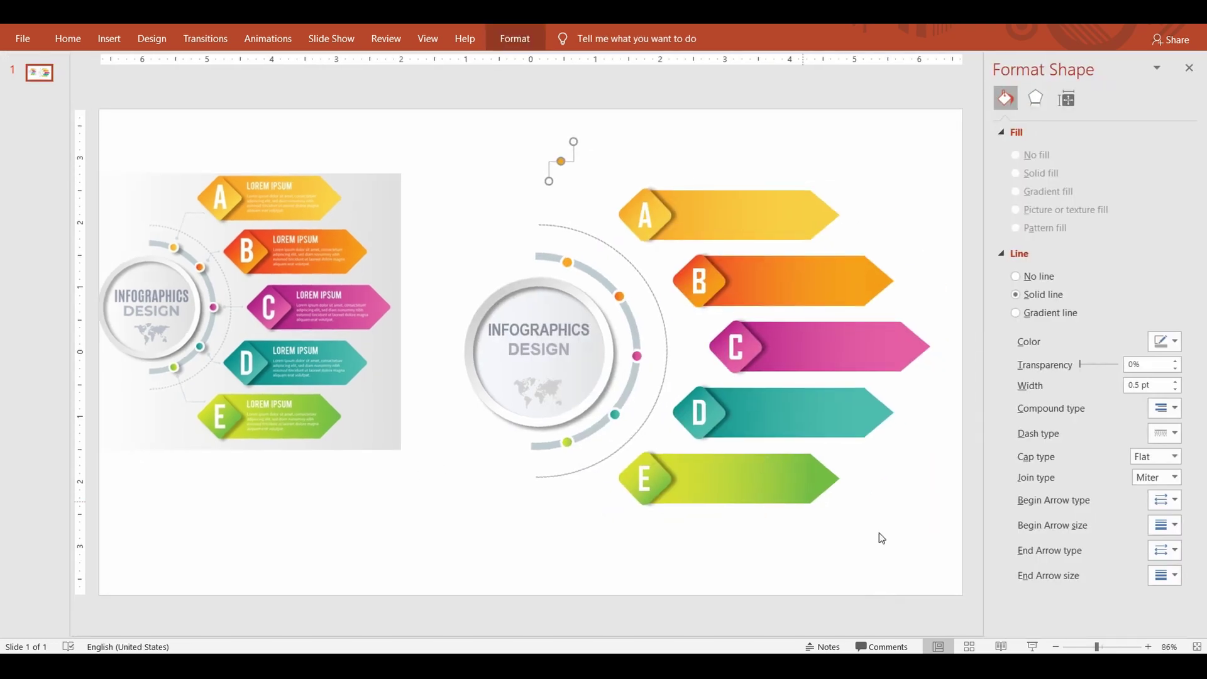
left_click(1165, 500)
left_click(1193, 557)
left_click(1165, 550)
left_click(1138, 579)
Place the round-ended connector and its copies between the arc's dots and banners A to E, with the one for E bending downward.
left_click(556, 188)
left_click_drag(550, 162, 665, 357)
left_click(584, 212)
left_click(596, 239)
key("ctrl+c")
key("ctrl+v")
left_click_drag(686, 346, 642, 420)
key("ctrl+c")
key("ctrl+v")
left_click_drag(673, 410, 615, 478)
key("ctrl+c")
key("ctrl+v")
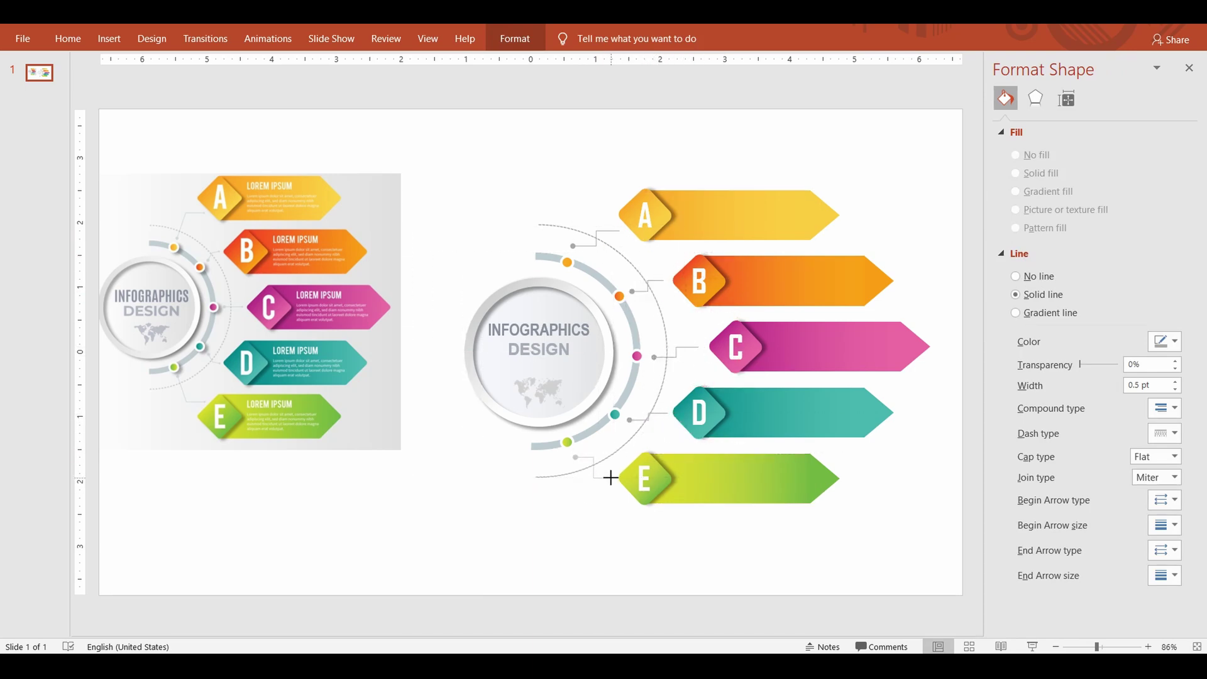
left_click(591, 531)
left_click(737, 207)
left_click(415, 415)
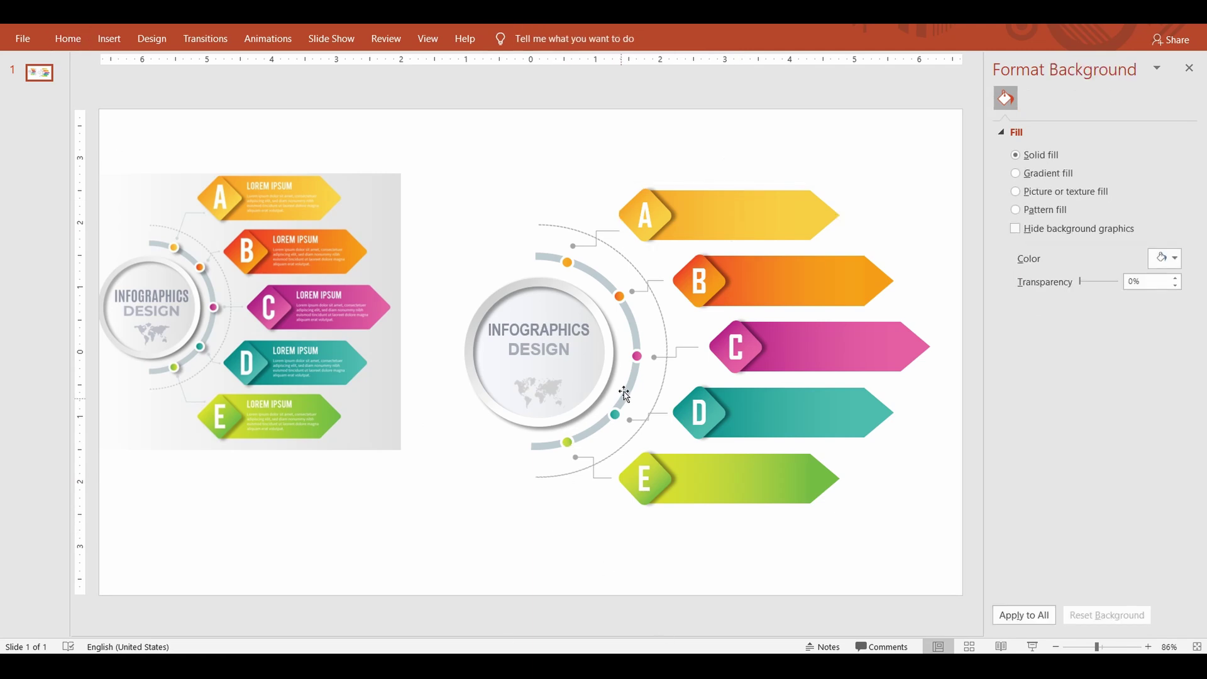
Draw a rectangle about 8.09 by 7.5 in over the full slide height, covering the recreated infographic beside the reference image.
left_click(68, 38)
left_click(680, 88)
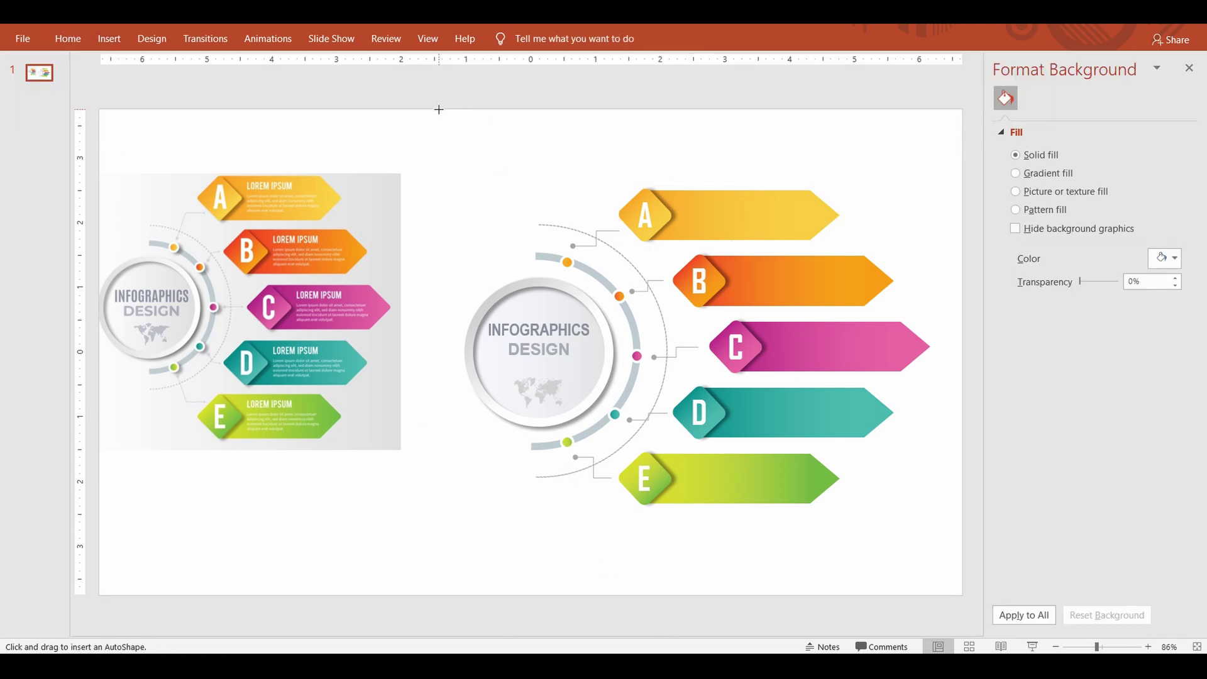
left_click_drag(439, 110, 962, 595)
Give the large rectangle a linear gradient fill with a white first stop and send it behind all other objects.
left_click(602, 62)
left_click(602, 64)
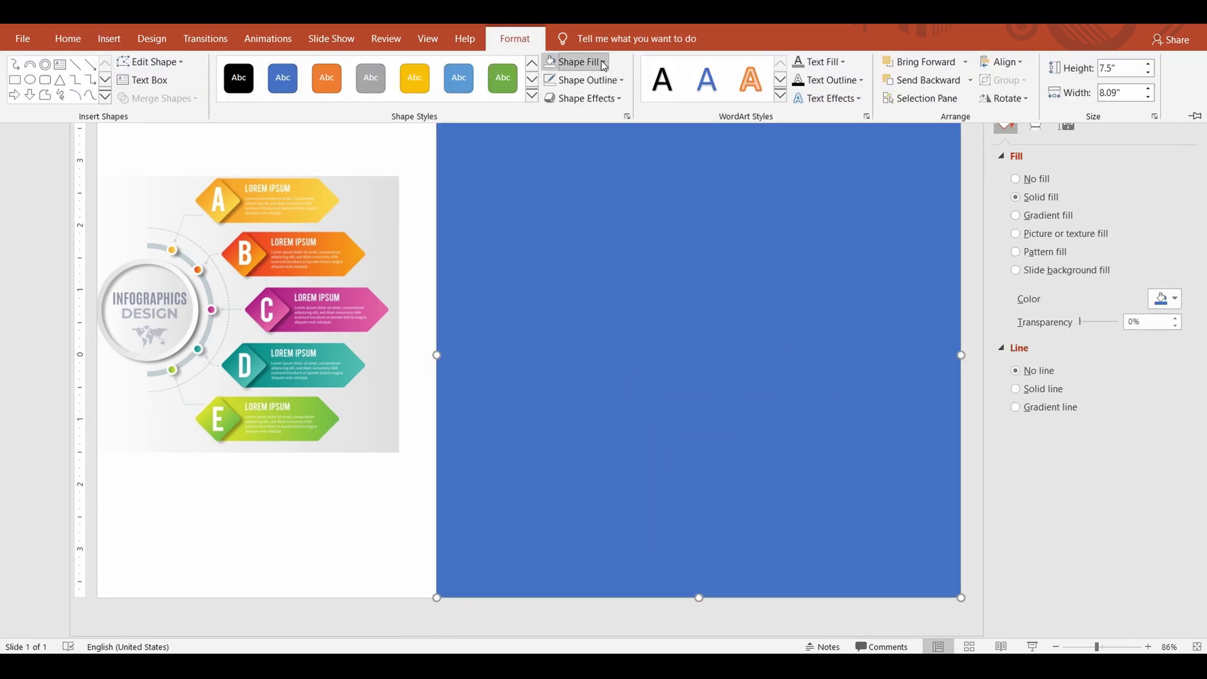
left_click(602, 63)
mouse_move(619, 307)
left_click(737, 639)
left_click(1019, 217)
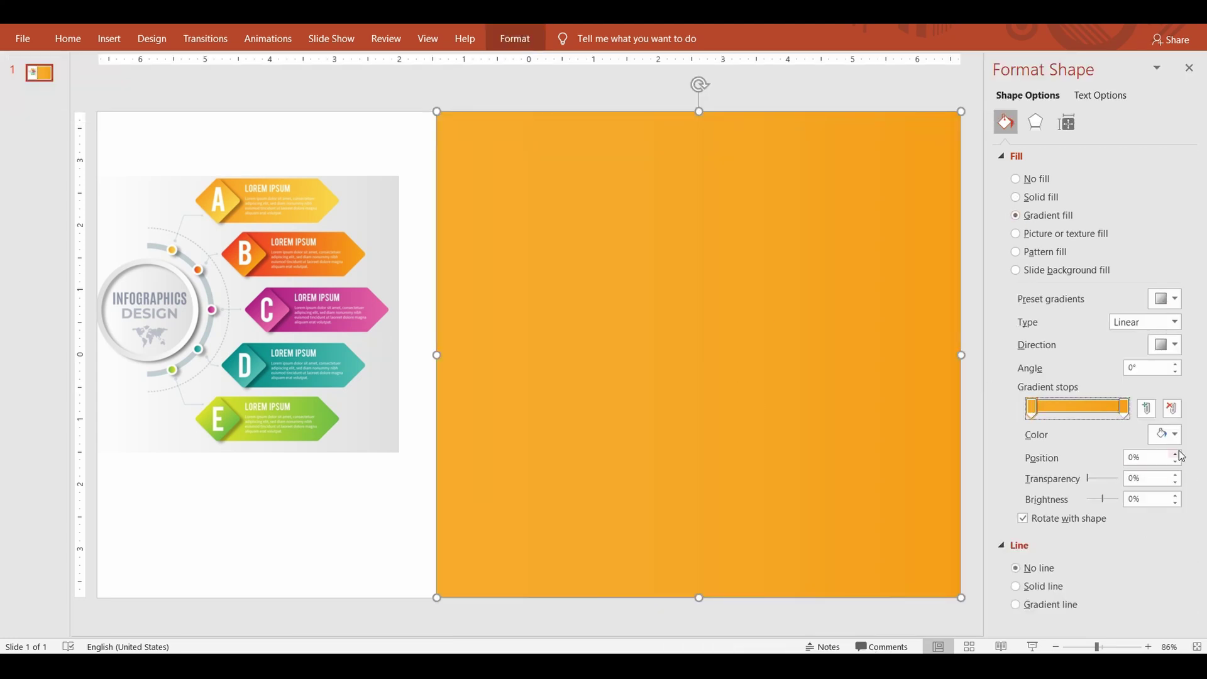
left_click(1167, 435)
left_click(1084, 473)
right_click(690, 326)
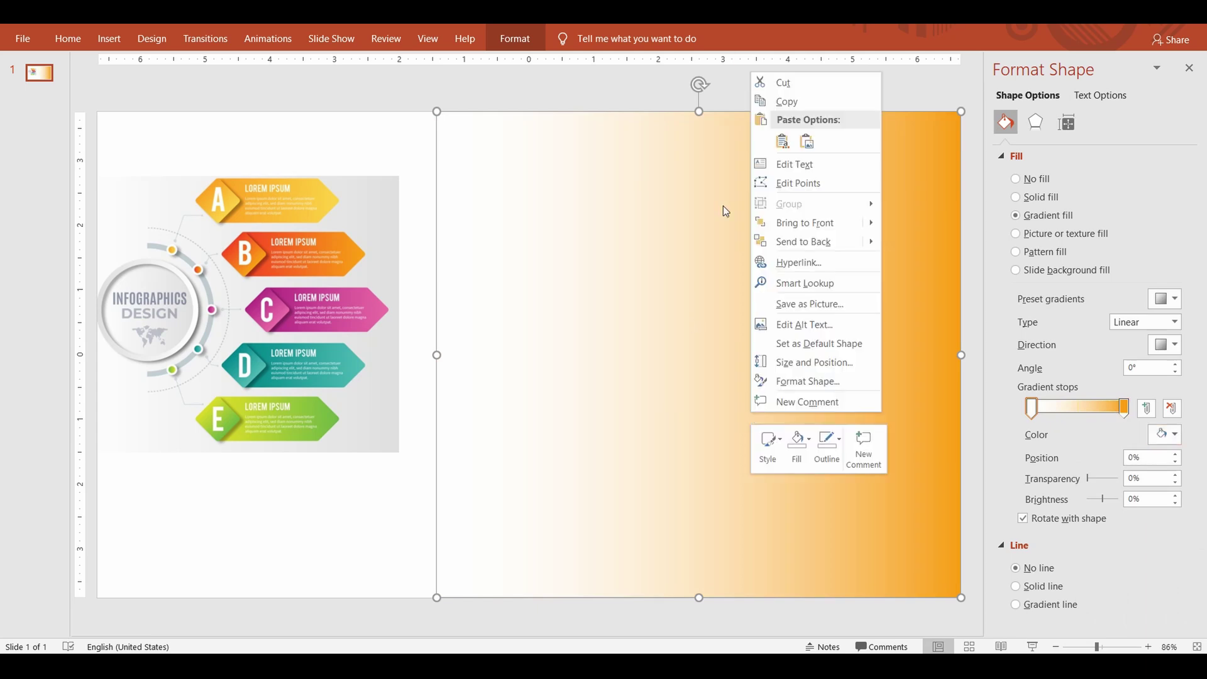
left_click(811, 242)
Recolour the rectangle's last gradient stop with the light grey sampled from the reference image's background.
left_click(1167, 435)
left_click(1148, 505)
left_click(1166, 434)
left_click(1196, 505)
left_click(1171, 435)
left_click(1128, 619)
left_click(393, 281)
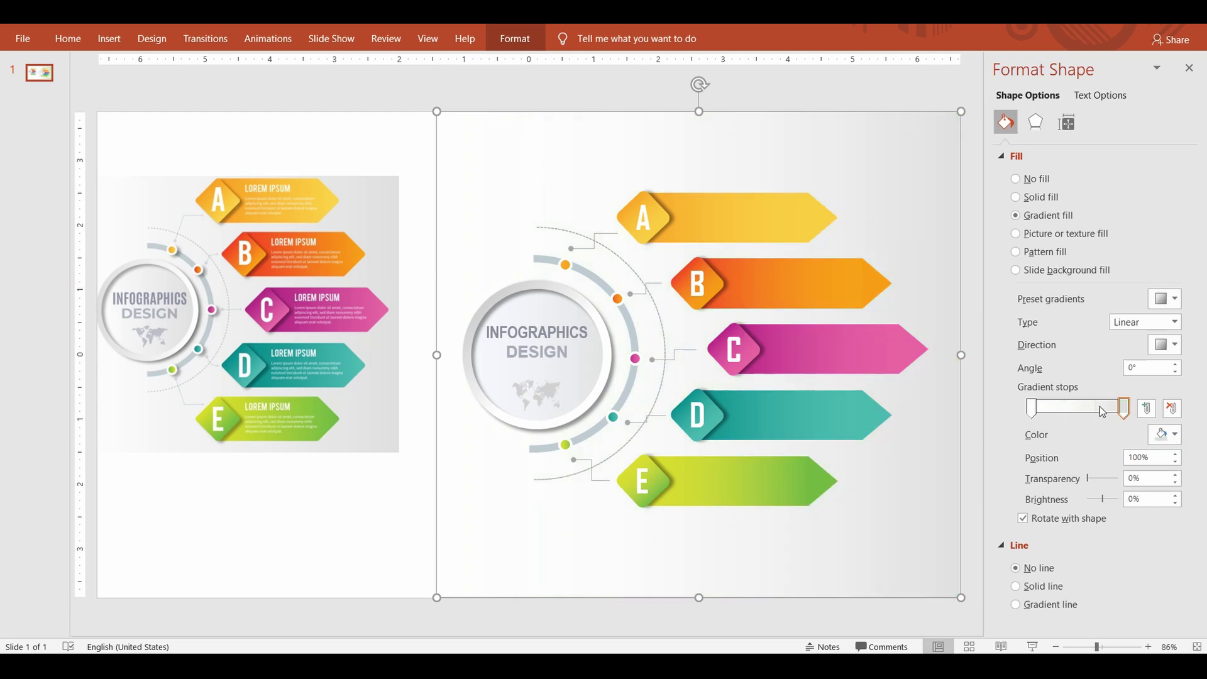
Add a light grey intermediate stop to the background rectangle's gradient and move it to the 21% position.
left_click(1077, 408)
left_click_drag(1074, 410, 1050, 412)
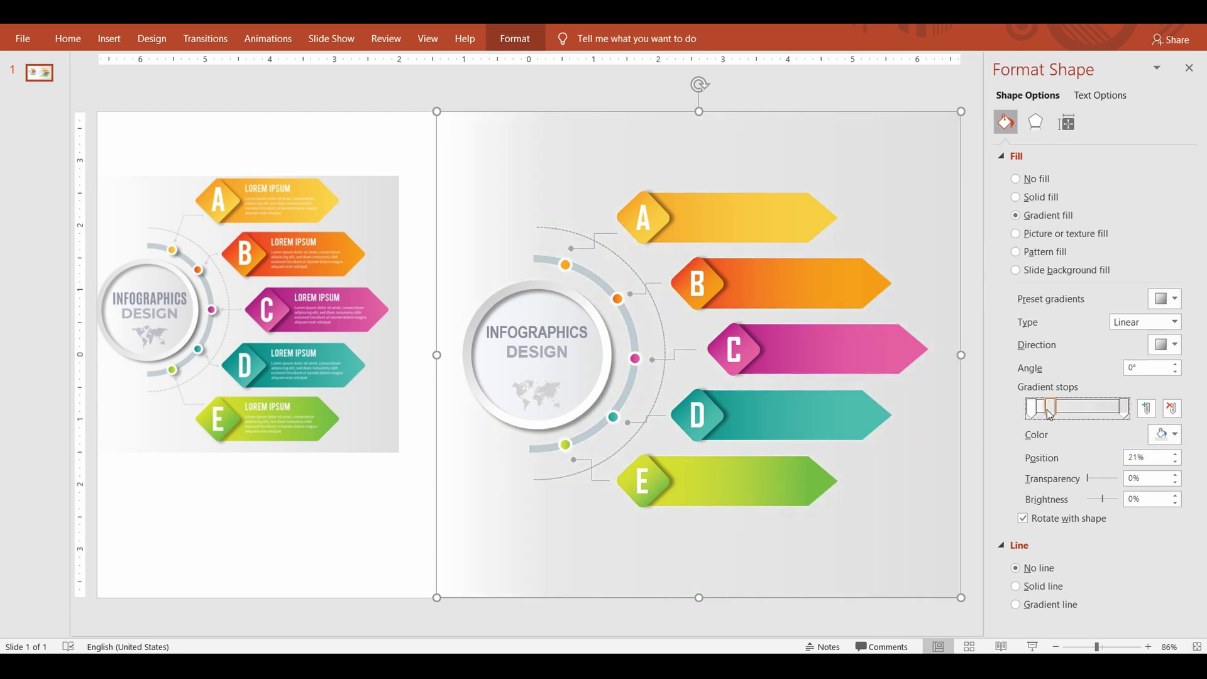
left_click(410, 561)
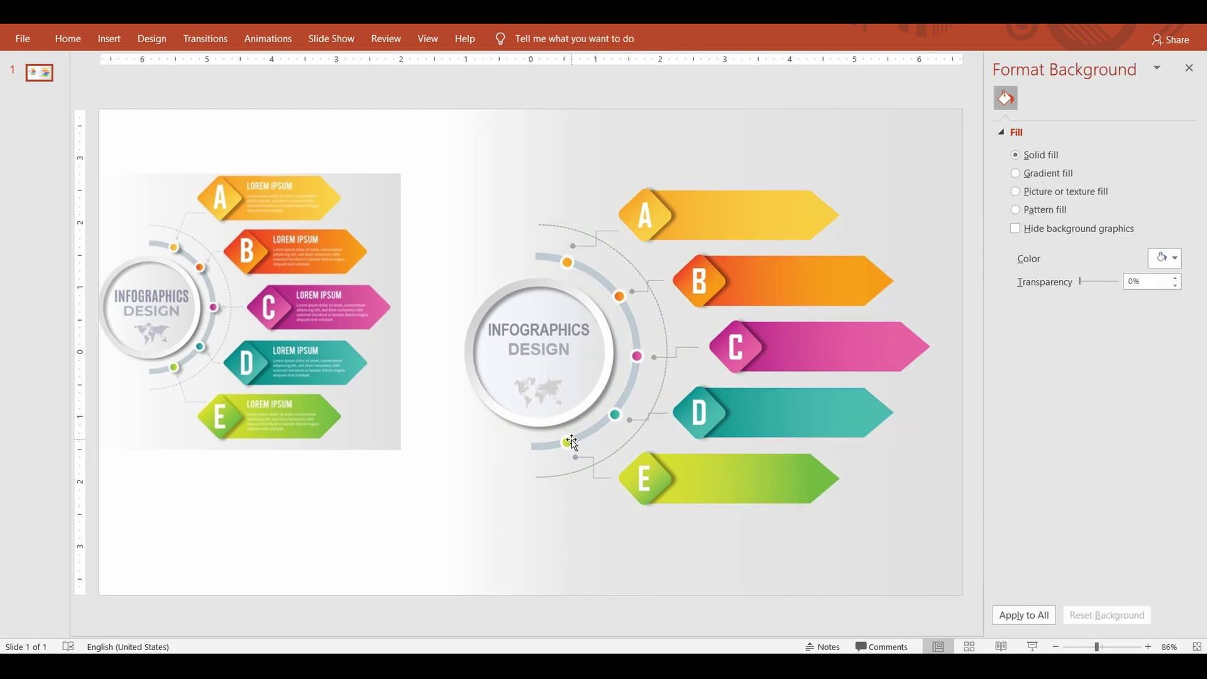
Apply the first outer shadow preset to the green dot on the arc and select the teal dot.
left_click(568, 444)
left_click(515, 38)
left_click(604, 104)
mouse_move(613, 161)
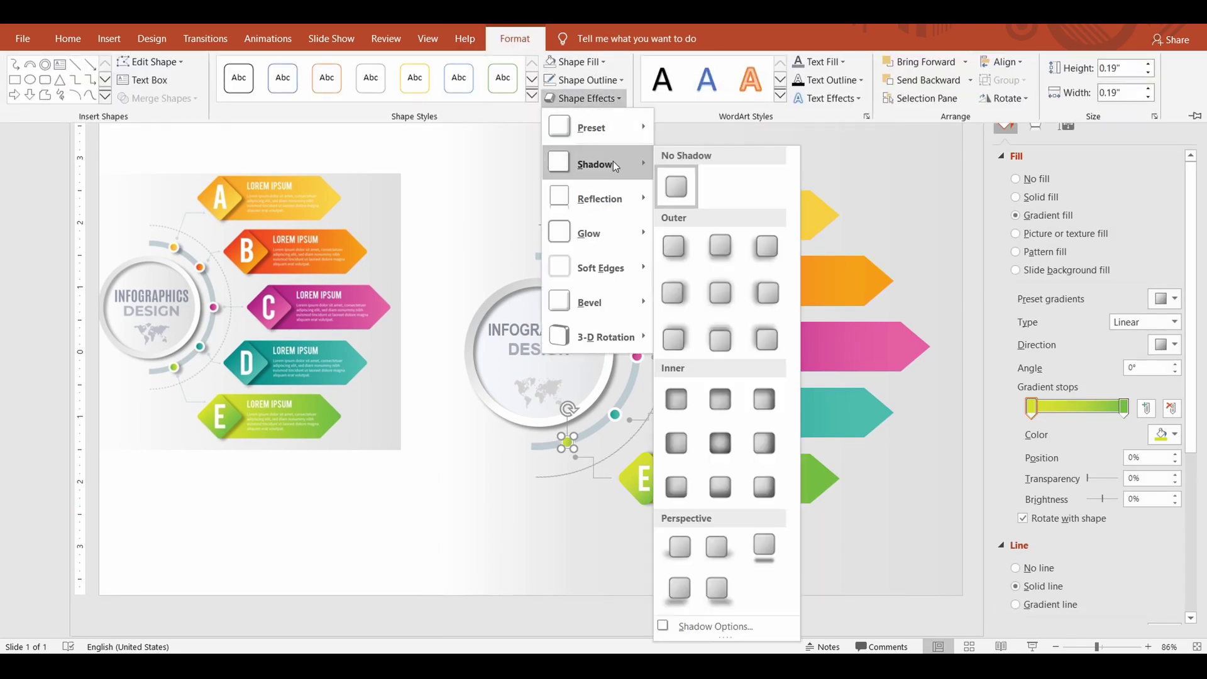
left_click(683, 249)
left_click(616, 415)
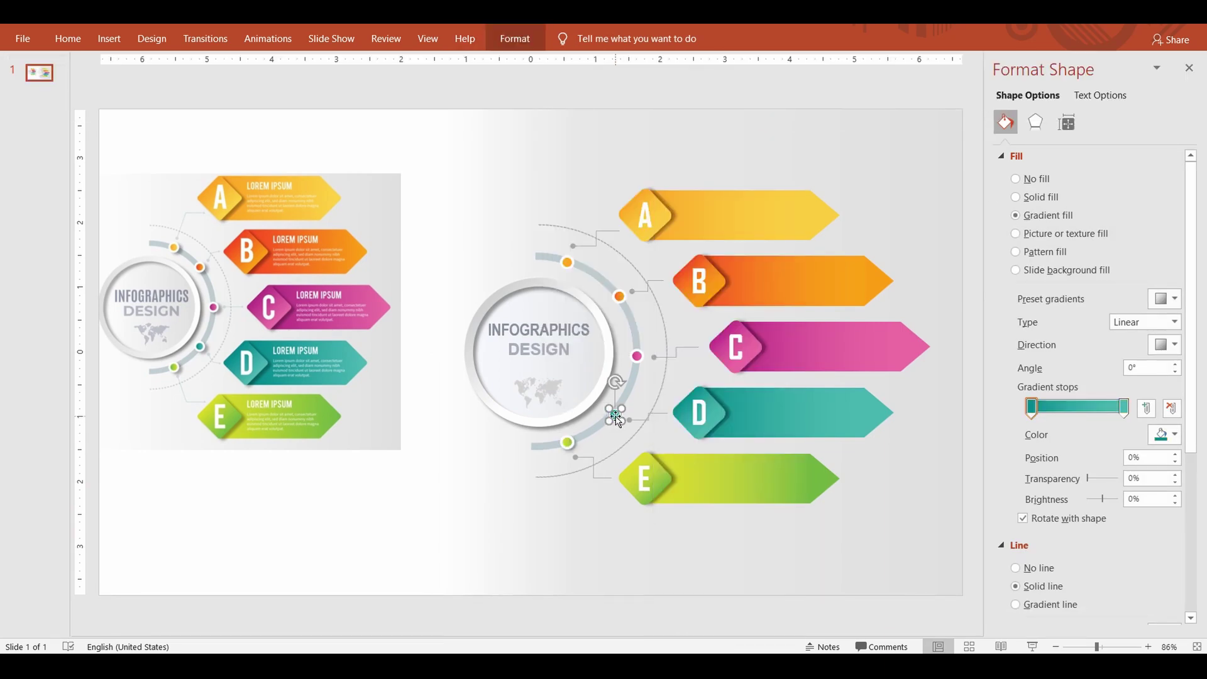